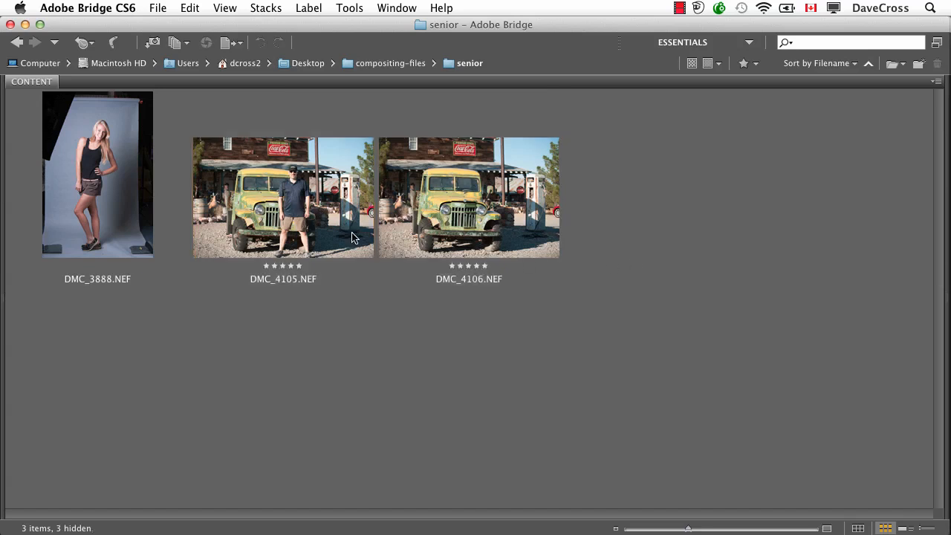
# Open DMC_4105.NEF and DMC_4106.NEF together in Camera Raw
pyautogui.click(349, 234)
pyautogui.keyDown('super'); pyautogui.click(476, 221); pyautogui.keyUp('super')
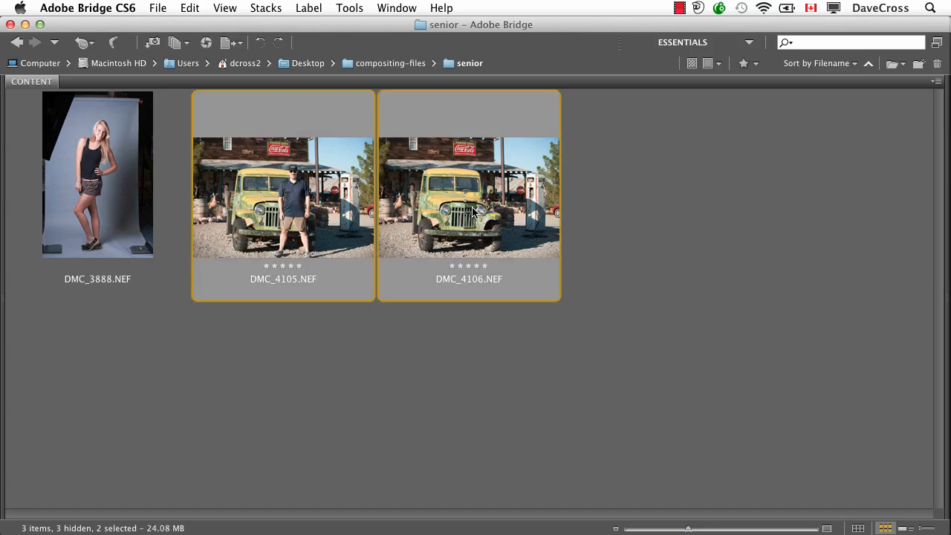
pyautogui.doubleClick(473, 207)
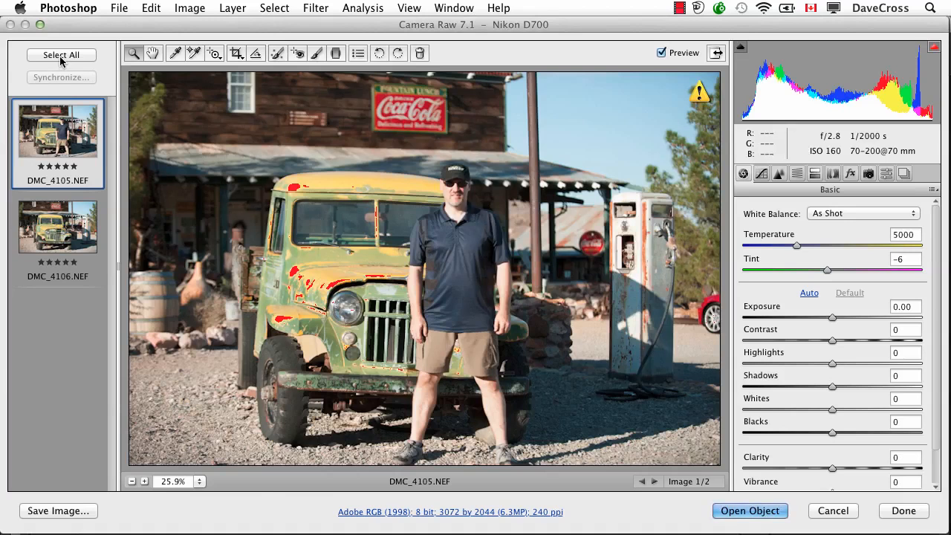
# Select both raw photos and synchronize their settings, keeping the checked adjustment options
pyautogui.click(61, 56)
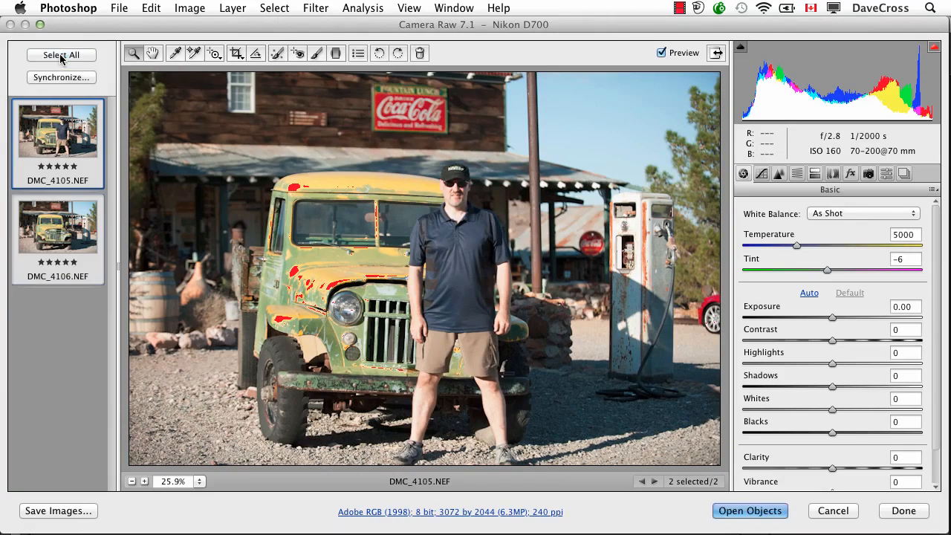
pyautogui.click(67, 77)
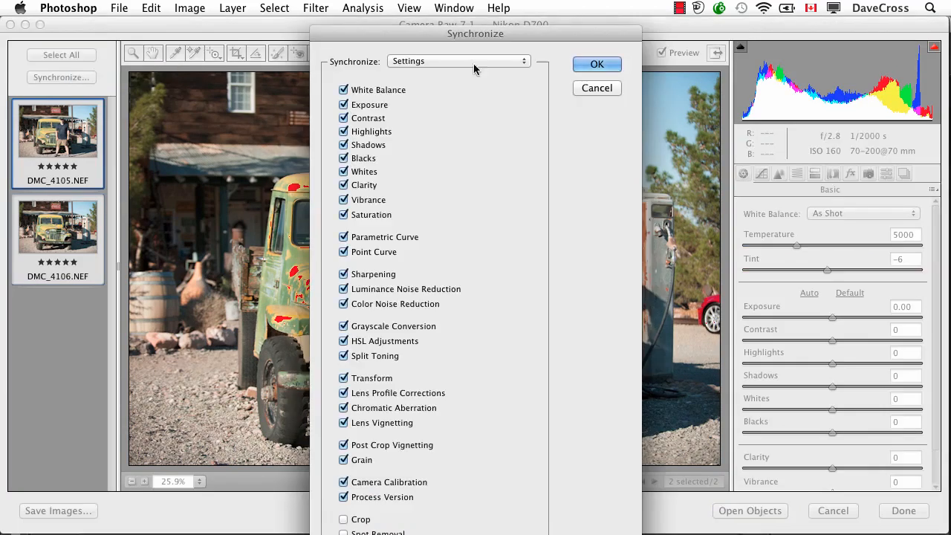
pyautogui.click(596, 65)
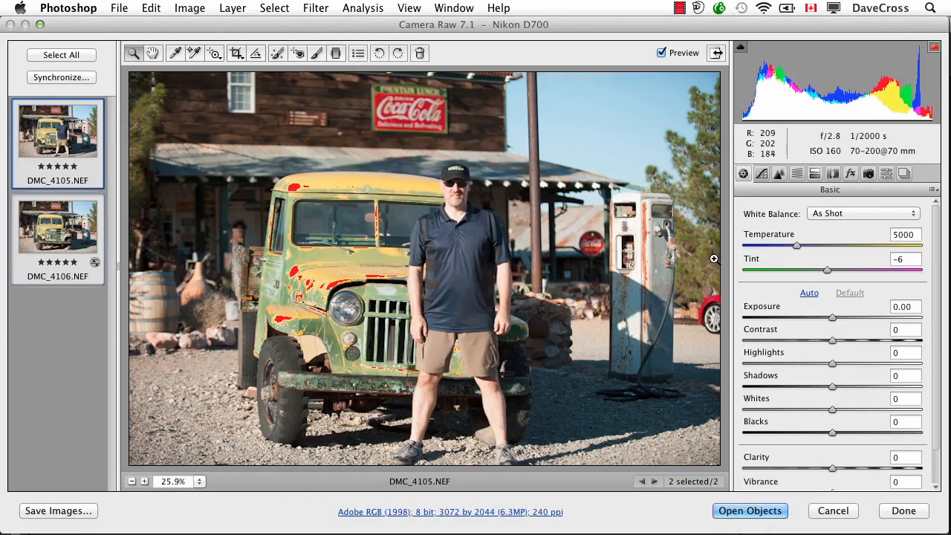
# Adjust both photos with Exposure -0.90, Highlights -33, Whites -18, Clarity +16 and Vibrance +38
pyautogui.moveTo(831, 318); pyautogui.dragTo(815, 318)
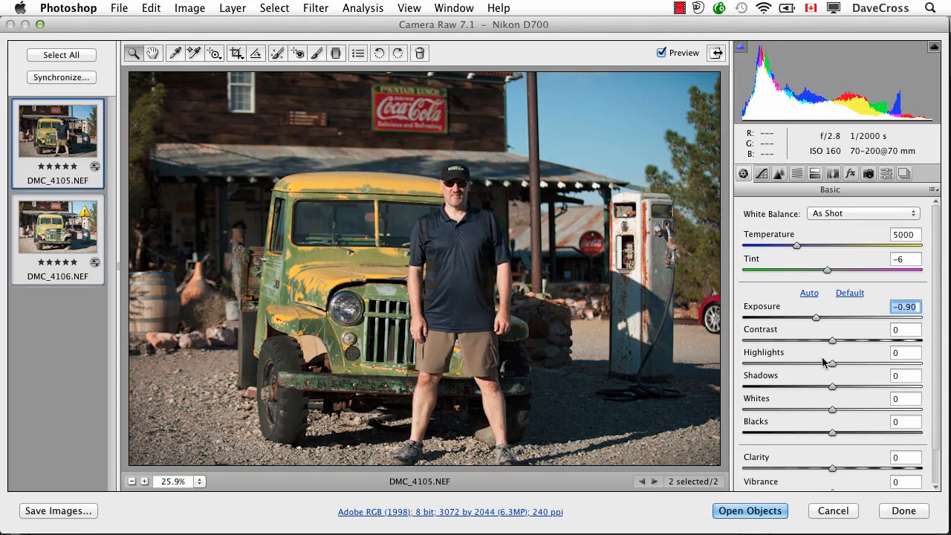
pyautogui.moveTo(832, 364); pyautogui.dragTo(802, 363)
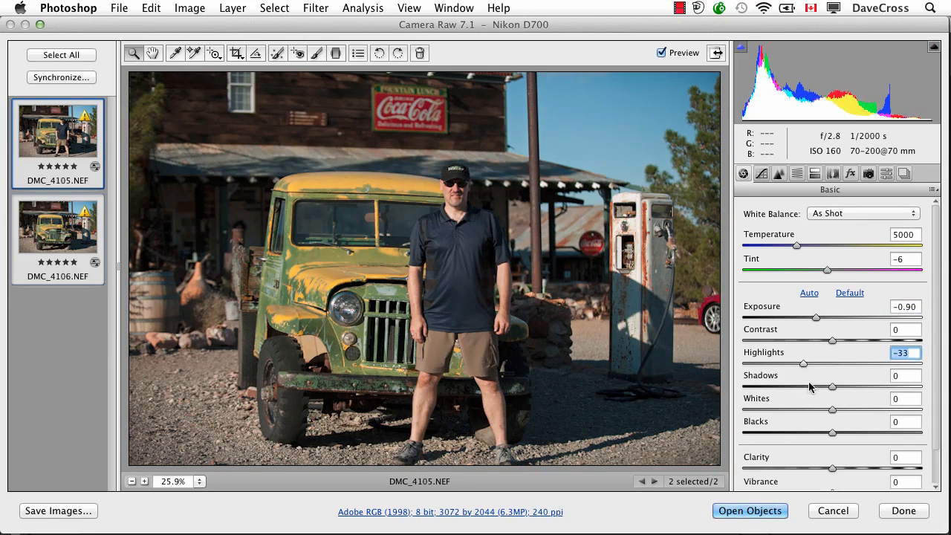
pyautogui.moveTo(832, 410); pyautogui.dragTo(815, 411)
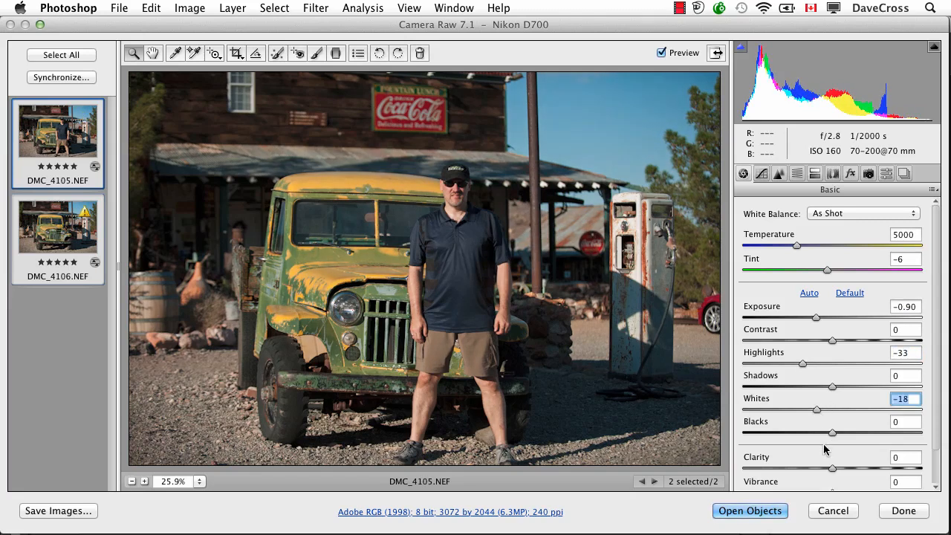
pyautogui.moveTo(832, 470); pyautogui.dragTo(869, 457)
pyautogui.scroll(-1, 855, 449)
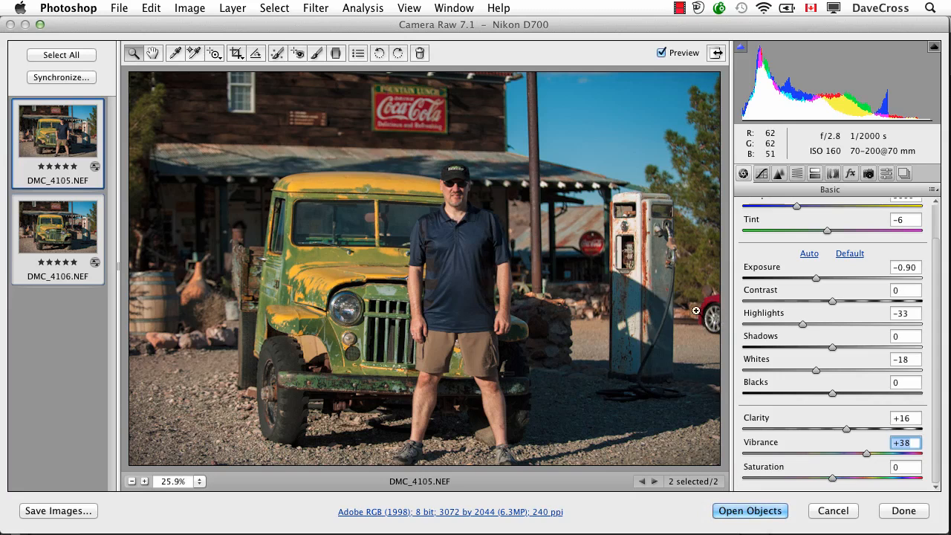
# Crop both truck photos to about 2836 by 1932 pixels, trimming the upper edge and the red car beside the gas pump
pyautogui.click(235, 54)
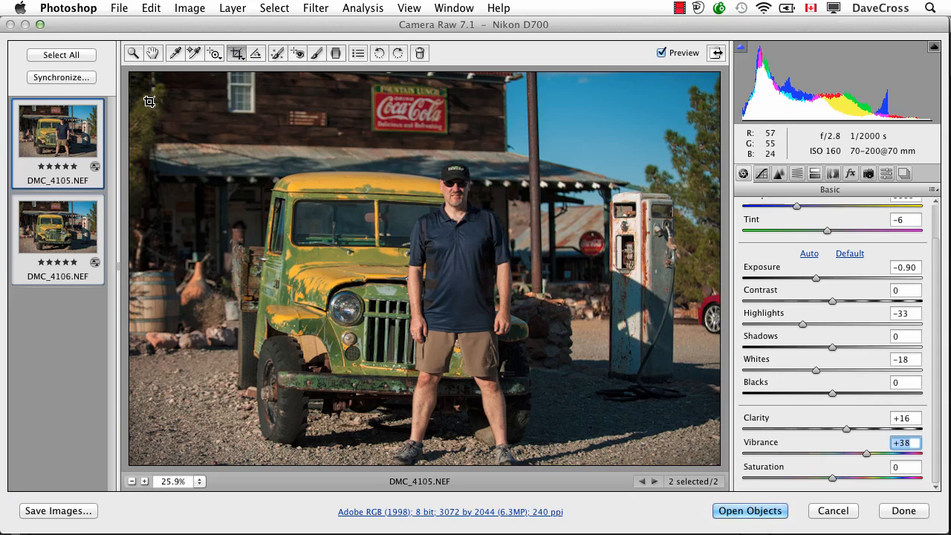
pyautogui.moveTo(141, 81); pyautogui.dragTo(697, 466)
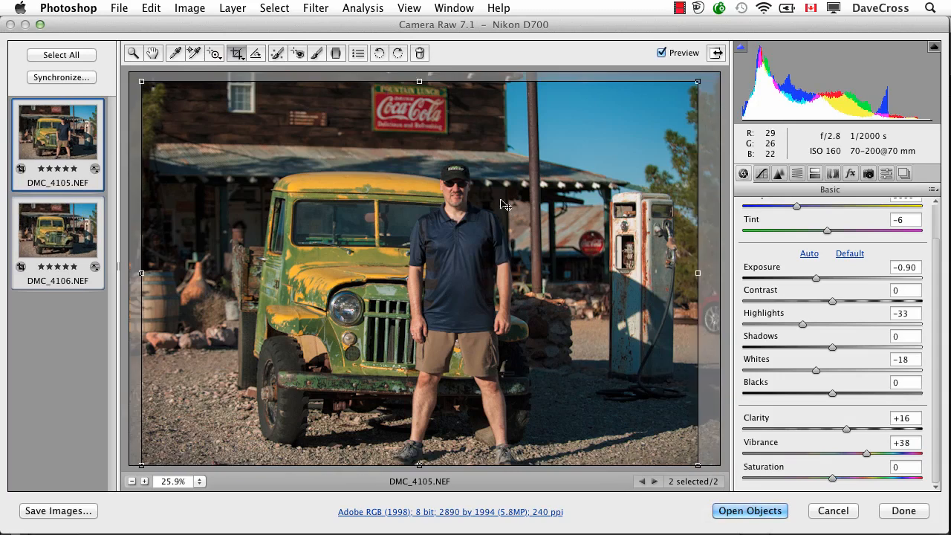
pyautogui.moveTo(419, 82); pyautogui.dragTo(419, 93)
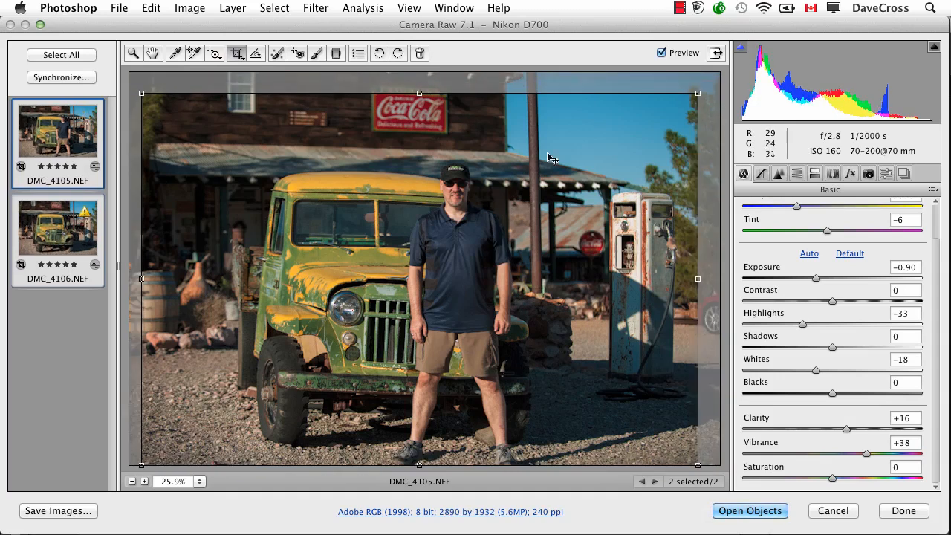
pyautogui.moveTo(697, 278); pyautogui.dragTo(687, 279)
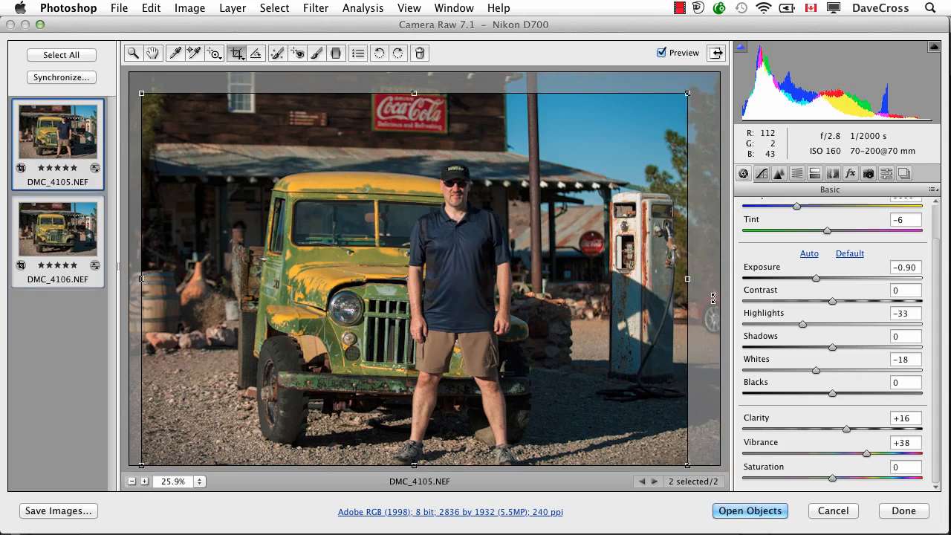
pyautogui.press('z')
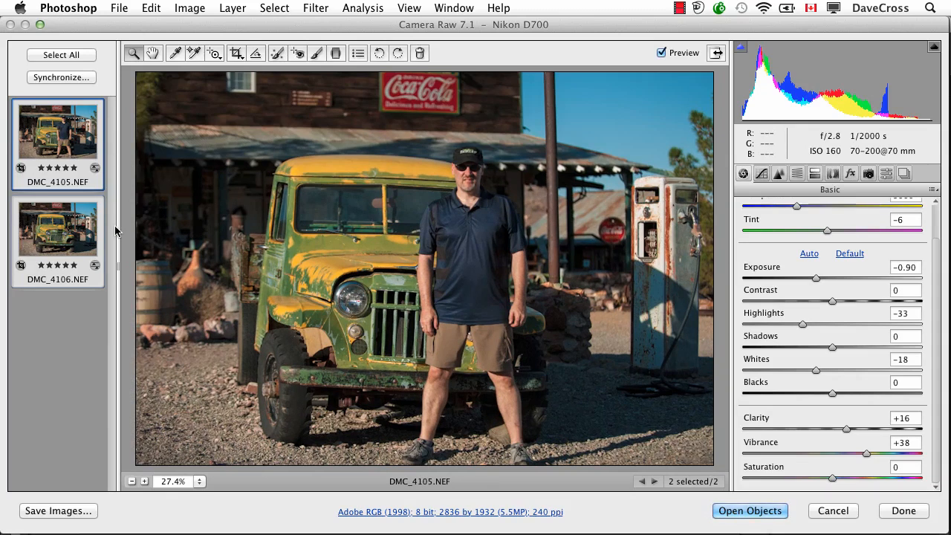
# Open both photos as Smart Objects and copy the DMC_4105 layer into the DMC_4106 document, aligned with the existing photo
pyautogui.click(752, 510)
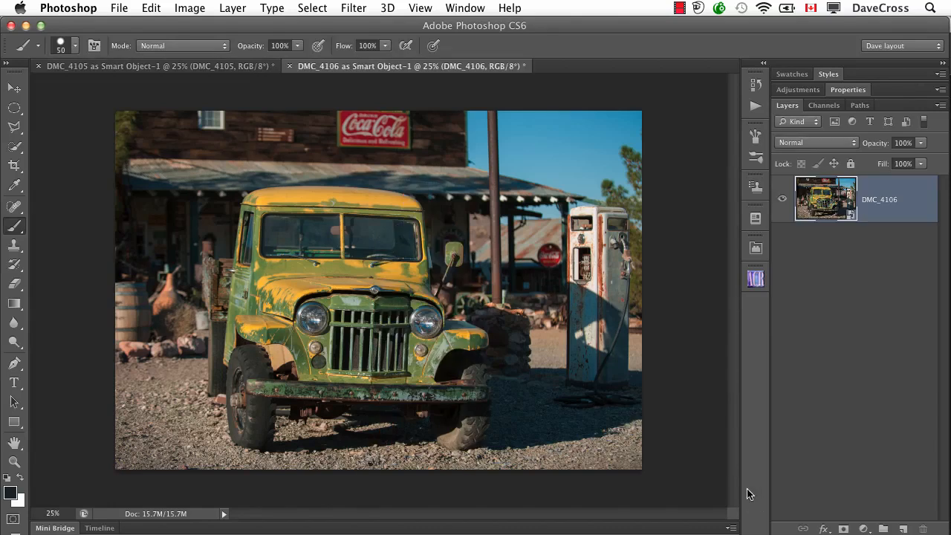
pyautogui.click(226, 69)
pyautogui.press('v')
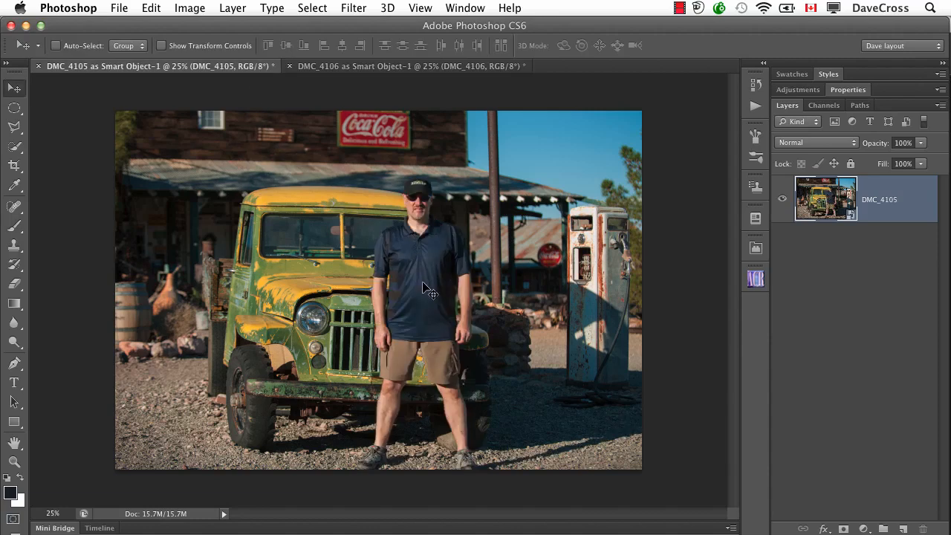
pyautogui.moveTo(425, 291); pyautogui.dragTo(418, 67)
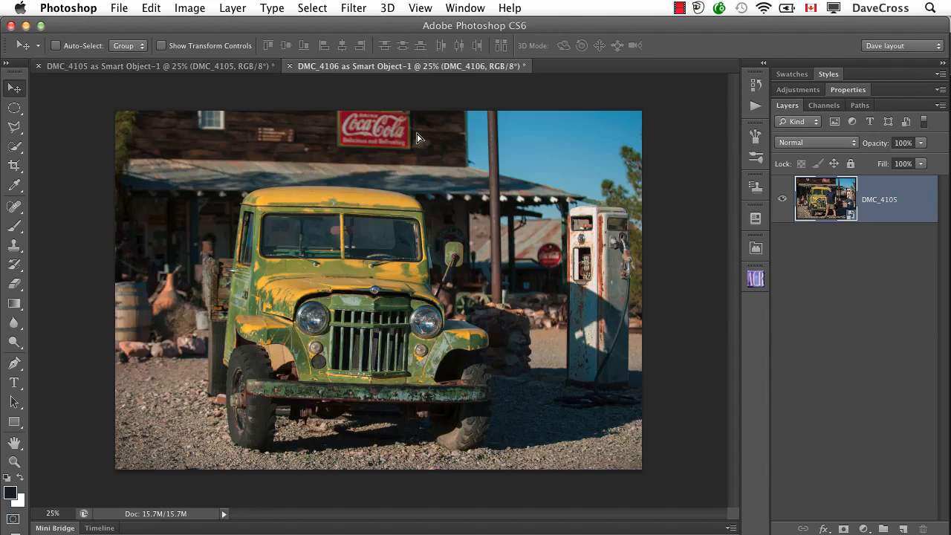
pyautogui.moveTo(413, 245); pyautogui.dragTo(413, 247)
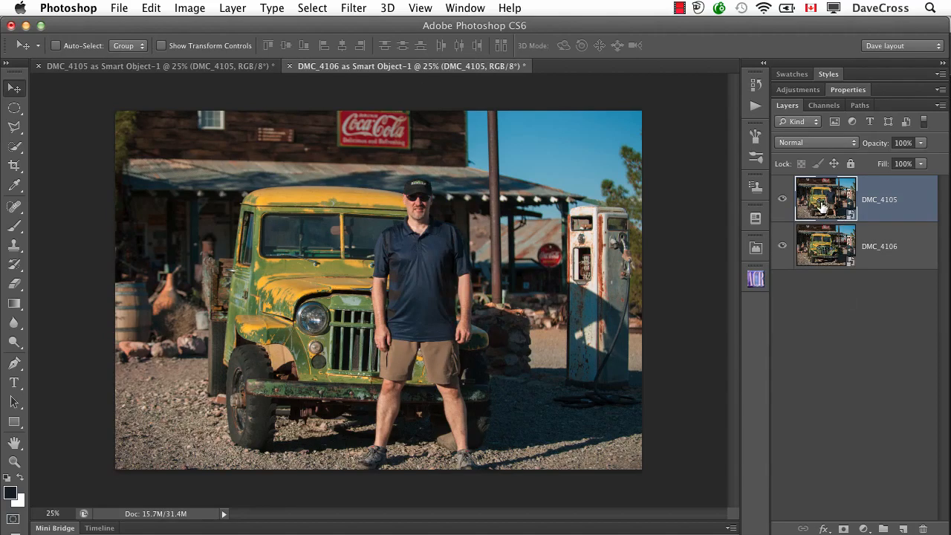
# Toggle the DMC_4105 layer's visibility to check its alignment with DMC_4106
pyautogui.click(782, 199)
pyautogui.click(783, 200)
pyautogui.click(782, 199)
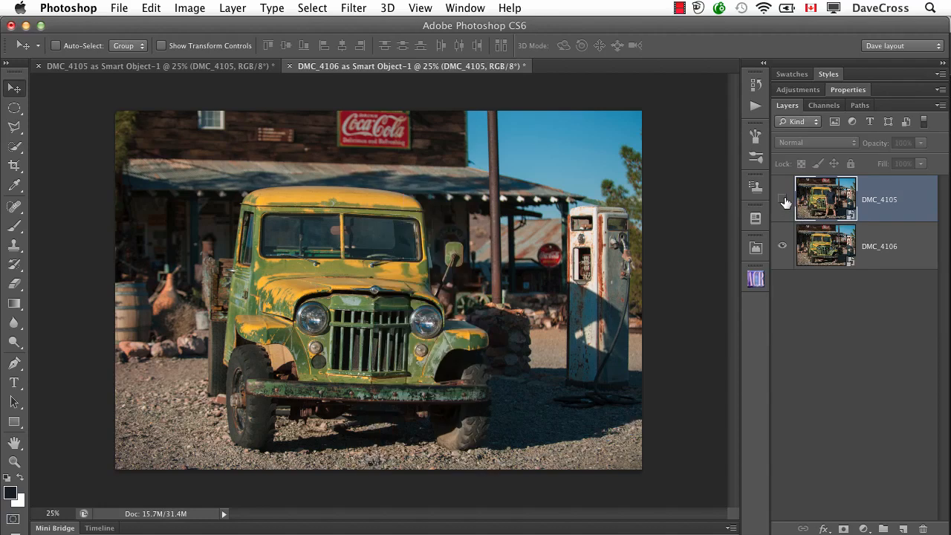
pyautogui.click(782, 199)
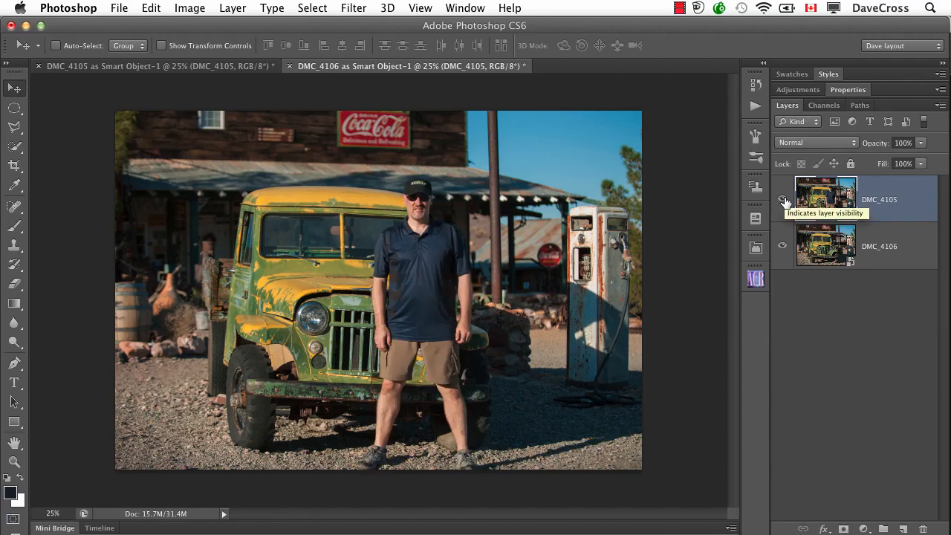
# Select both photo layers and check whether Auto-Align Layers is available for them
pyautogui.keyDown('shift'); pyautogui.click(837, 245); pyautogui.keyUp('shift')
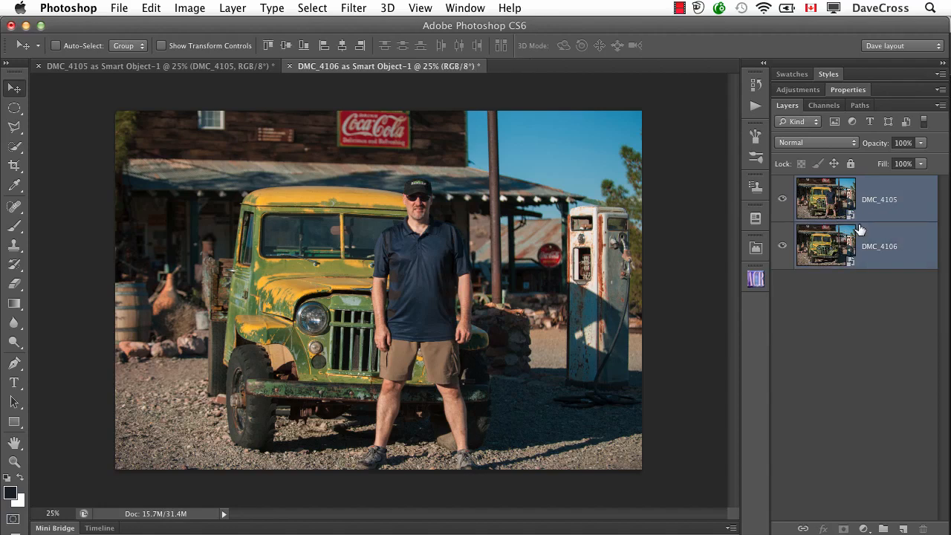
pyautogui.click(152, 7)
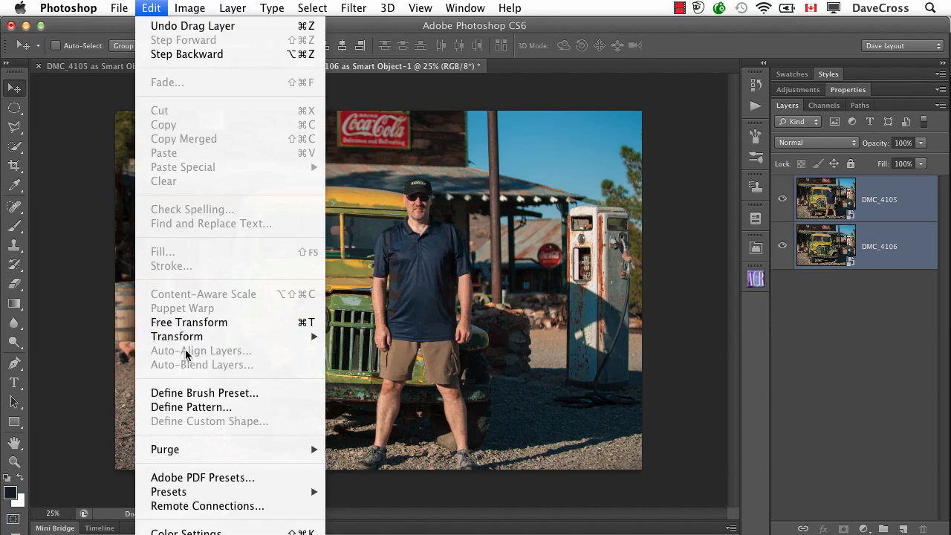
pyautogui.click(151, 8)
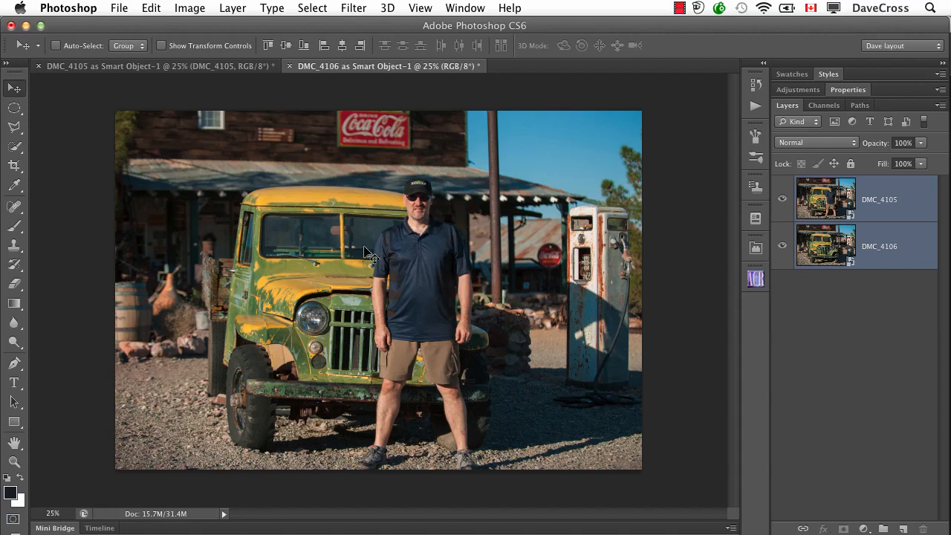
# Compare the truck scene with and without the man by hiding and showing the DMC_4105 layer
pyautogui.click(782, 200)
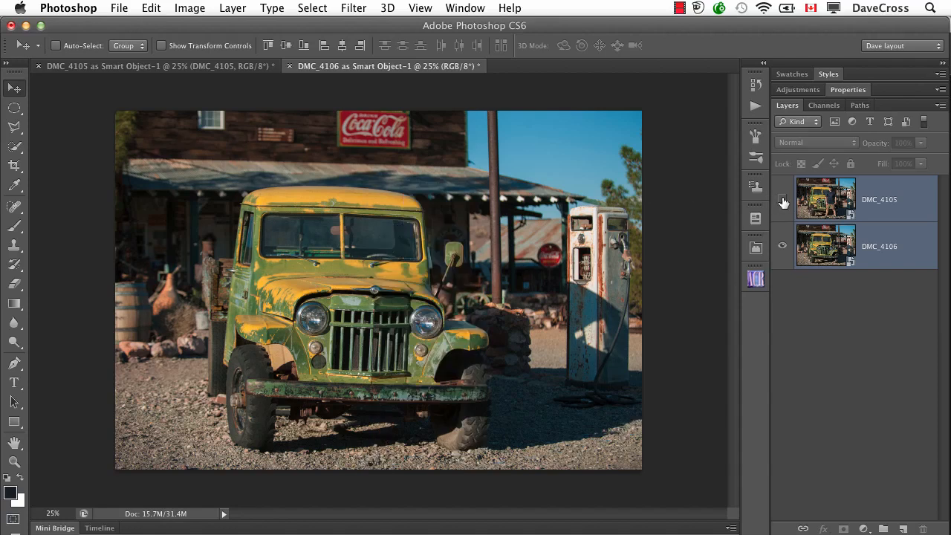
pyautogui.click(782, 200)
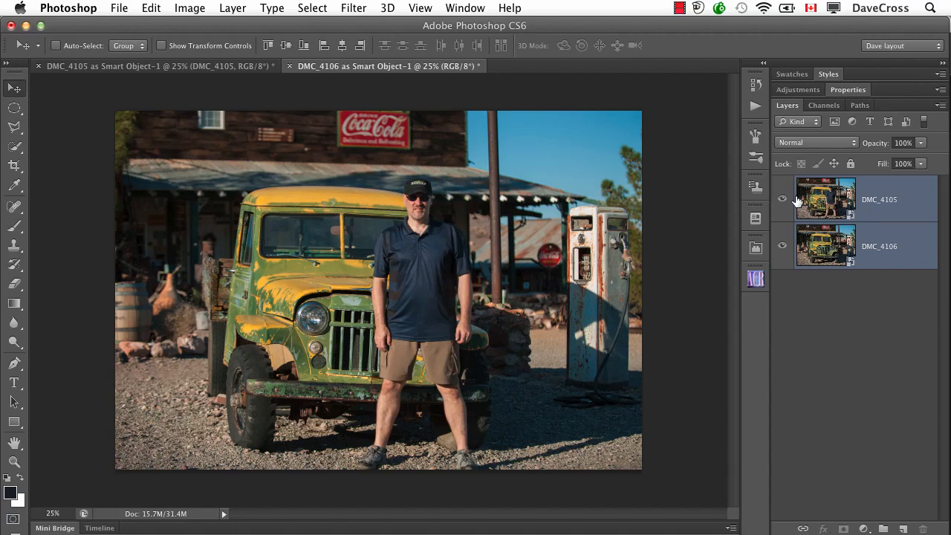
pyautogui.click(781, 200)
pyautogui.click(781, 201)
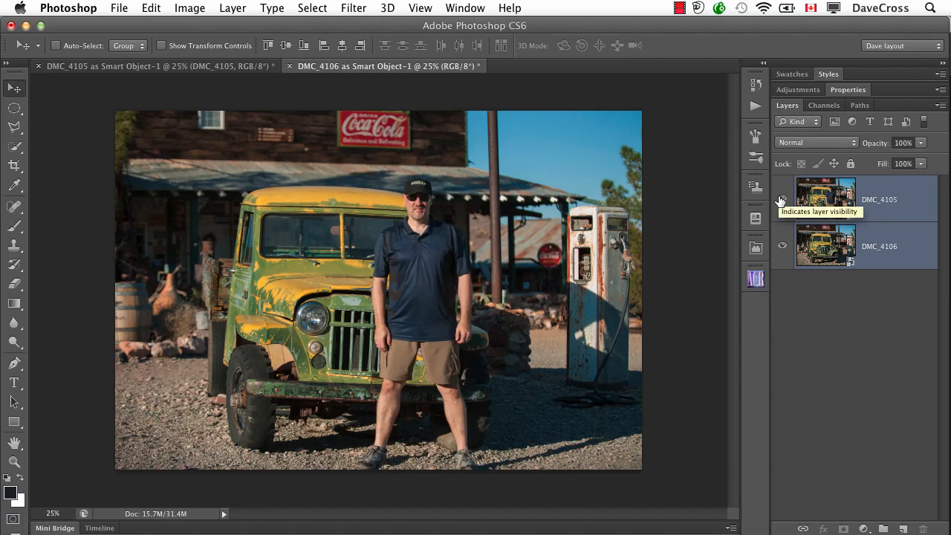
# Find DMC_3888.NEF in the senior folder and bring it into the truck document, opening its raw settings
pyautogui.press('super+0')
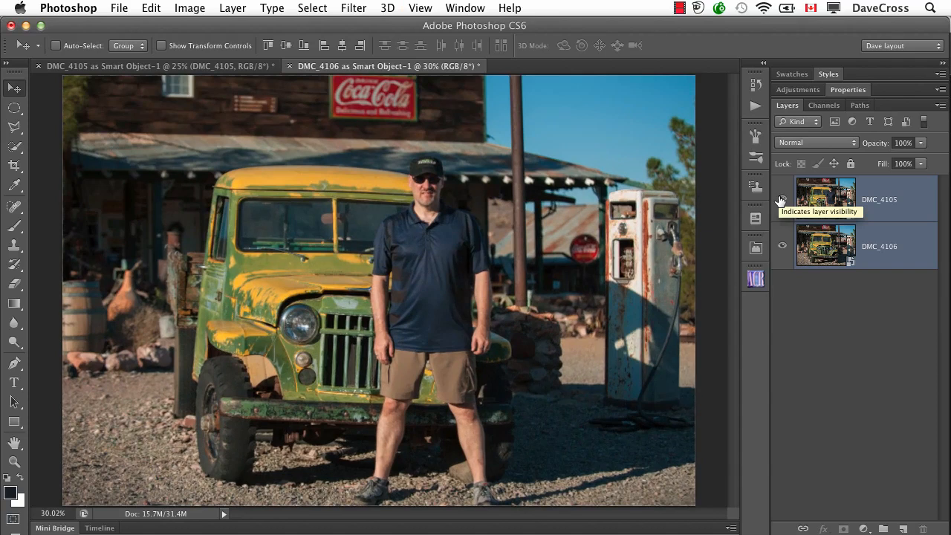
pyautogui.click(54, 529)
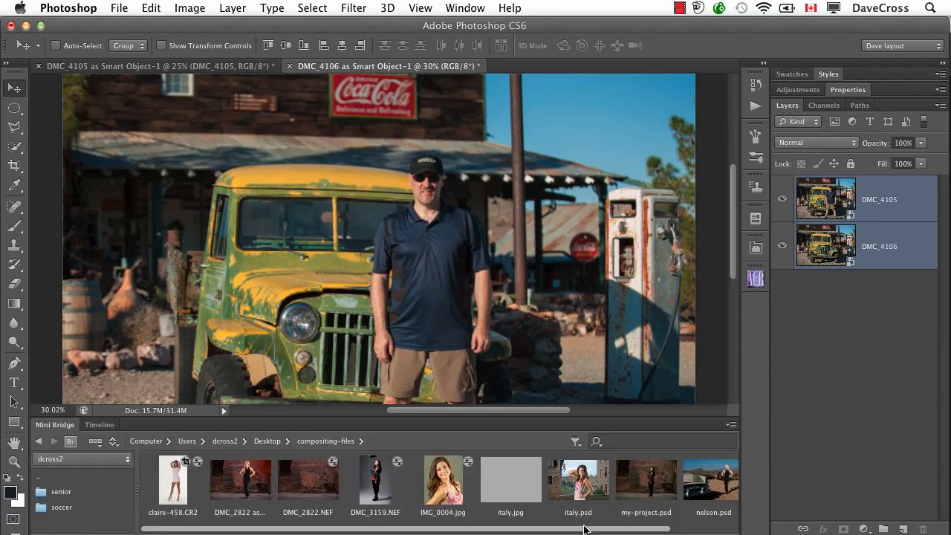
pyautogui.moveTo(585, 532); pyautogui.dragTo(687, 532)
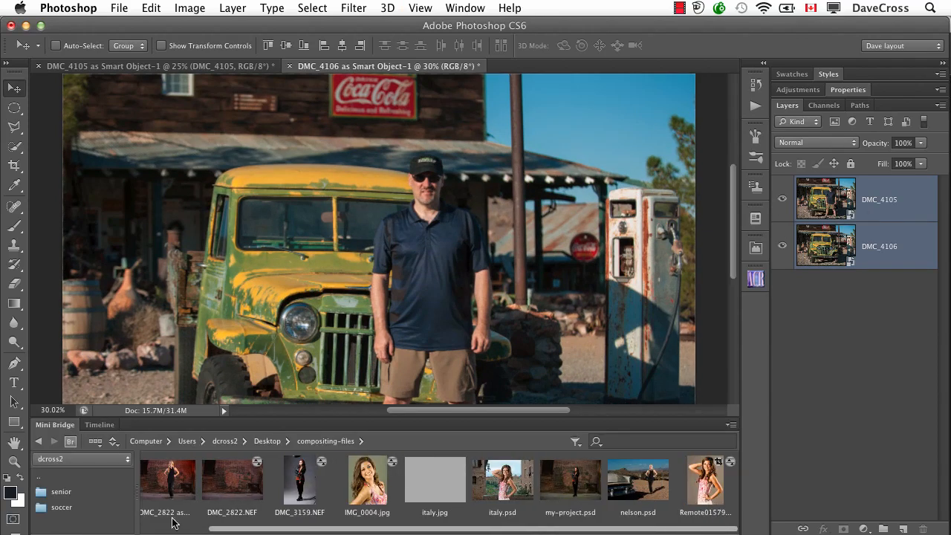
pyautogui.click(46, 495)
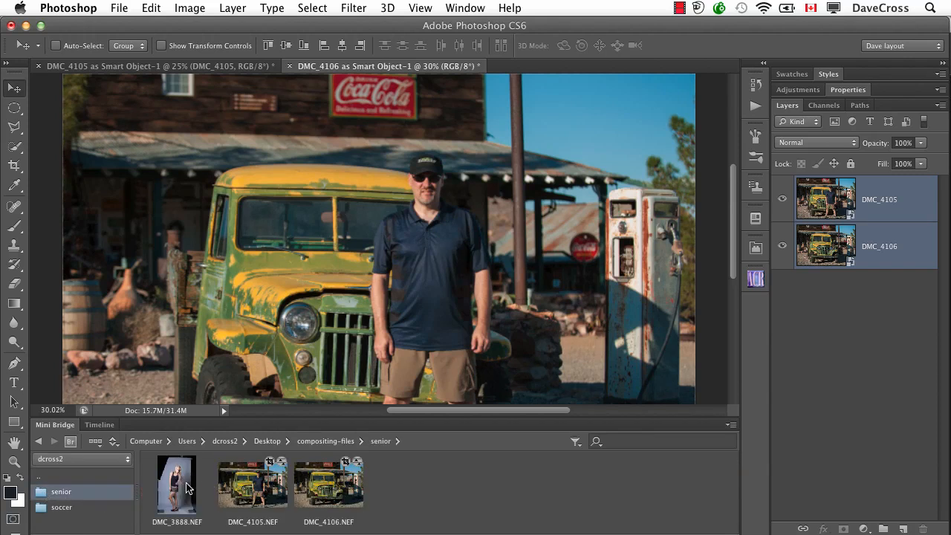
pyautogui.moveTo(176, 485); pyautogui.dragTo(401, 257)
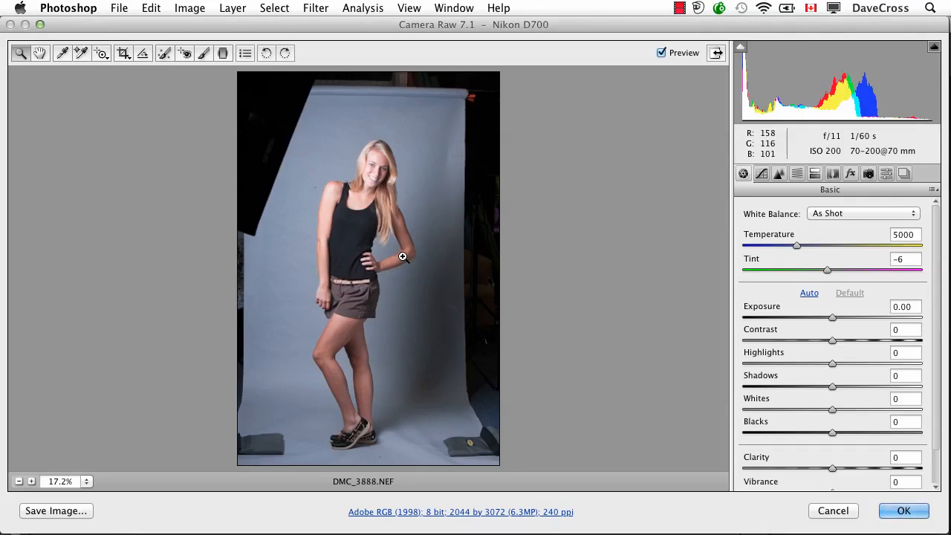
# Set DMC_3888.NEF to Exposure +0.60, Contrast +23, Highlights -38, Whites -51 and Clarity +61, and accept the raw settings for placement
pyautogui.moveTo(833, 318); pyautogui.dragTo(855, 342)
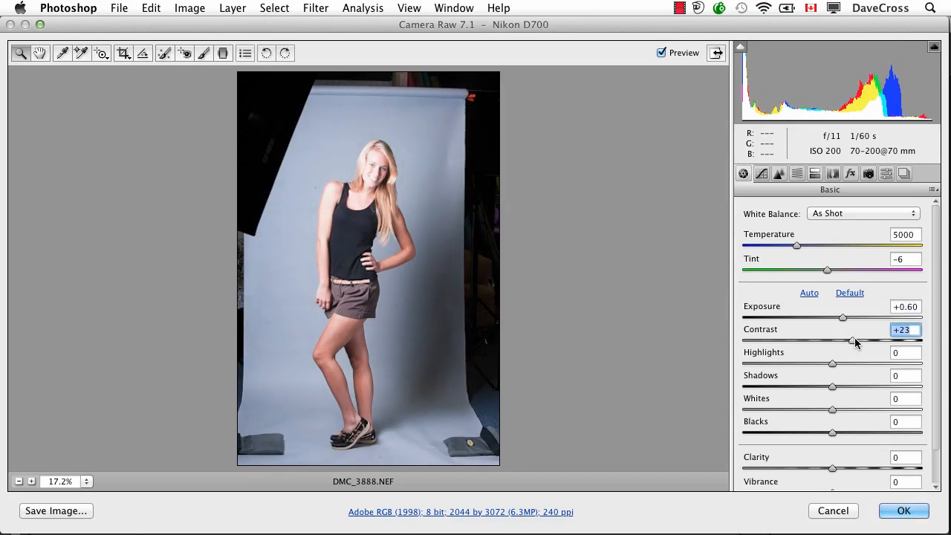
pyautogui.moveTo(832, 468); pyautogui.dragTo(886, 463)
pyautogui.moveTo(832, 409); pyautogui.dragTo(788, 410)
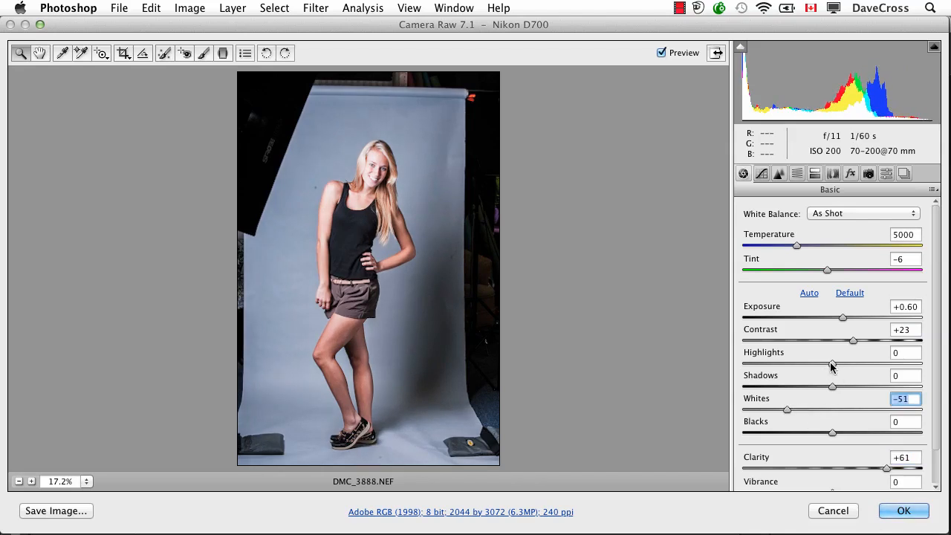
pyautogui.moveTo(832, 363); pyautogui.dragTo(798, 365)
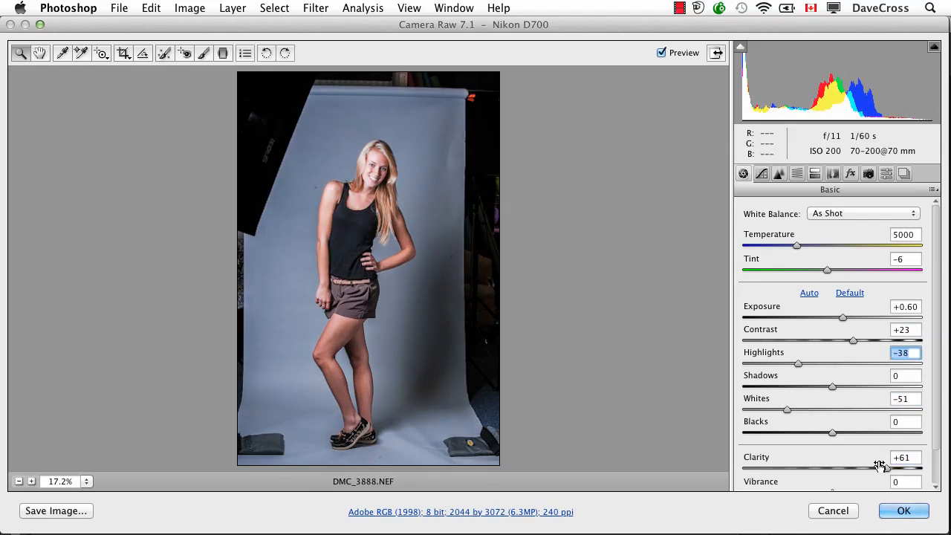
pyautogui.click(904, 509)
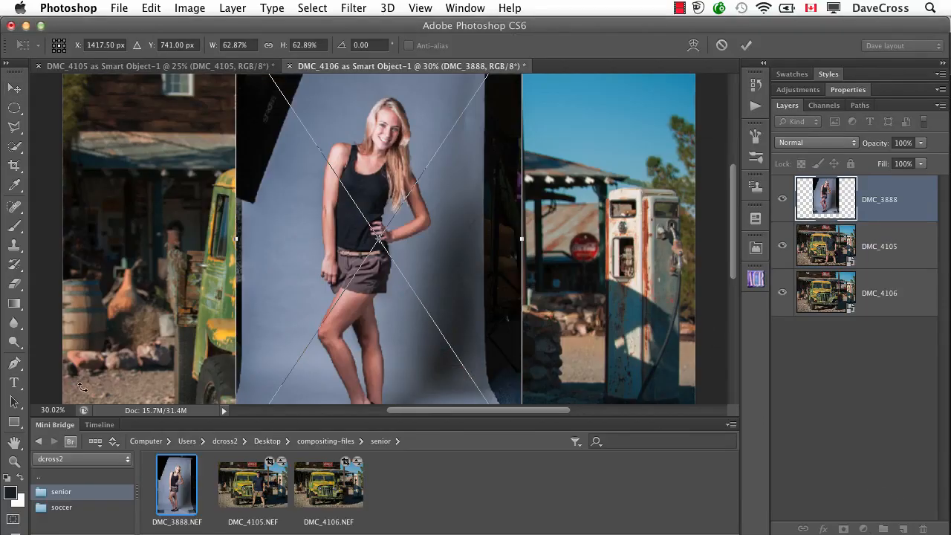
# Reposition the placed DMC_3888 portrait beside the standing man and lower its opacity to 58% for comparison
pyautogui.doubleClick(55, 425)
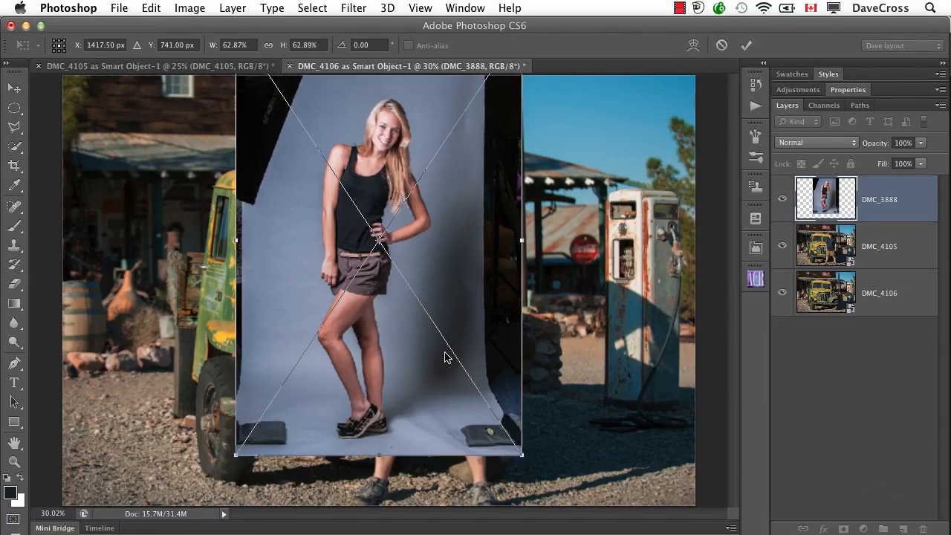
pyautogui.moveTo(426, 329); pyautogui.dragTo(524, 384)
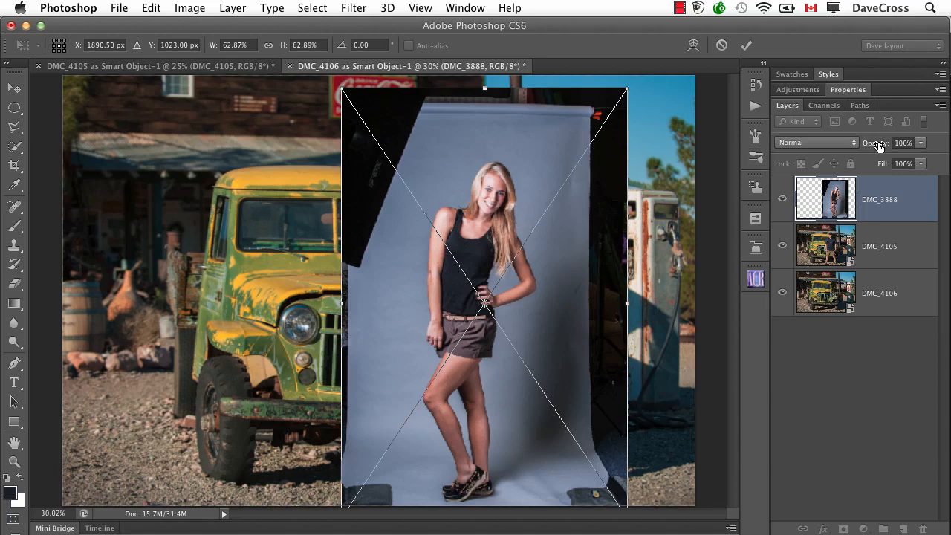
pyautogui.moveTo(878, 147); pyautogui.dragTo(849, 146)
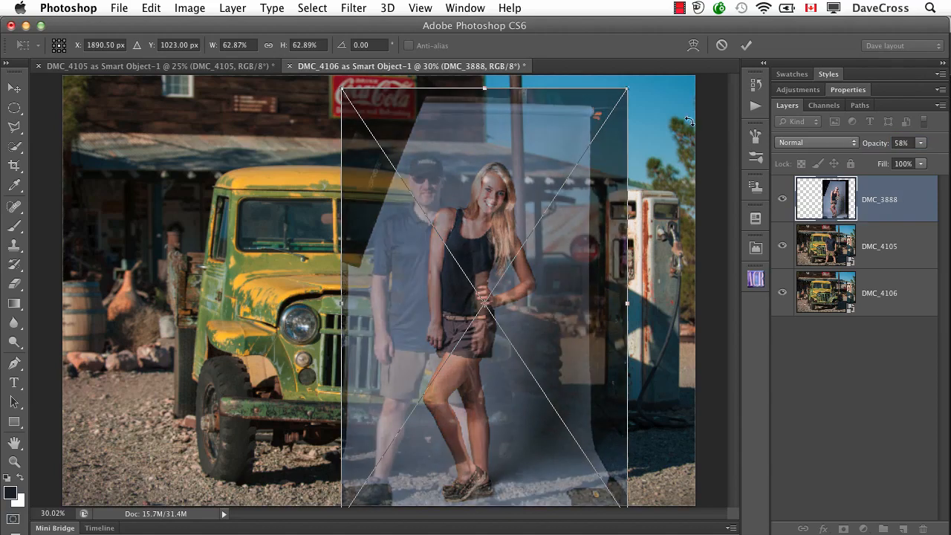
# Scale the portrait proportionally down to 58.66% so the woman's size suits the standing man, and accept the placement
pyautogui.moveTo(628, 89); pyautogui.dragTo(608, 115)
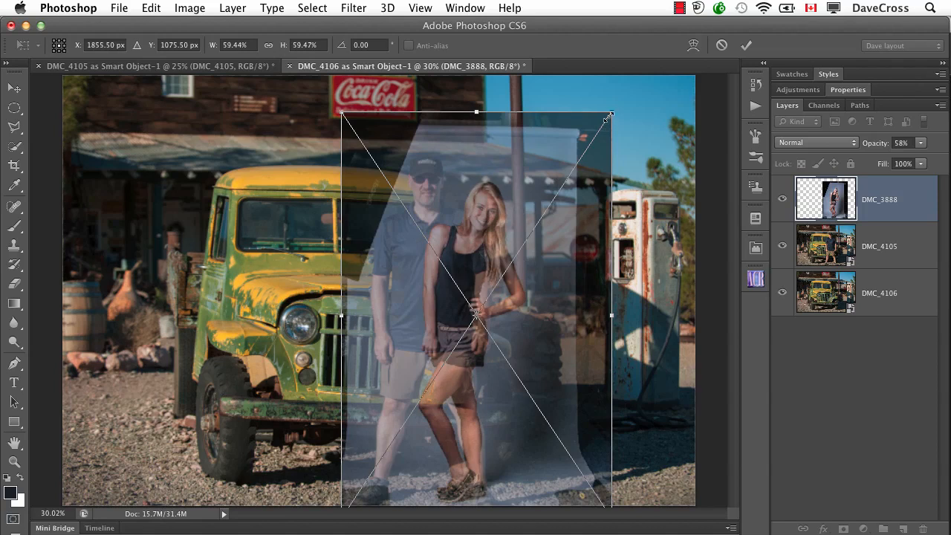
pyautogui.moveTo(612, 113); pyautogui.dragTo(606, 120)
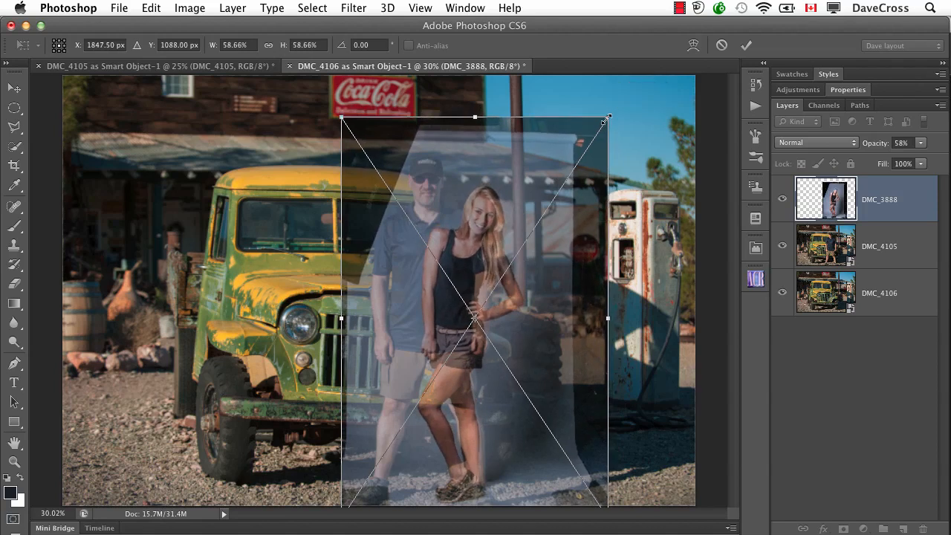
pyautogui.press('Return')
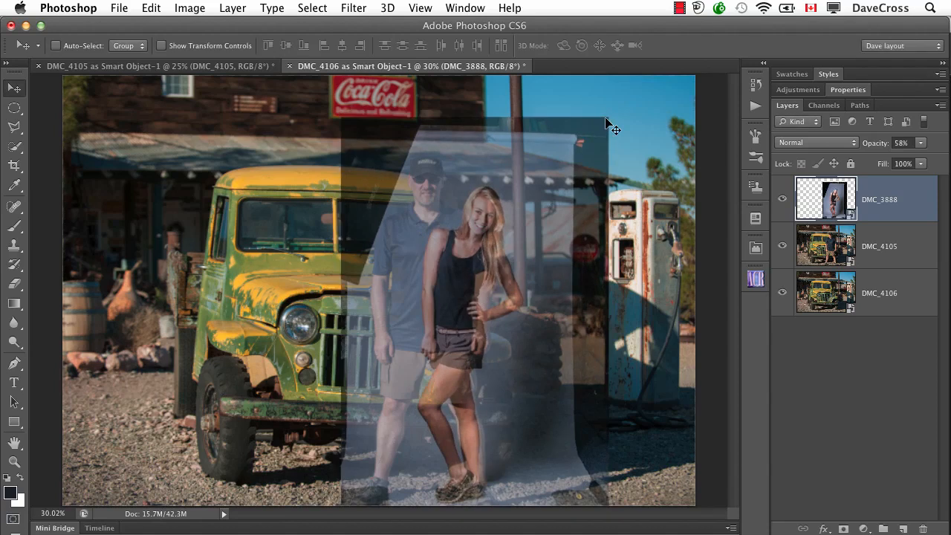
# Restore the DMC_3888 layer's opacity to 100% and shift the portrait slightly toward the truck
pyautogui.moveTo(870, 145); pyautogui.dragTo(946, 147)
pyautogui.moveTo(551, 300); pyautogui.dragTo(527, 299)
# Hide the DMC_4105 and DMC_4106 layers and select the woman with Quick Selection, including her hair and bent arm
pyautogui.moveTo(781, 246); pyautogui.dragTo(780, 297)
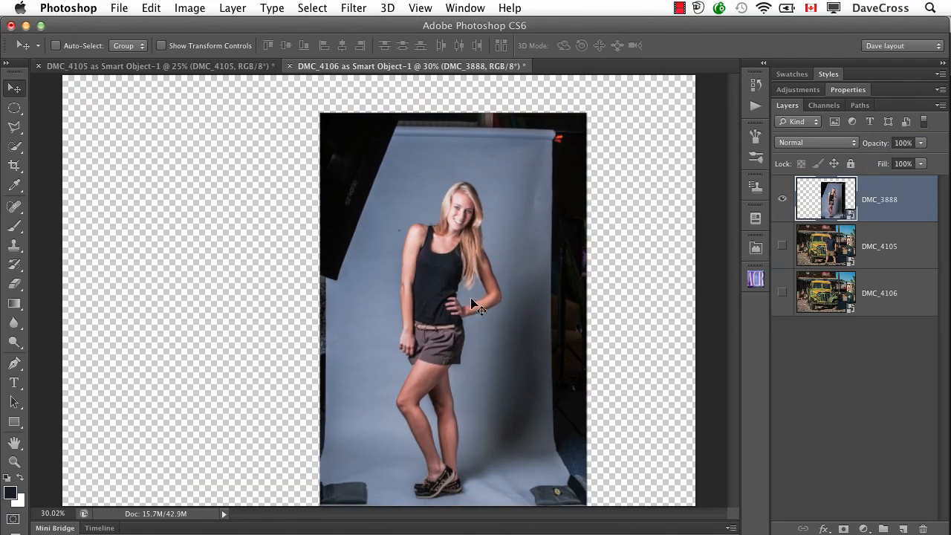
pyautogui.press('w')
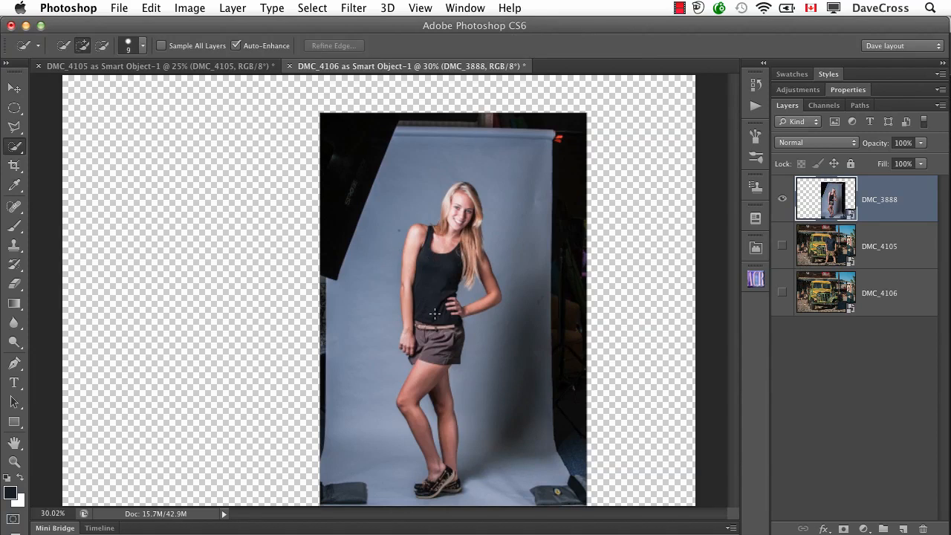
pyautogui.moveTo(435, 312); pyautogui.dragTo(437, 256)
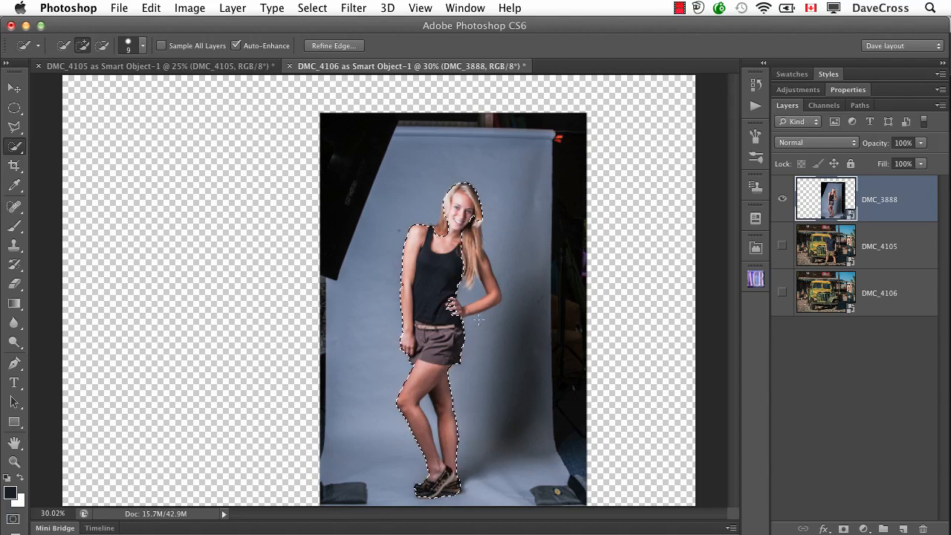
pyautogui.moveTo(450, 305); pyautogui.dragTo(492, 302)
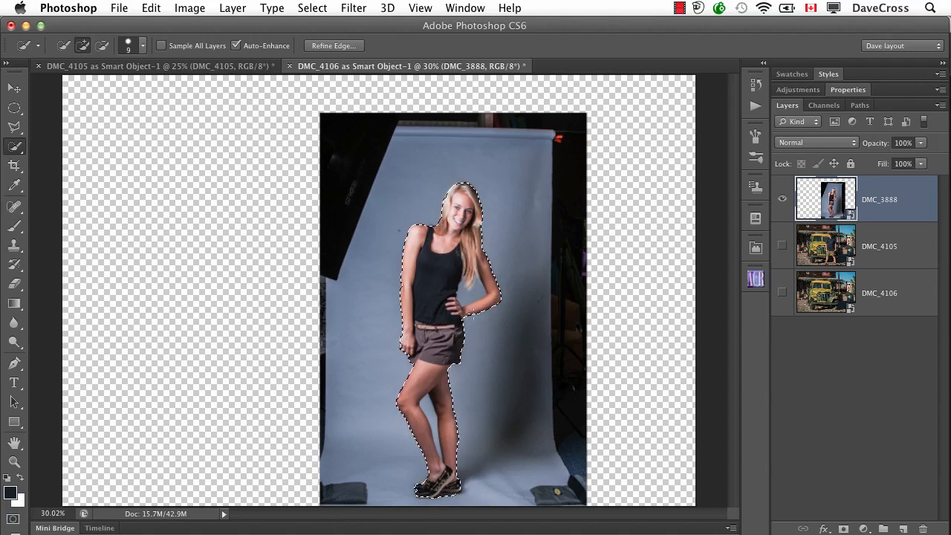
# Extend the selection at 100% zoom to include the missing edges of both shoes, including their toes and soles
pyautogui.press('super+1')
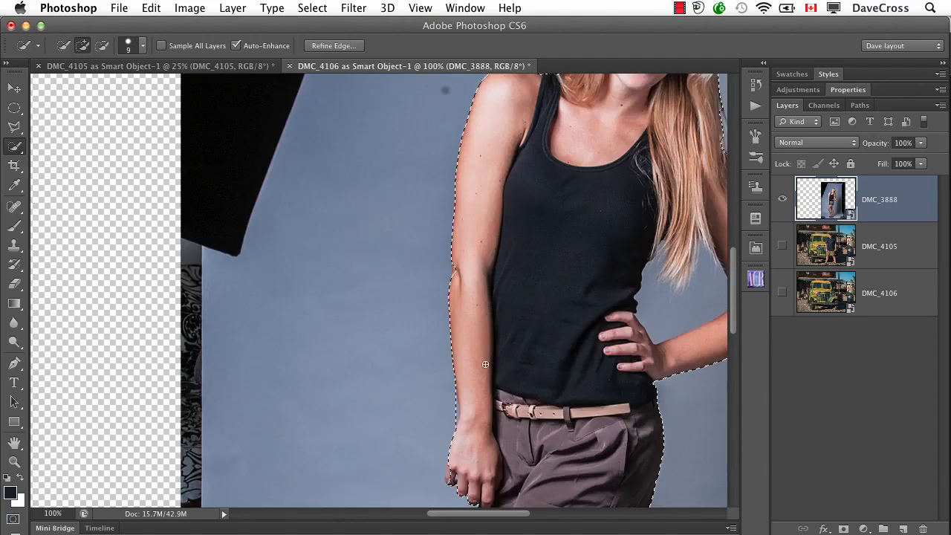
pyautogui.moveTo(484, 364); pyautogui.dragTo(365, 206)
pyautogui.moveTo(453, 439); pyautogui.dragTo(433, 168)
pyautogui.moveTo(434, 272); pyautogui.dragTo(434, 302)
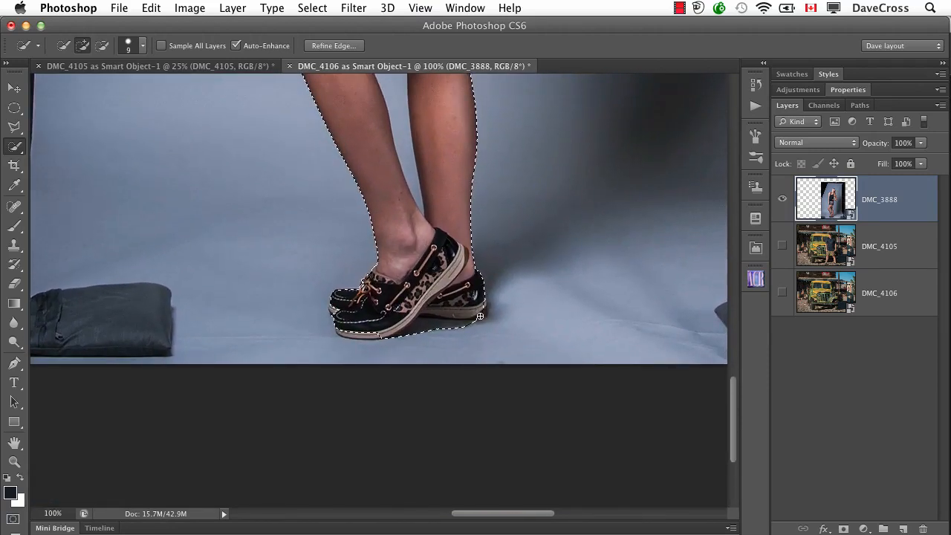
pyautogui.click(329, 306)
pyautogui.moveTo(378, 334)
pyautogui.mouseDown()
pyautogui.moveTo(356, 332)
pyautogui.moveTo(367, 332)
pyautogui.mouseUp()
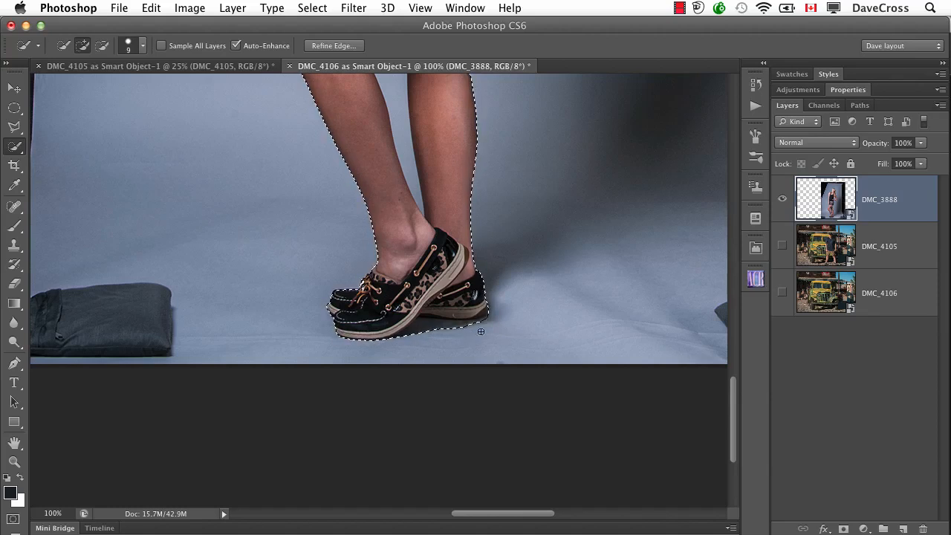
# Subtract the background between the legs from the selection, cleaning up the narrow tip near the ankle with the Polygonal Lasso
pyautogui.scroll(5, 446, 299)
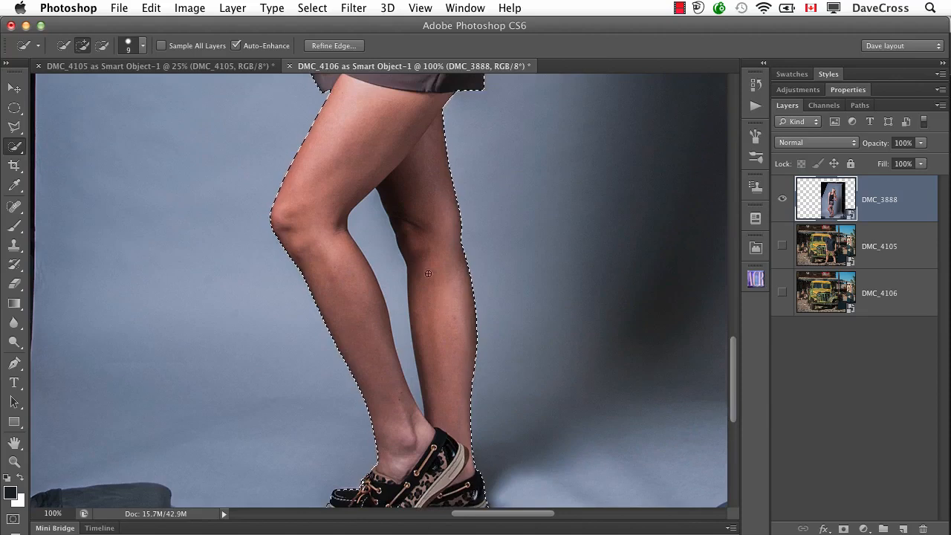
pyautogui.keyDown('alt'); pyautogui.click(375, 235); pyautogui.keyUp('alt')
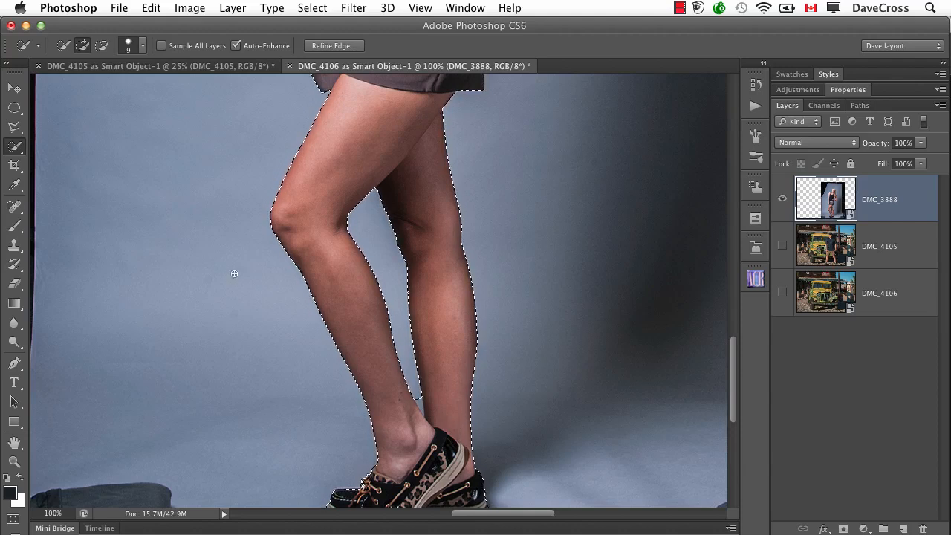
pyautogui.press('l')
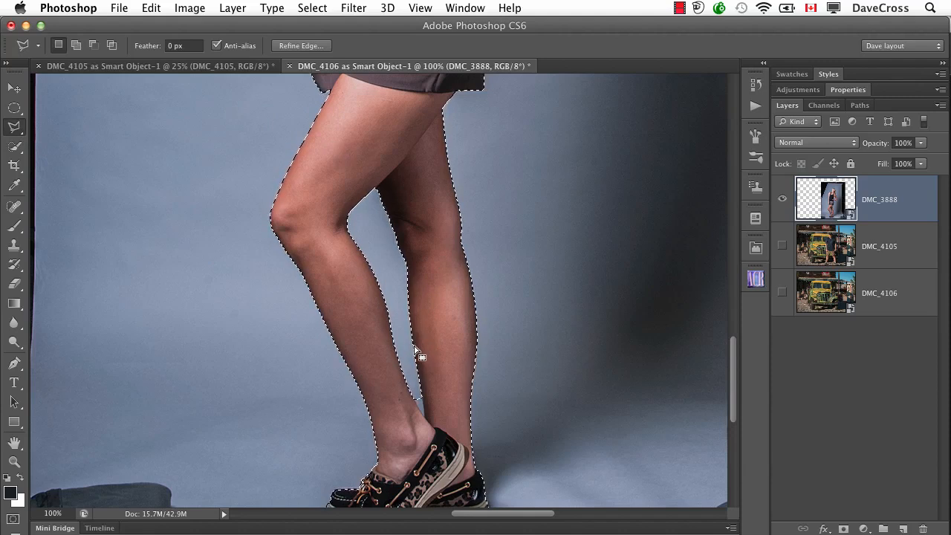
pyautogui.press('alt')
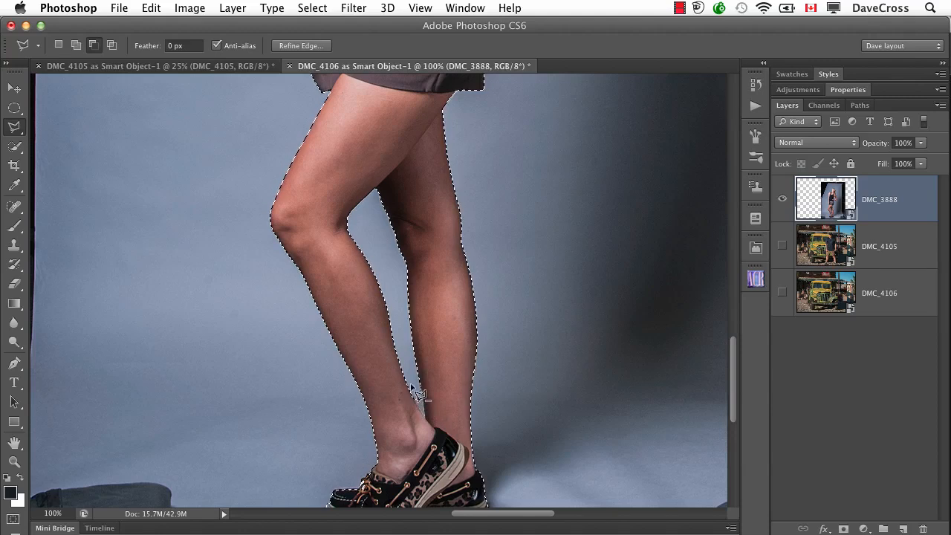
pyautogui.doubleClick(412, 355)
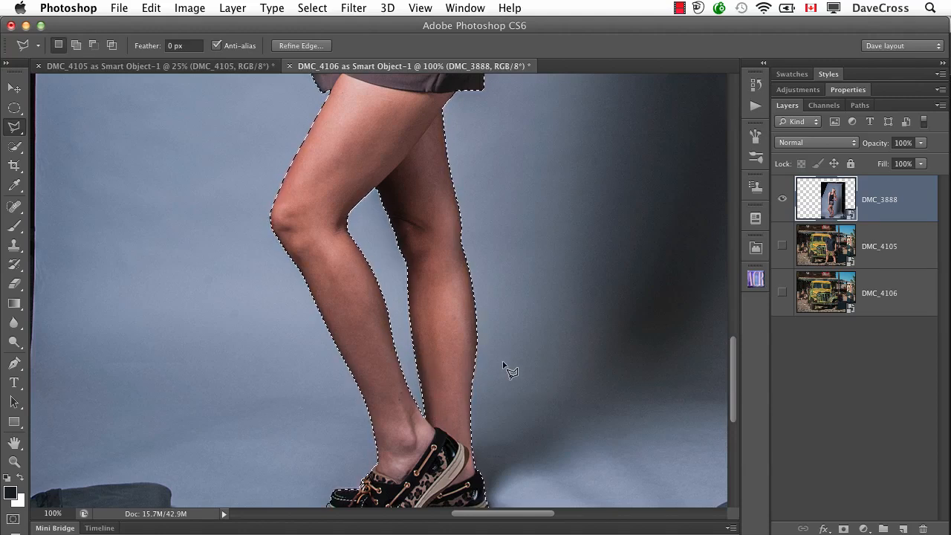
# Subtract the background enclosed by the bent arm, torso and hair tips from the selection with Quick Selection
pyautogui.scroll(10, 508, 363)
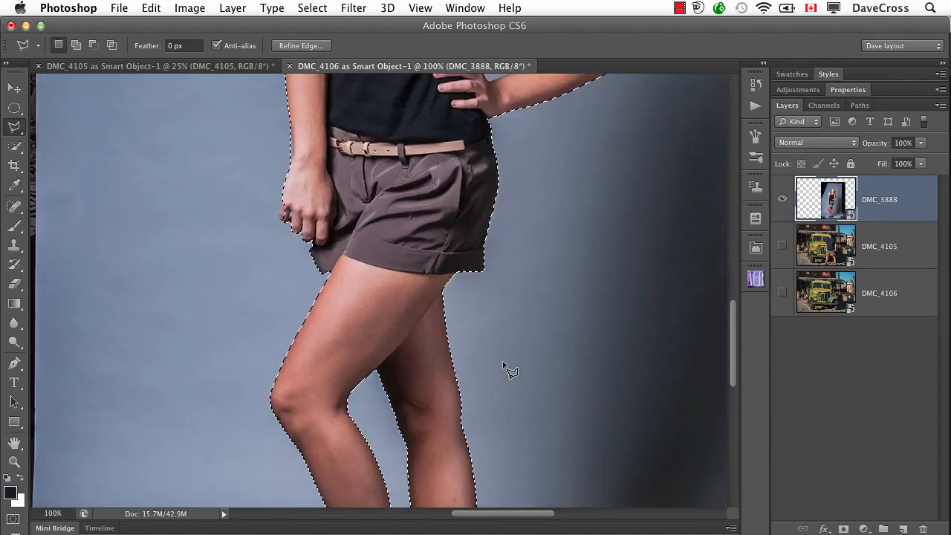
pyautogui.press('w')
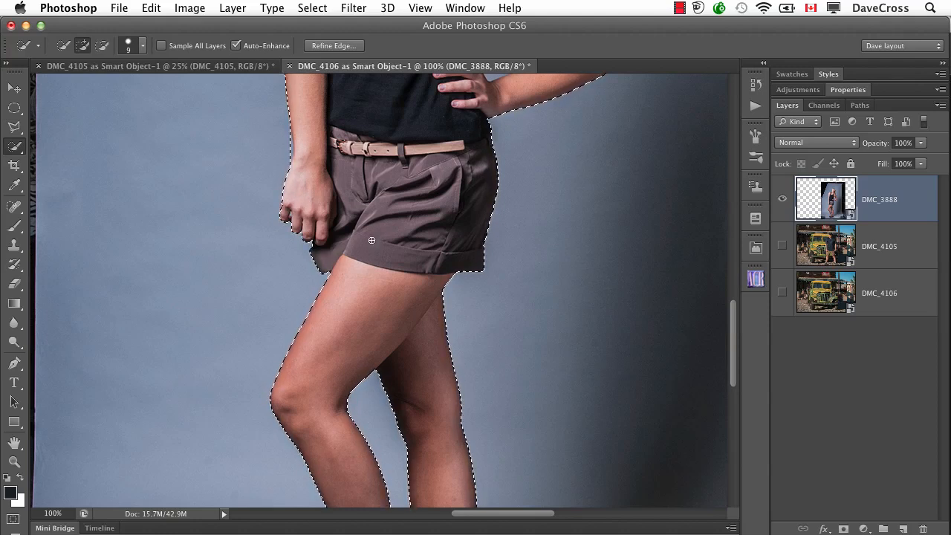
pyautogui.scroll(5, 439, 223)
pyautogui.scroll(1, 439, 223)
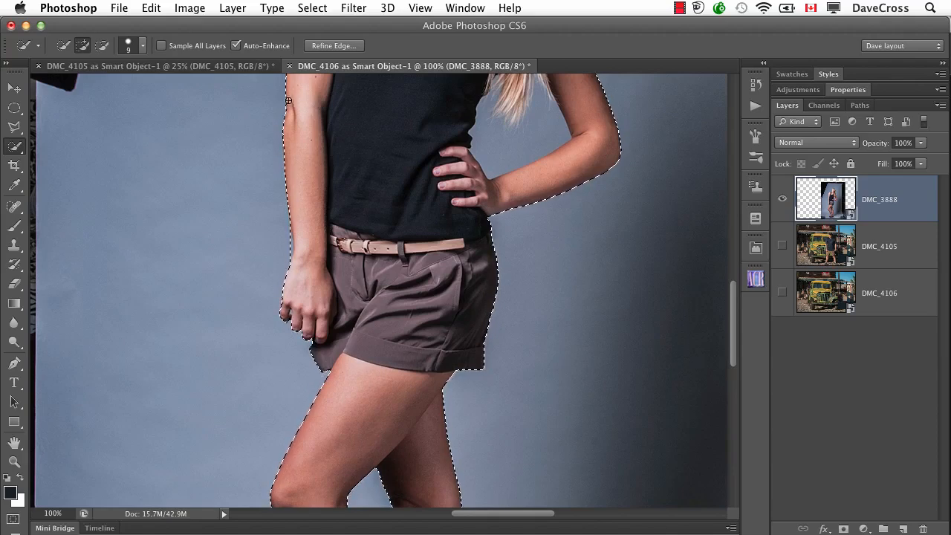
pyautogui.scroll(6, 335, 116)
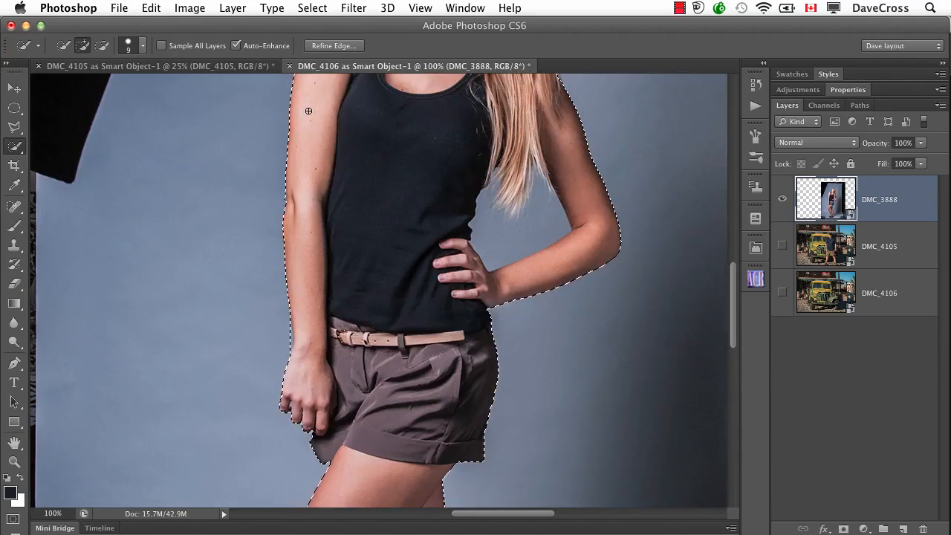
pyautogui.scroll(8, 336, 117)
pyautogui.hscroll(8, 336, 117)
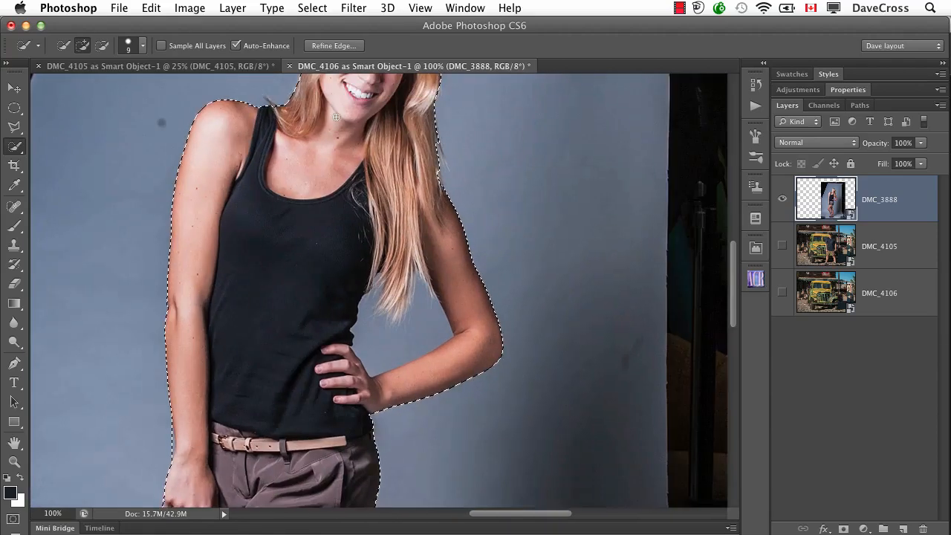
pyautogui.scroll(2, 336, 117)
pyautogui.hscroll(2, 336, 116)
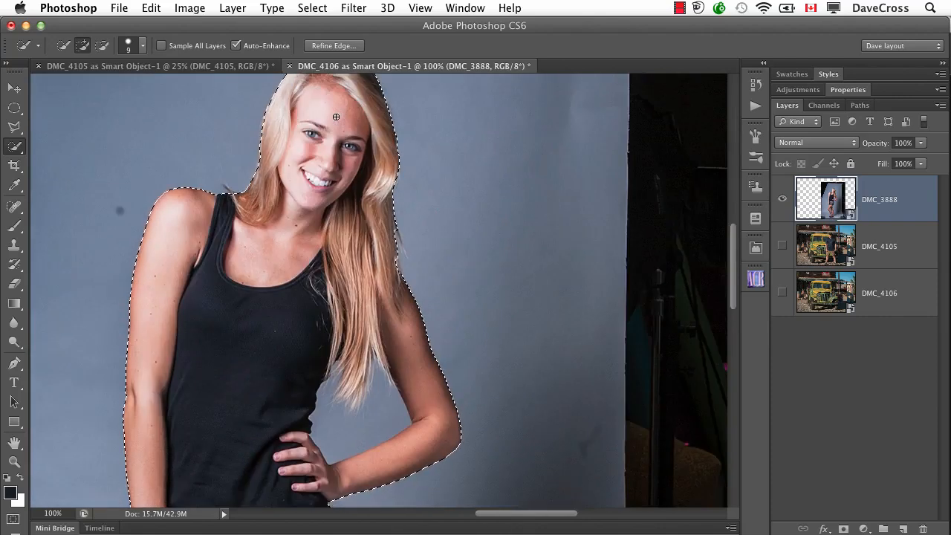
pyautogui.scroll(-7, 336, 116)
pyautogui.scroll(-3, 336, 117)
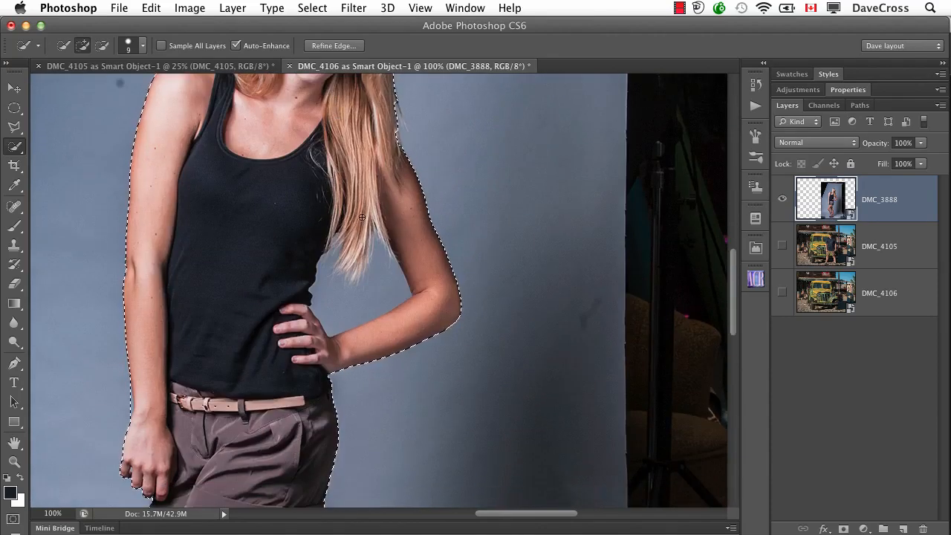
pyautogui.press('alt')
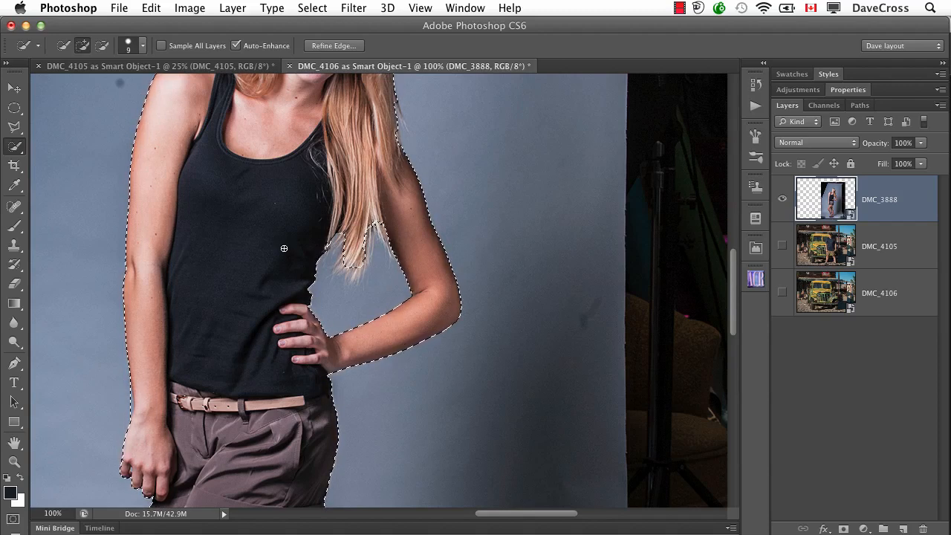
# Subtract the small background gap between the fingers of the lowered hand with the Polygonal Lasso at 200% zoom
pyautogui.scroll(10, 282, 248)
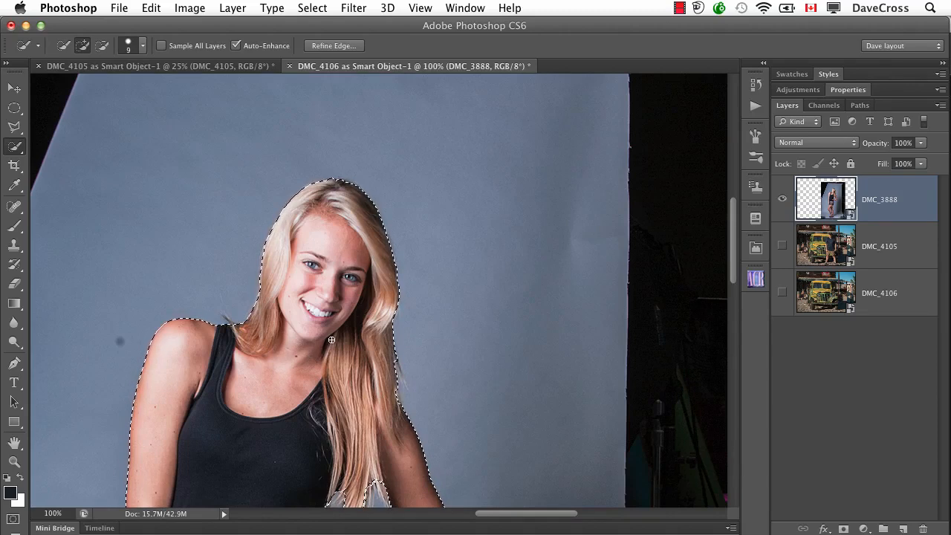
pyautogui.scroll(-5, 311, 356)
pyautogui.scroll(-8, 331, 339)
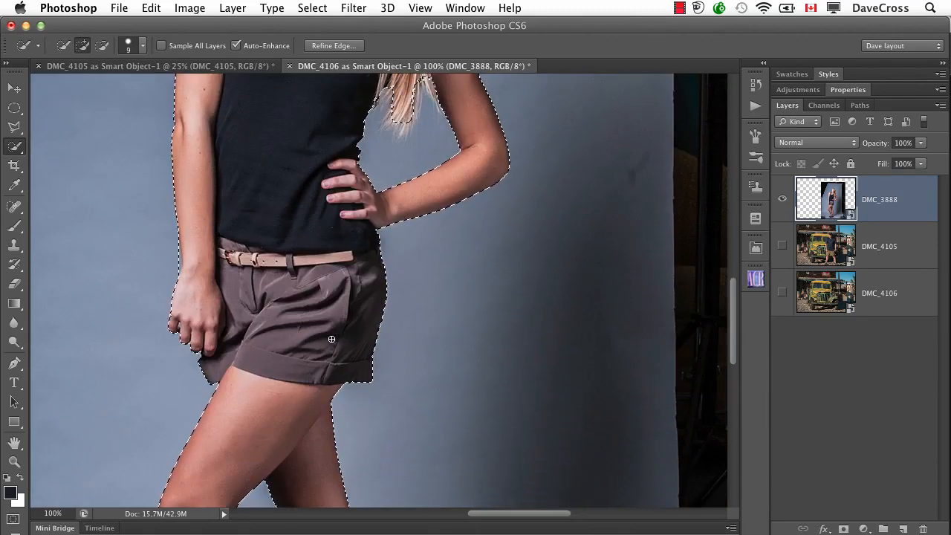
pyautogui.press('super+plus')
pyautogui.moveTo(232, 369); pyautogui.dragTo(510, 308)
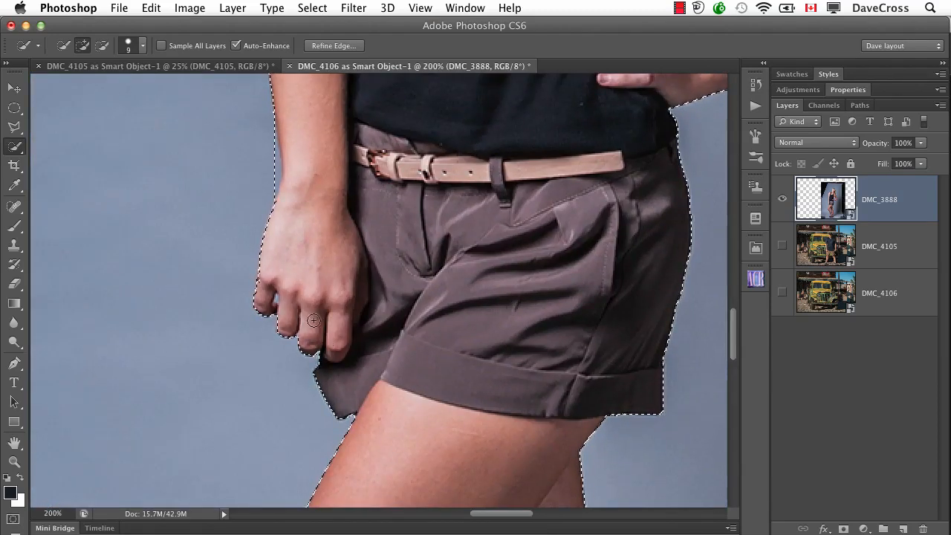
pyautogui.press('l')
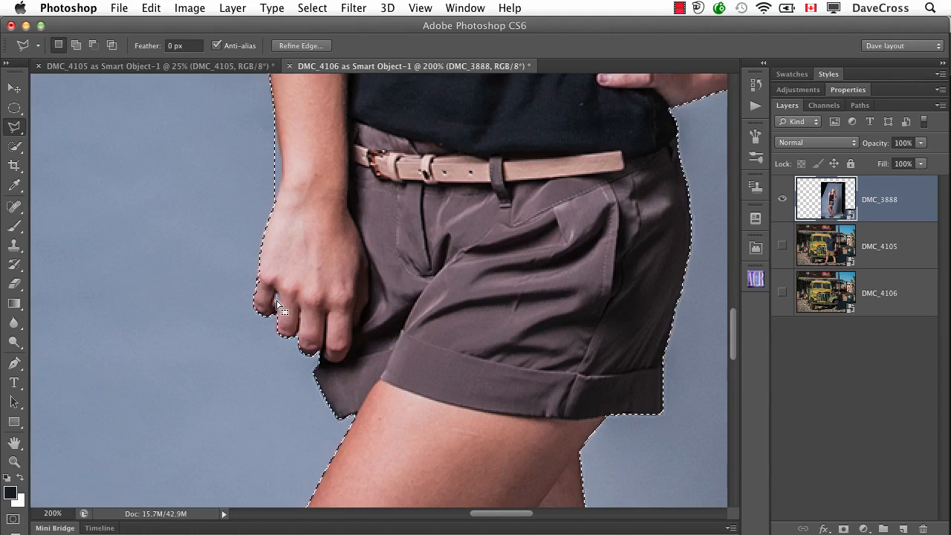
pyautogui.press('alt')
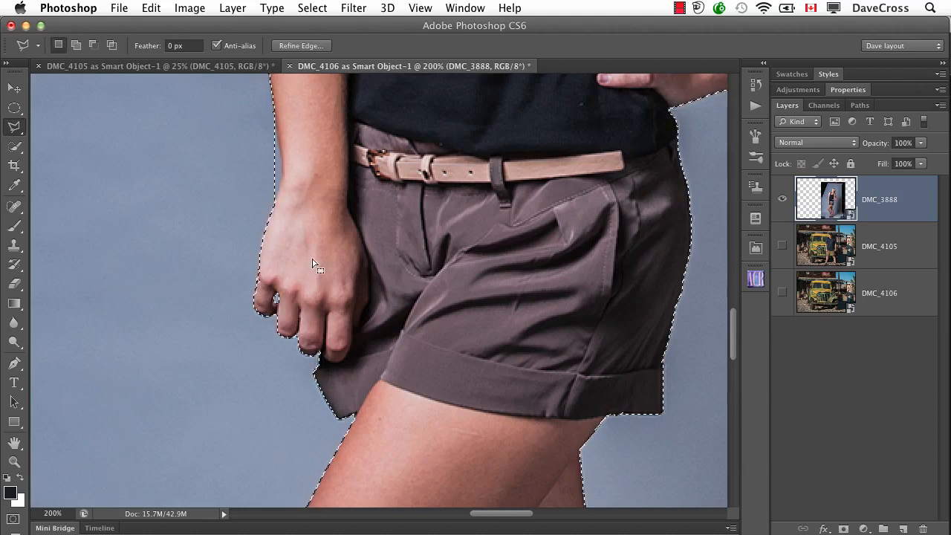
# Trim the background beside the lowered wrist from the selection with Quick Selection and check the outline down to the shoes
pyautogui.press('w')
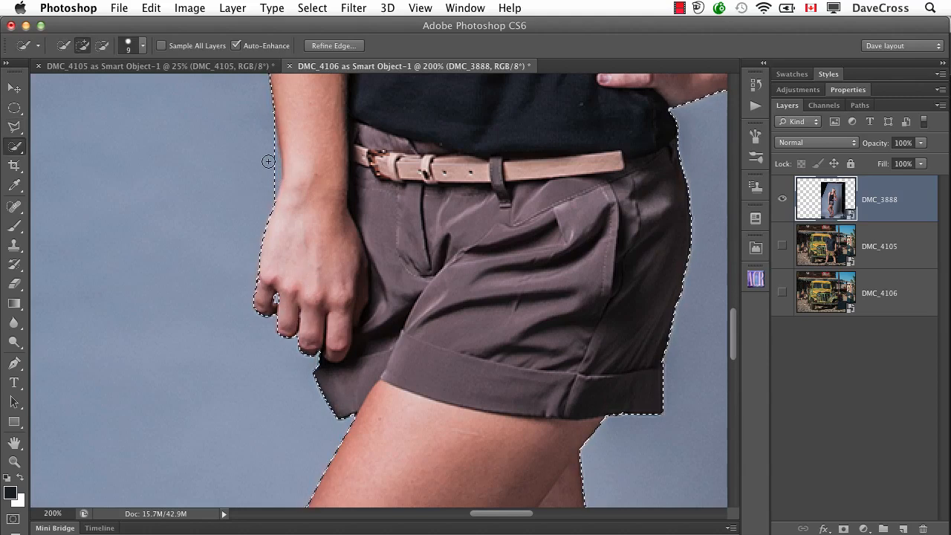
pyautogui.press('alt')
pyautogui.moveTo(267, 176)
pyautogui.mouseDown()
pyautogui.moveTo(267, 136)
pyautogui.moveTo(266, 170)
pyautogui.mouseUp()
pyautogui.scroll(5, 368, 148)
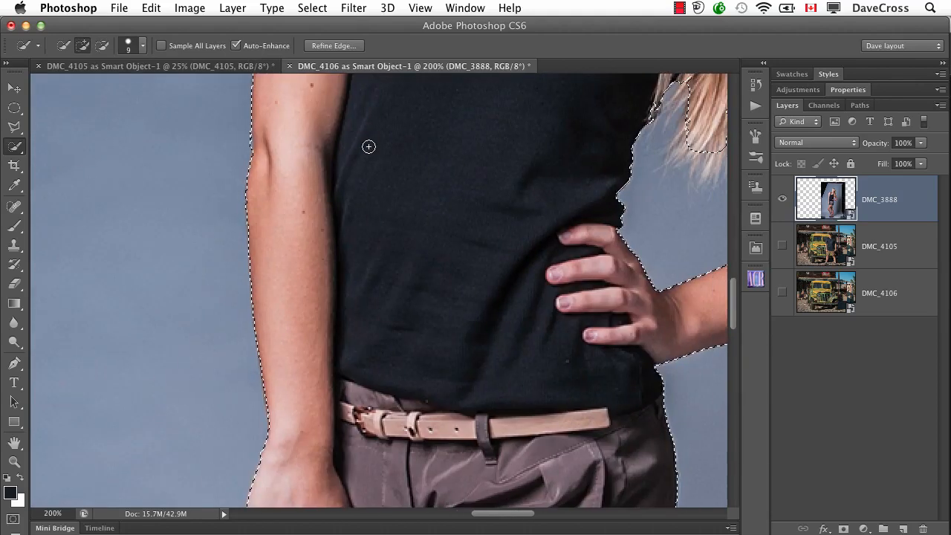
pyautogui.scroll(-13, 369, 146)
pyautogui.scroll(-5, 368, 147)
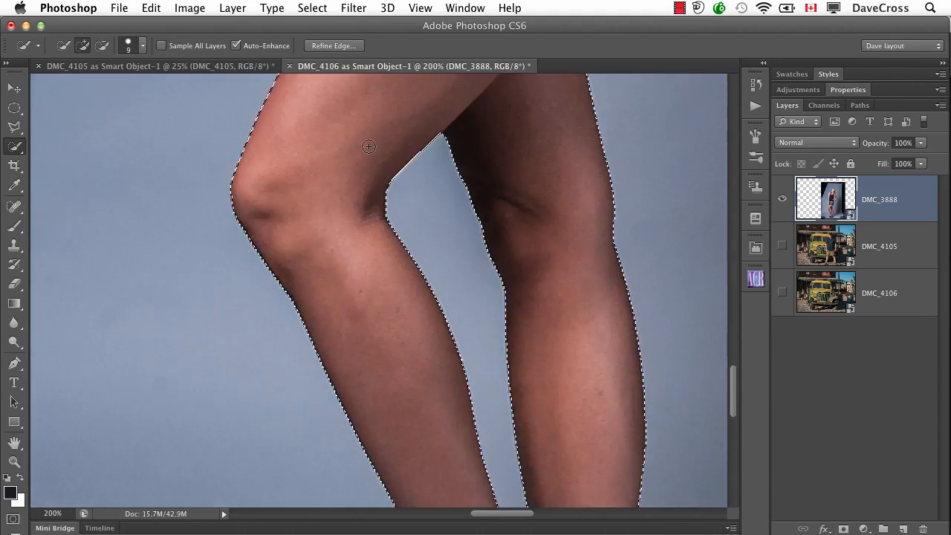
pyautogui.scroll(-8, 446, 235)
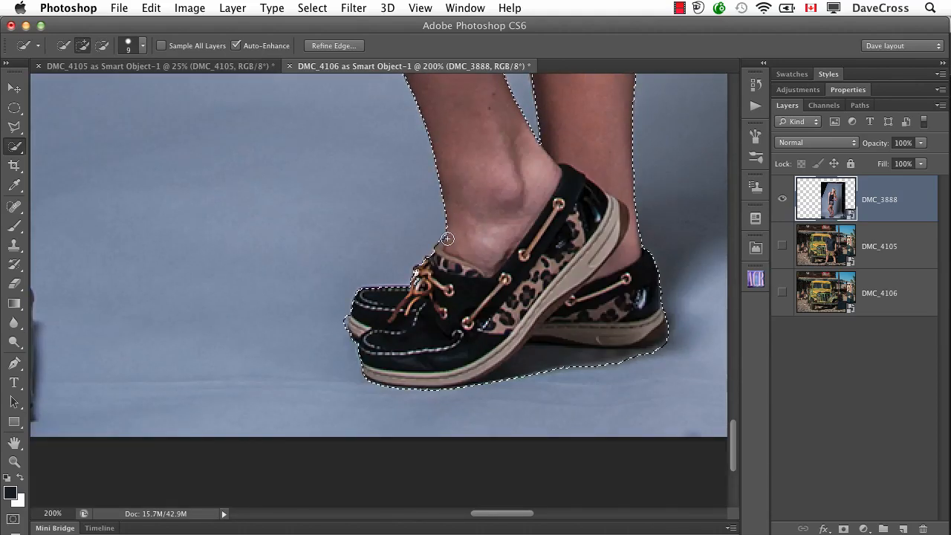
# Check the selection outline around the shoes and legs and show the DMC_4106 truck layer behind the portrait
pyautogui.press('alt')
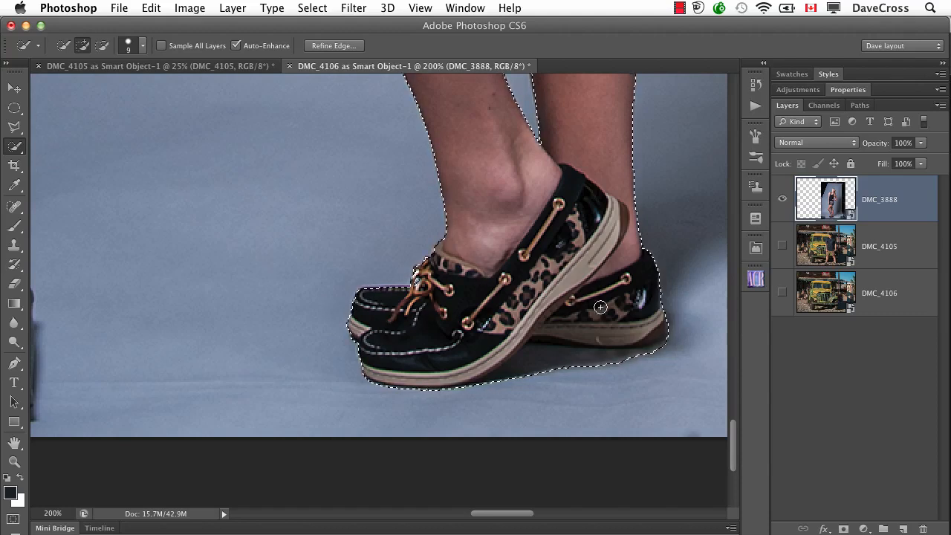
pyautogui.scroll(15, 600, 306)
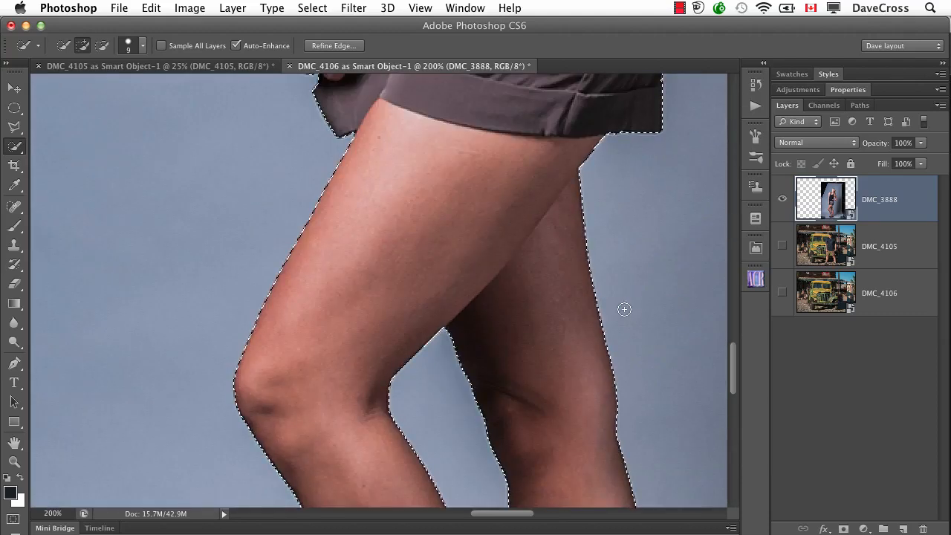
pyautogui.press('super+0')
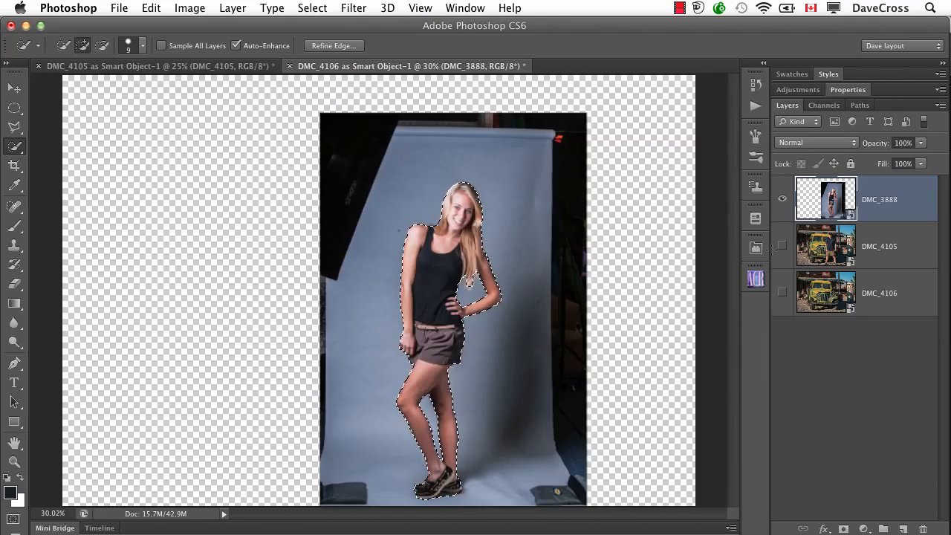
pyautogui.click(781, 293)
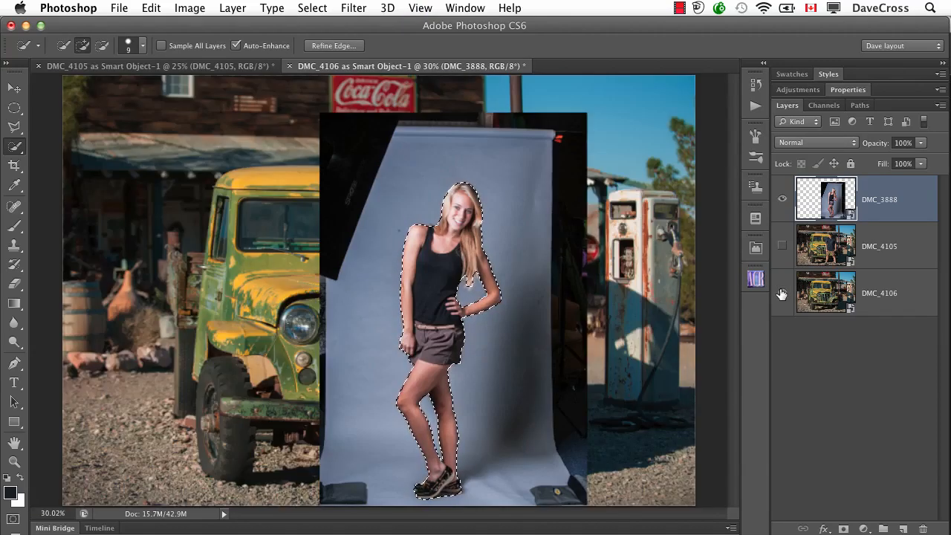
# Open Refine Edge for the woman's selection, inspect it in the Black & White view, and return to On Layers
pyautogui.click(335, 45)
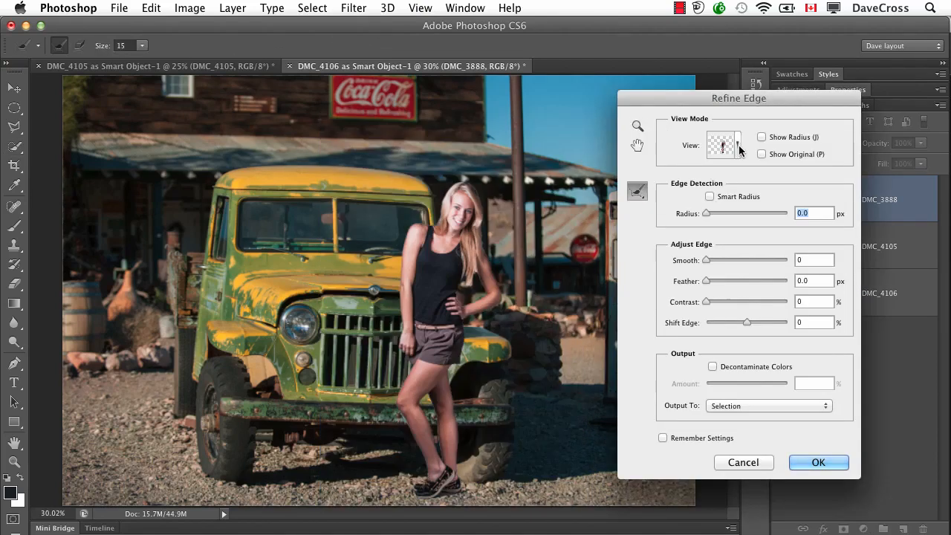
pyautogui.click(740, 151)
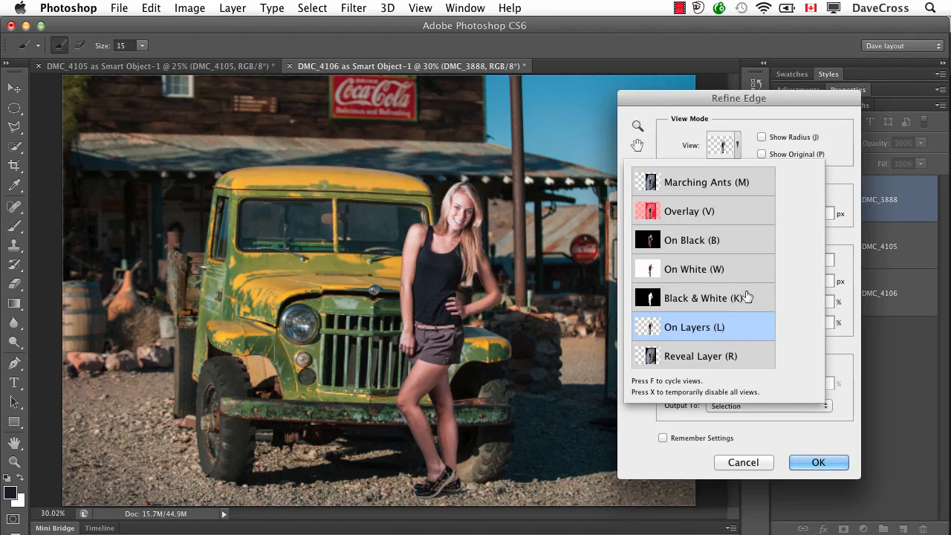
pyautogui.click(739, 331)
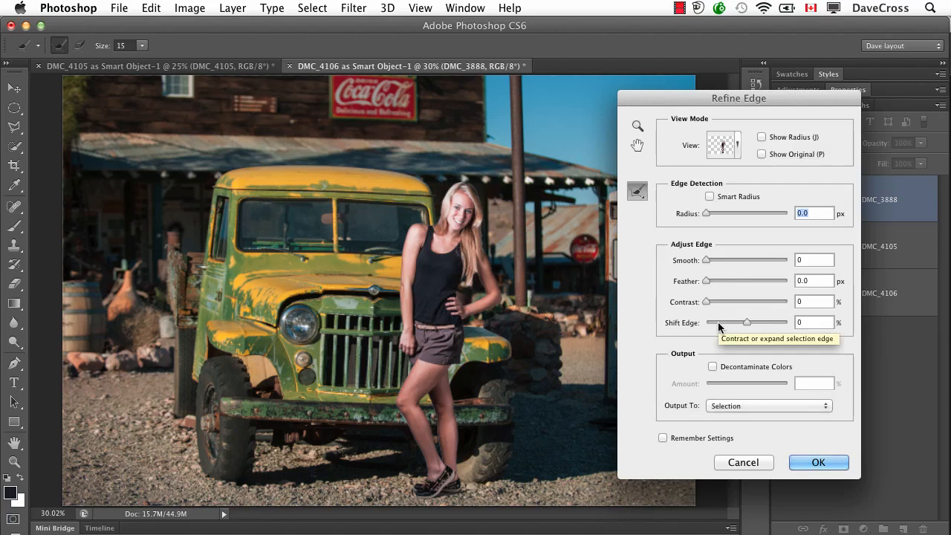
pyautogui.press('k')
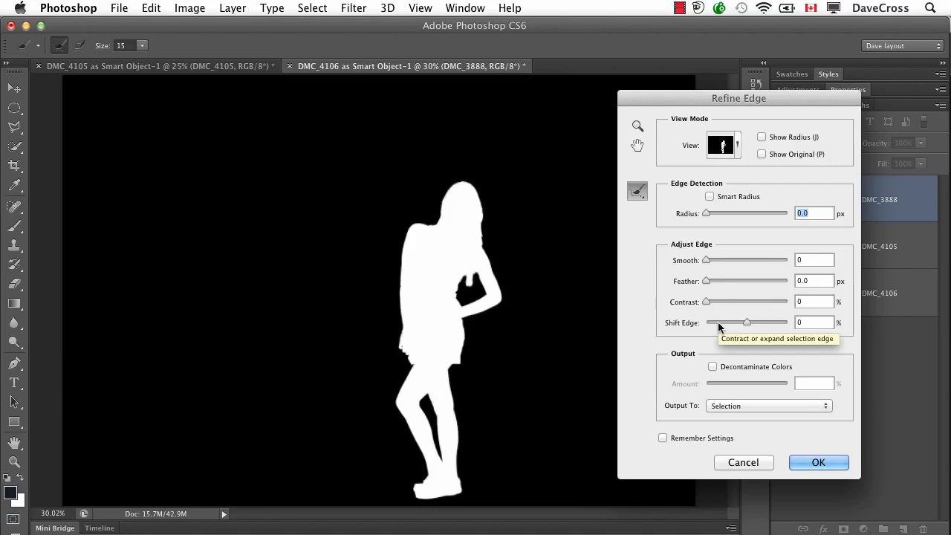
pyautogui.press('l')
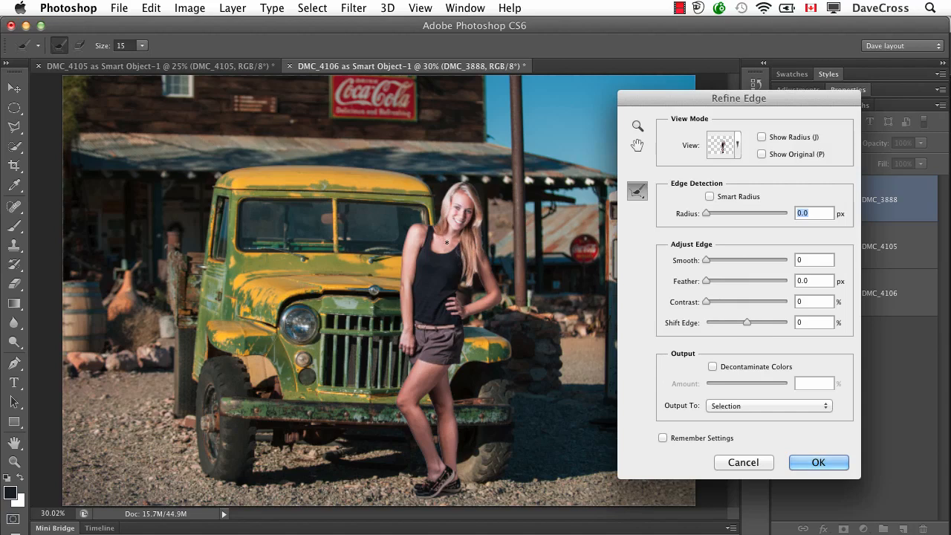
# Brush the Refine Radius tool from the crown of the hair down its outer edge to the bent arm's shoulder at 100% zoom
pyautogui.press('super+1')
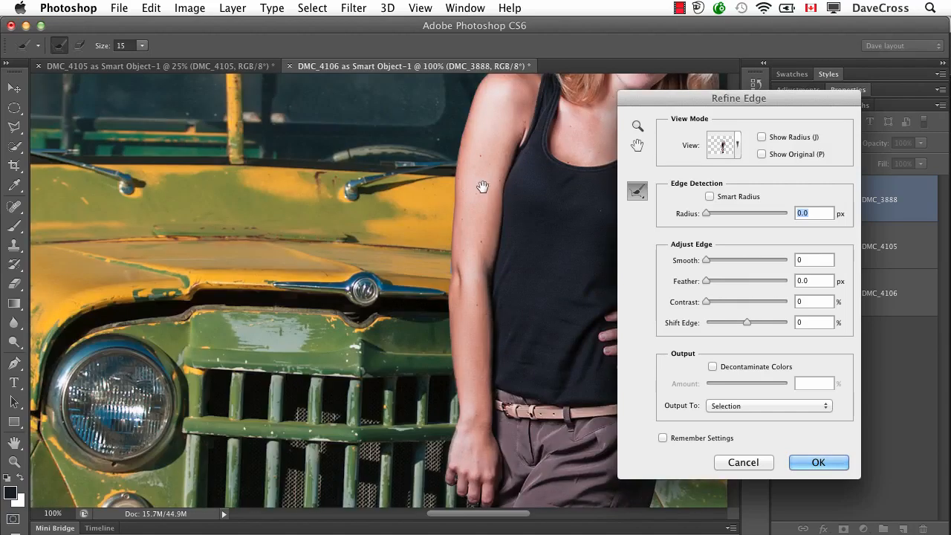
pyautogui.moveTo(486, 186); pyautogui.dragTo(315, 310)
pyautogui.moveTo(254, 383); pyautogui.dragTo(250, 387)
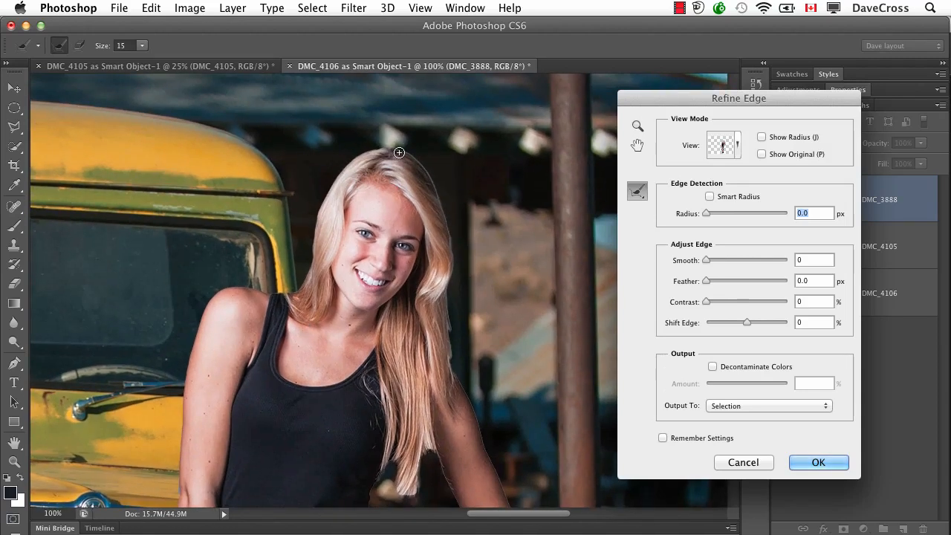
pyautogui.moveTo(404, 152)
pyautogui.mouseDown()
pyautogui.moveTo(425, 167)
pyautogui.moveTo(444, 209)
pyautogui.moveTo(453, 275)
pyautogui.moveTo(443, 296)
pyautogui.mouseUp()
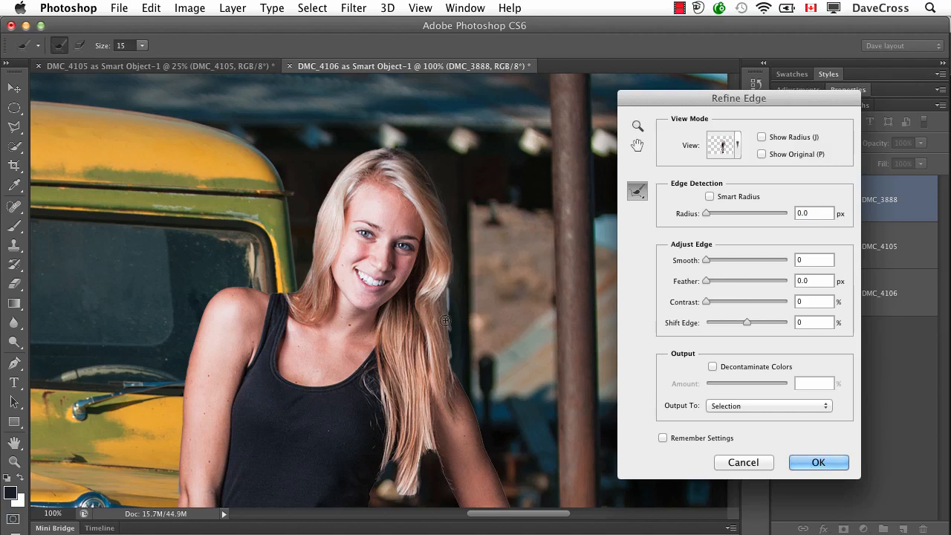
pyautogui.moveTo(450, 367)
pyautogui.mouseDown()
pyautogui.moveTo(447, 330)
pyautogui.moveTo(459, 347)
pyautogui.moveTo(440, 298)
pyautogui.moveTo(465, 380)
pyautogui.moveTo(450, 342)
pyautogui.moveTo(459, 372)
pyautogui.mouseUp()
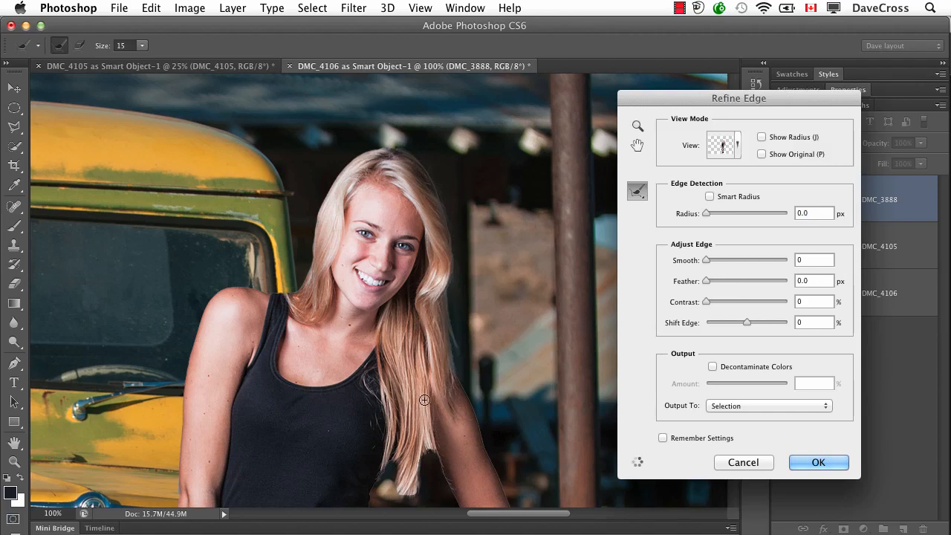
# Brush the Refine Radius tool over the hair tips above the bent elbow and check them in the Black & White view
pyautogui.scroll(-5, 417, 402)
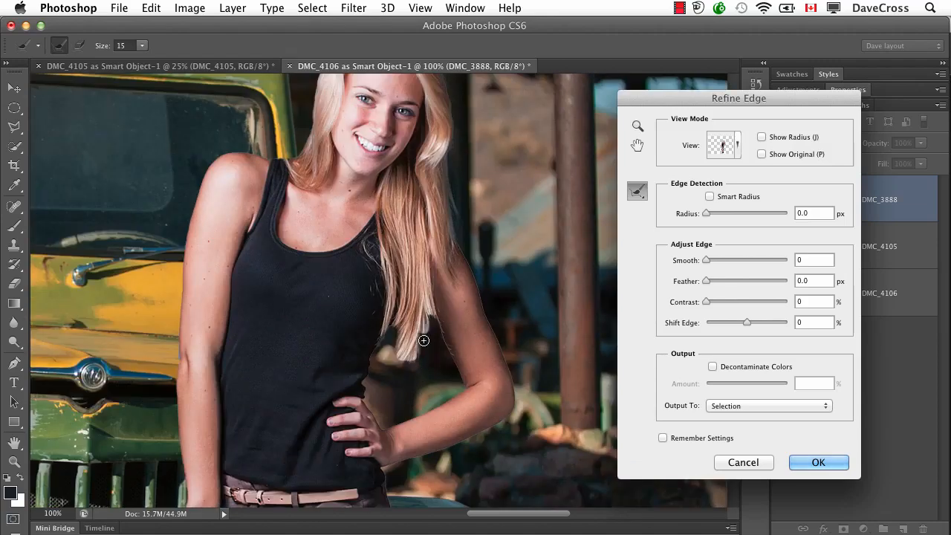
pyautogui.moveTo(423, 304)
pyautogui.mouseDown()
pyautogui.moveTo(435, 335)
pyautogui.moveTo(432, 324)
pyautogui.moveTo(420, 361)
pyautogui.moveTo(403, 358)
pyautogui.moveTo(393, 372)
pyautogui.moveTo(397, 344)
pyautogui.moveTo(385, 348)
pyautogui.moveTo(395, 324)
pyautogui.moveTo(395, 373)
pyautogui.moveTo(402, 355)
pyautogui.moveTo(411, 368)
pyautogui.moveTo(425, 340)
pyautogui.moveTo(423, 368)
pyautogui.mouseUp()
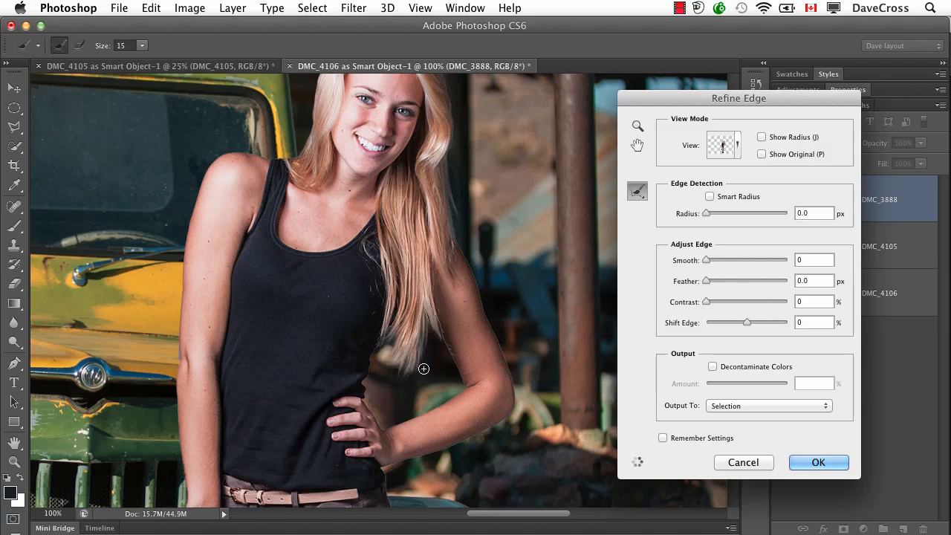
pyautogui.press('k')
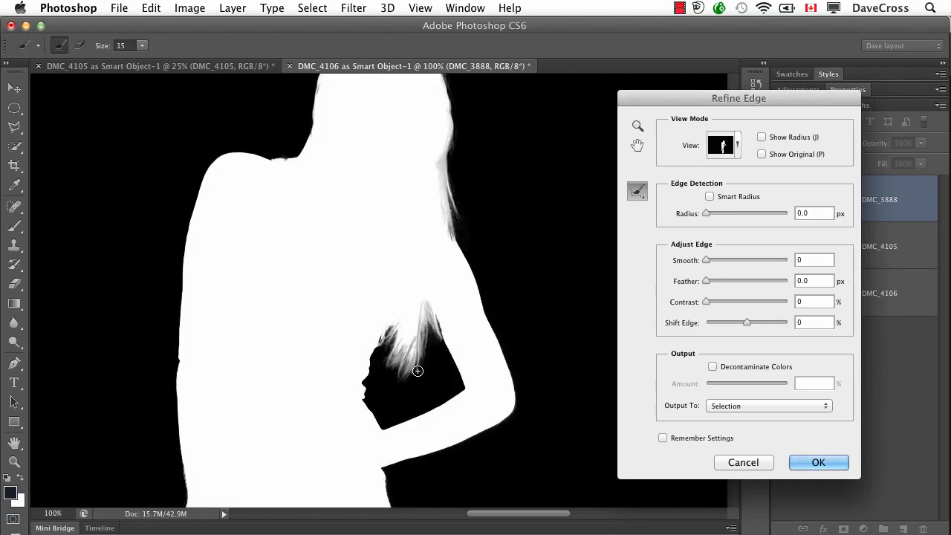
pyautogui.press('l')
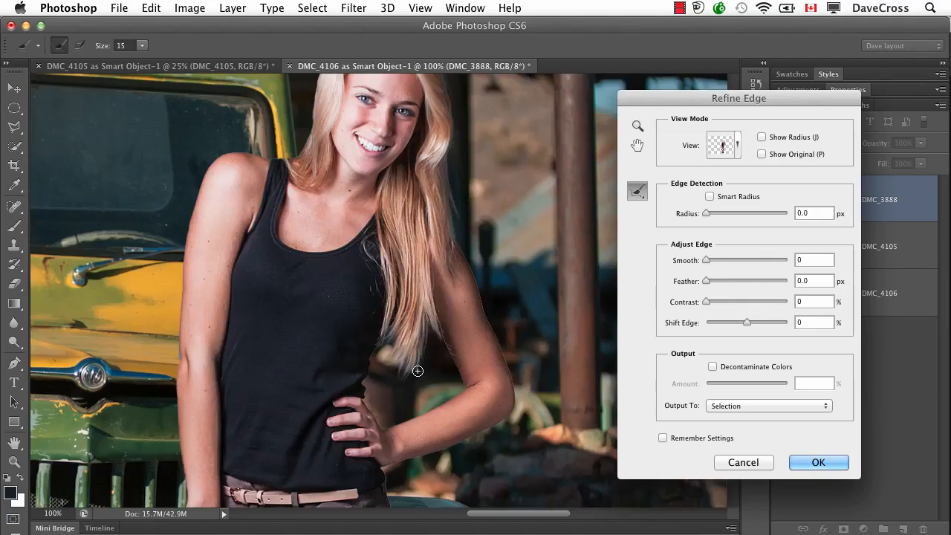
# Brush the Refine Radius tool along the hair on the truck side, from the head down to the tank-top strap
pyautogui.moveTo(289, 161)
pyautogui.mouseDown()
pyautogui.moveTo(281, 147)
pyautogui.moveTo(295, 153)
pyautogui.moveTo(266, 145)
pyautogui.moveTo(281, 154)
pyautogui.mouseUp()
pyautogui.scroll(3, 369, 195)
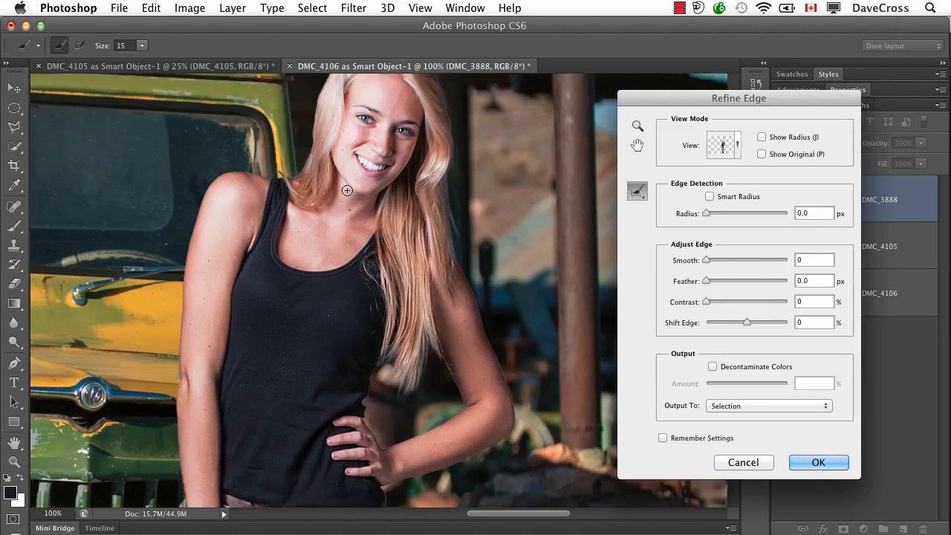
pyautogui.moveTo(352, 104)
pyautogui.mouseDown()
pyautogui.moveTo(333, 115)
pyautogui.moveTo(319, 145)
pyautogui.moveTo(308, 224)
pyautogui.mouseUp()
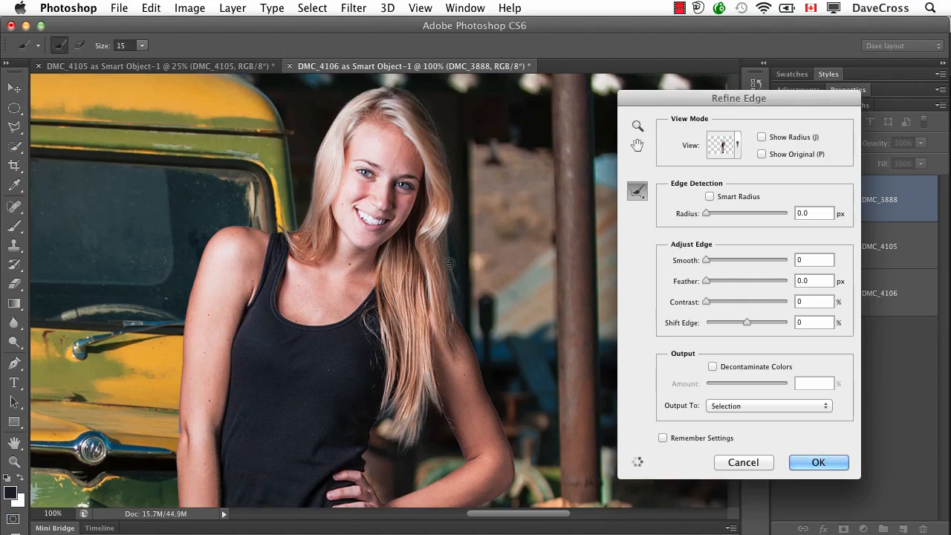
# Set Shift Edge to -13% and output the refined selection as a layer mask on the DMC_3888 layer
pyautogui.scroll(-1, 485, 276)
pyautogui.scroll(-4, 485, 275)
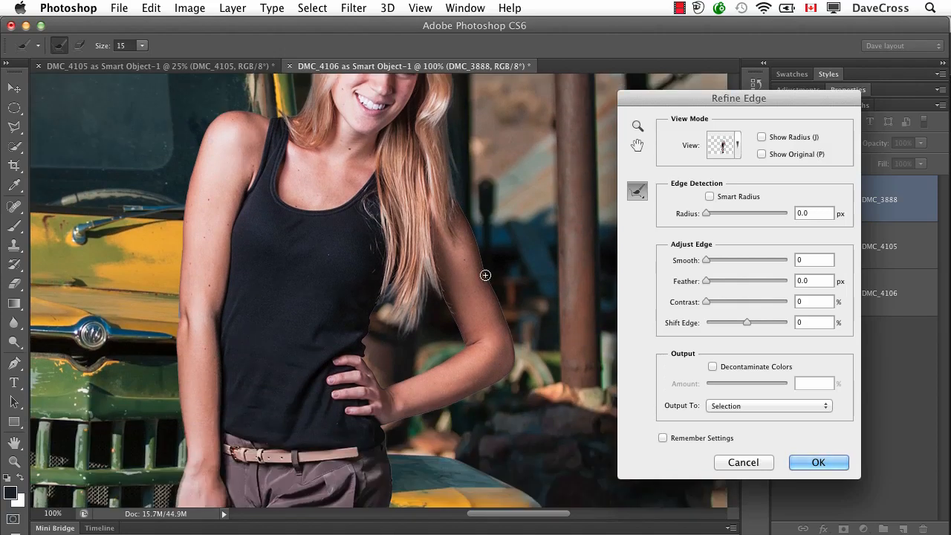
pyautogui.scroll(-6, 485, 275)
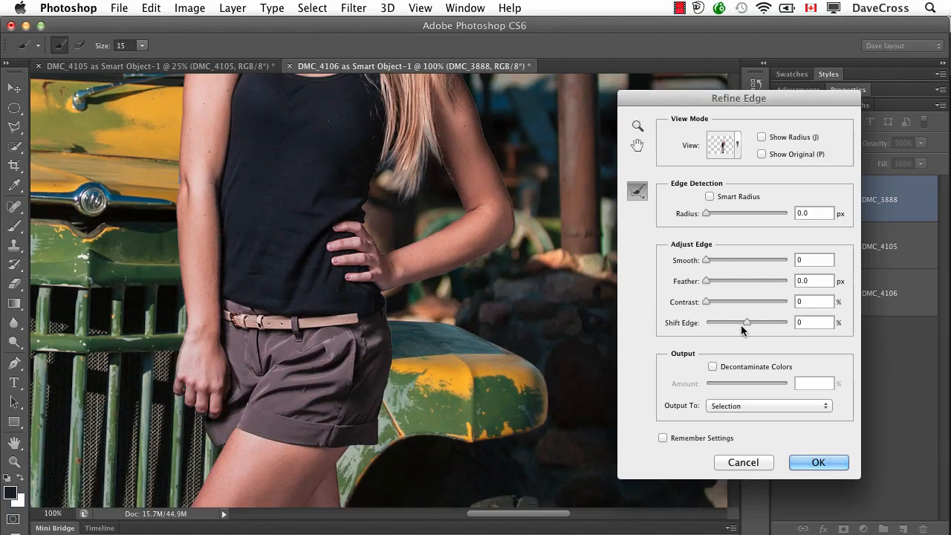
pyautogui.moveTo(746, 325); pyautogui.dragTo(741, 325)
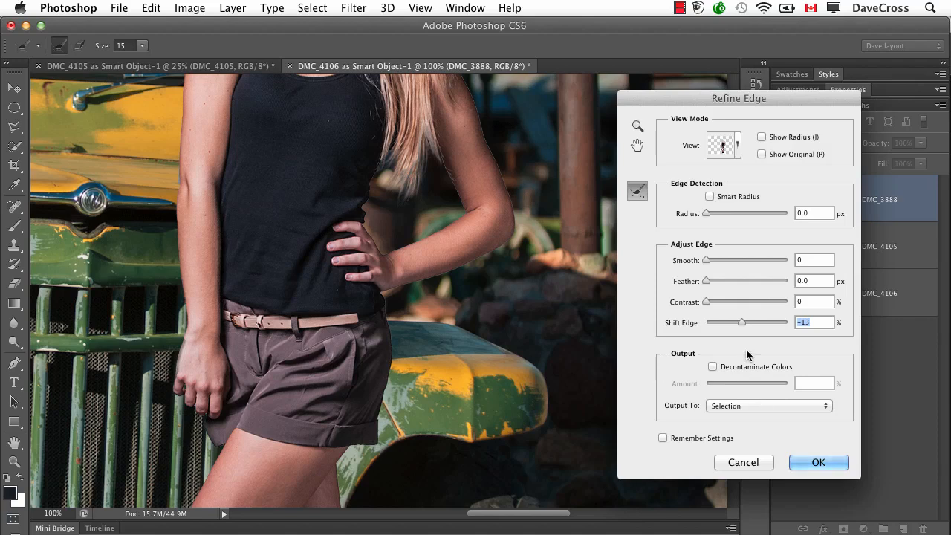
pyautogui.click(743, 404)
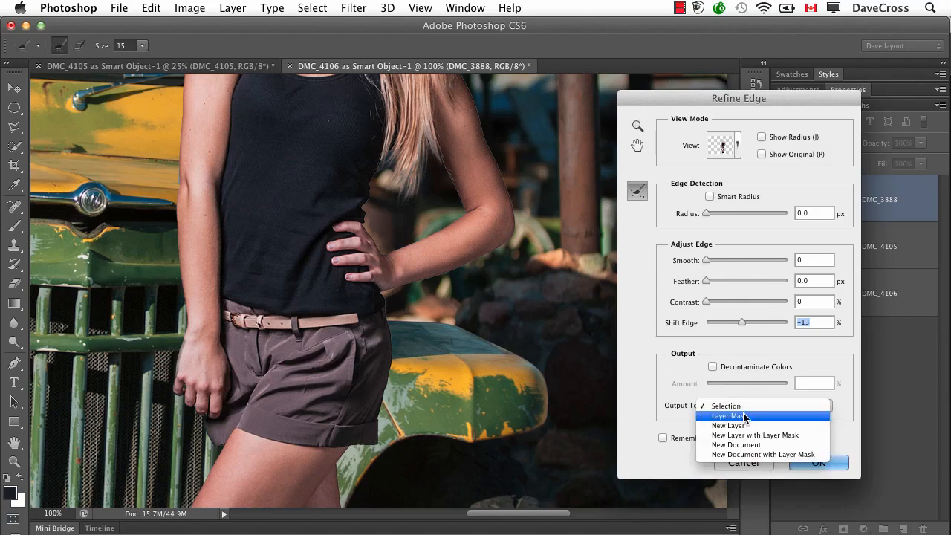
pyautogui.click(743, 413)
pyautogui.click(818, 462)
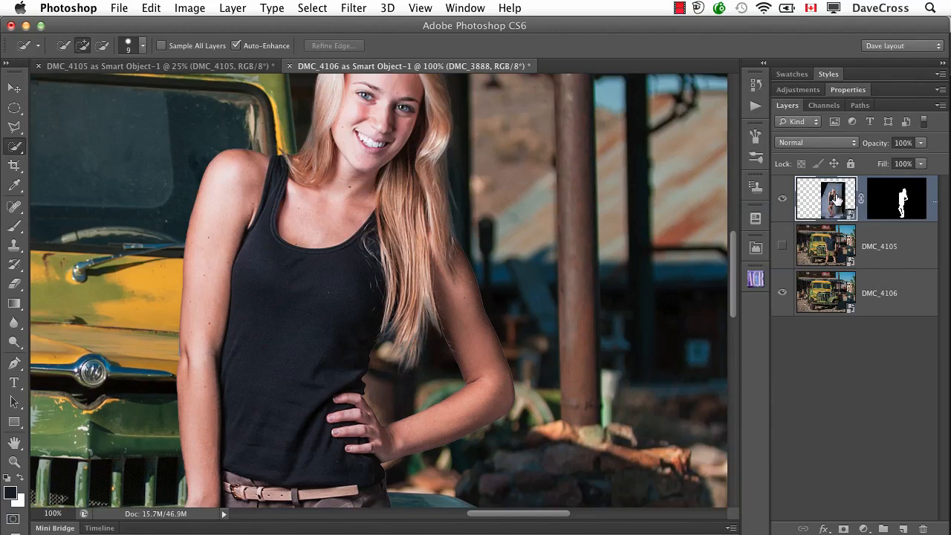
# Duplicate the masked DMC_3888 layer, hide the original, and target the copy's layer mask
pyautogui.press('super+j')
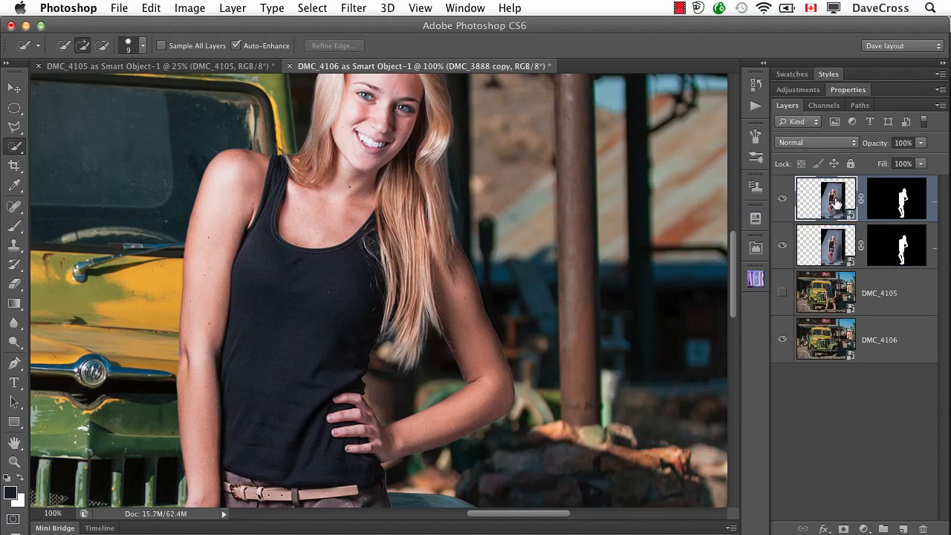
pyautogui.click(782, 245)
pyautogui.click(887, 186)
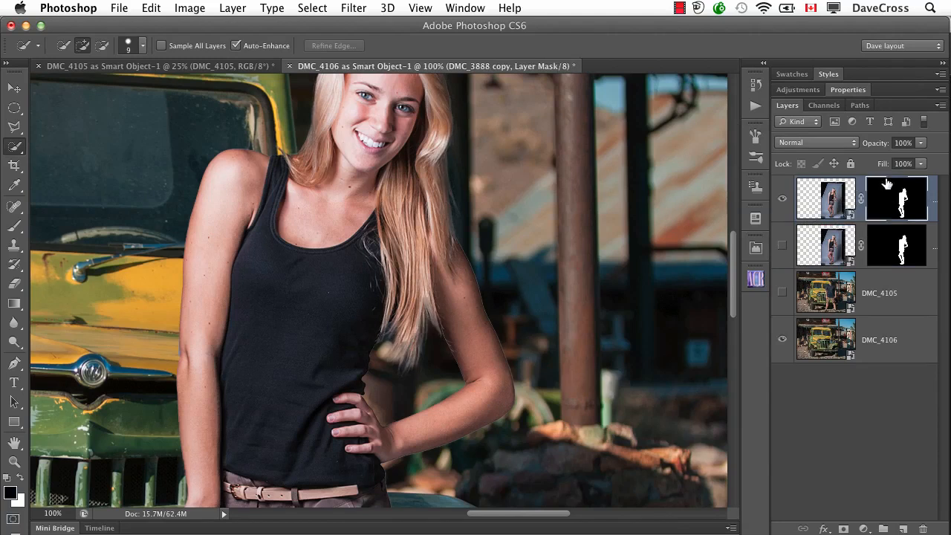
# Try Decontaminate Colors at 86% on the copy's mask in Refine Mask, previewing it On Layers from shorts to head
pyautogui.click(847, 90)
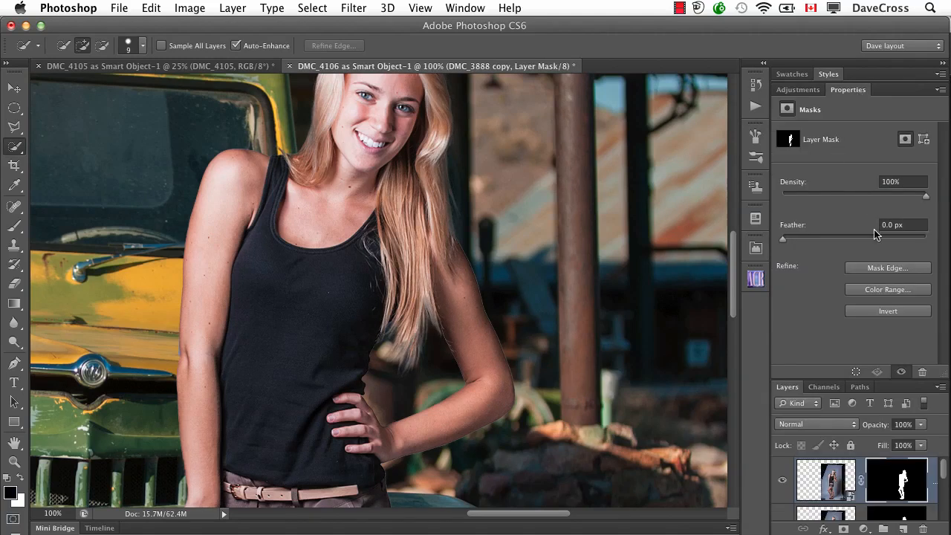
pyautogui.click(879, 269)
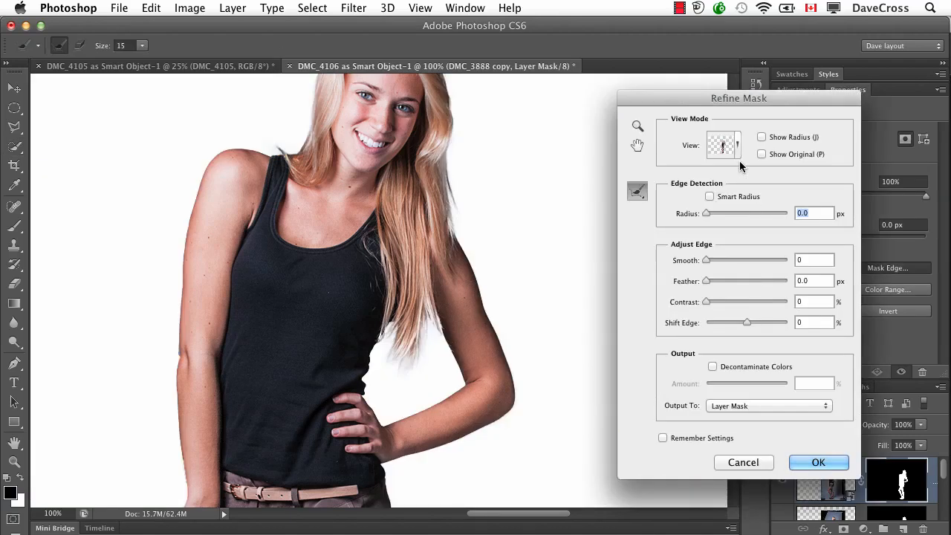
pyautogui.press('l')
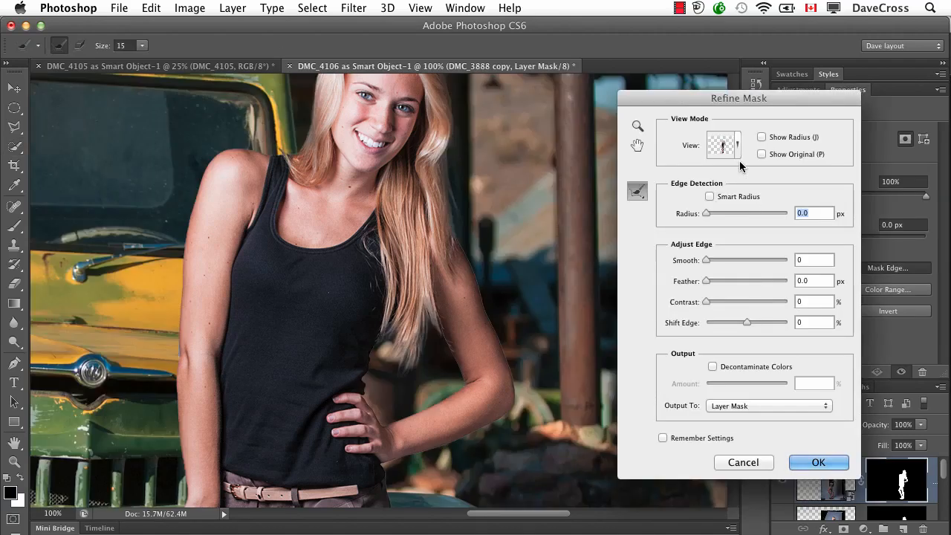
pyautogui.click(715, 368)
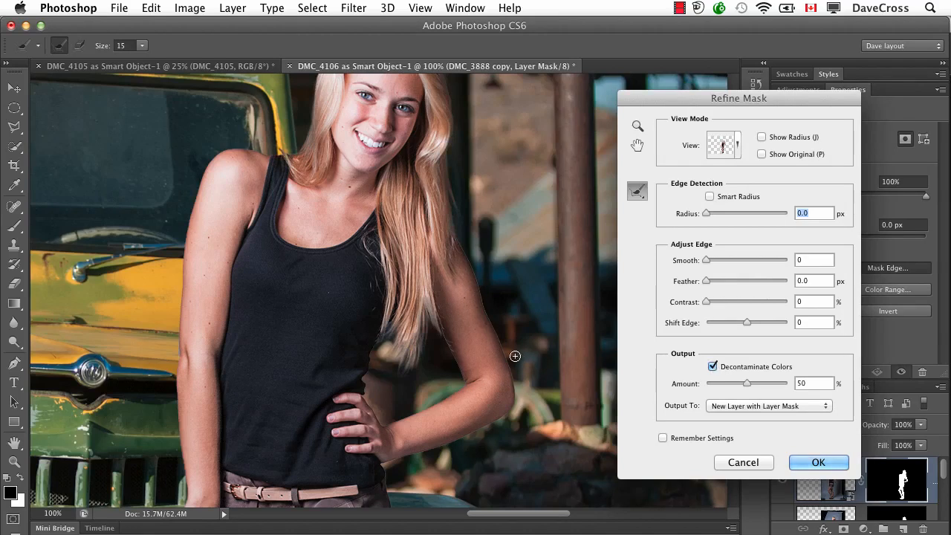
pyautogui.moveTo(748, 384); pyautogui.dragTo(777, 384)
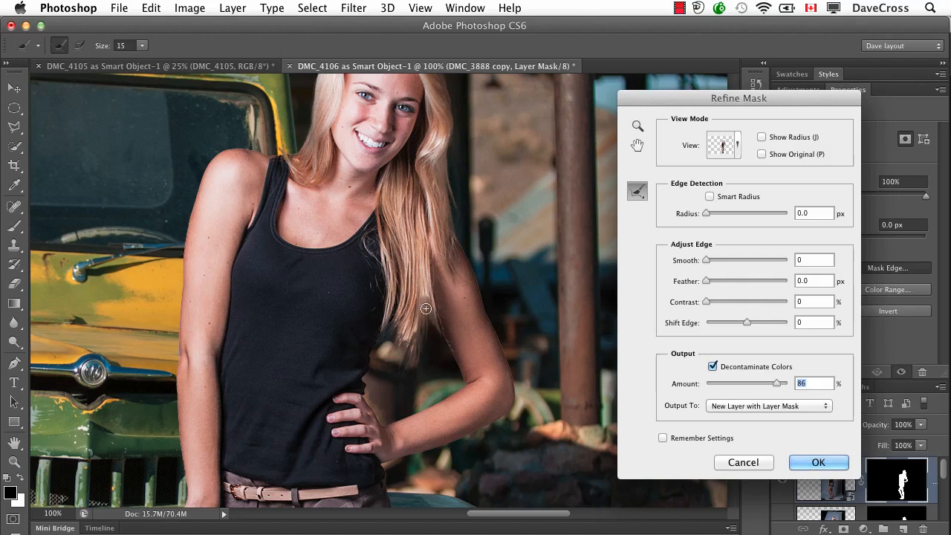
pyautogui.scroll(-10, 433, 315)
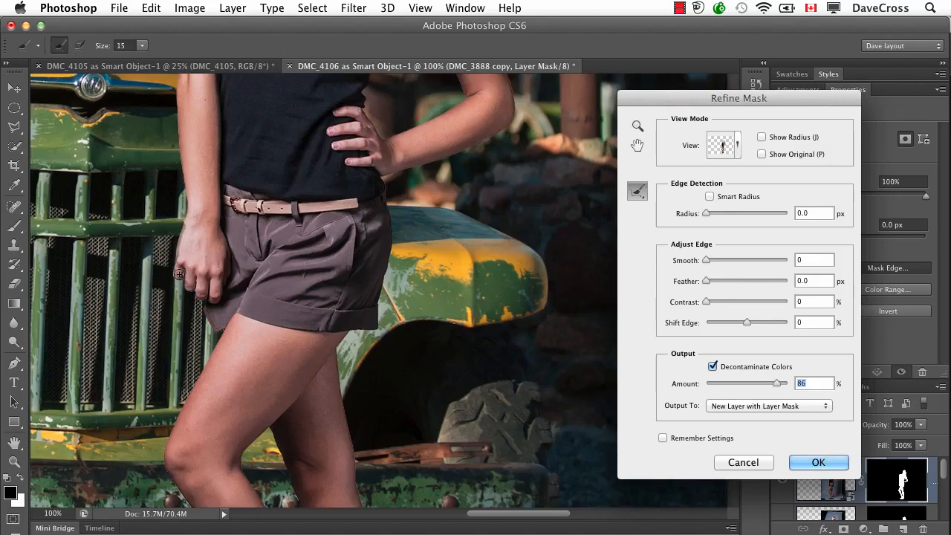
pyautogui.scroll(20, 347, 314)
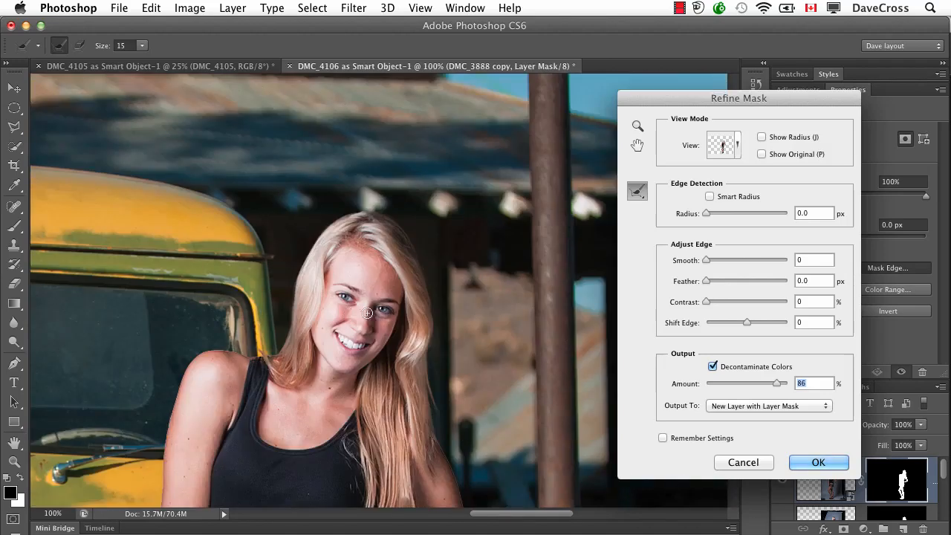
# Try a Decontaminate Colors amount of 54%, check the hair edges, and leave Refine Mask without applying it
pyautogui.moveTo(774, 384); pyautogui.dragTo(750, 384)
pyautogui.scroll(-4, 690, 372)
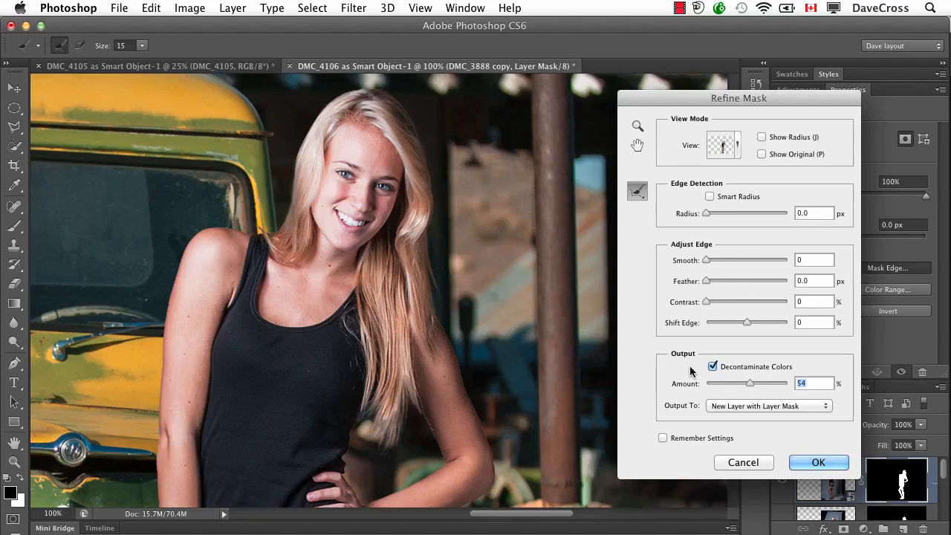
pyautogui.click(806, 465)
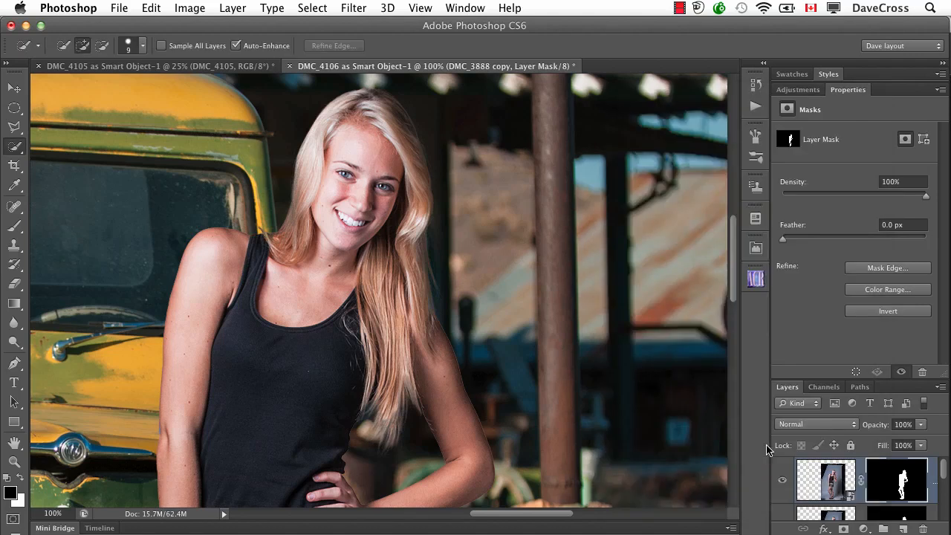
# Delete the DMC_3888 copy layer and make the original masked DMC_3888 layer visible again
pyautogui.click(817, 473)
pyautogui.click(781, 479)
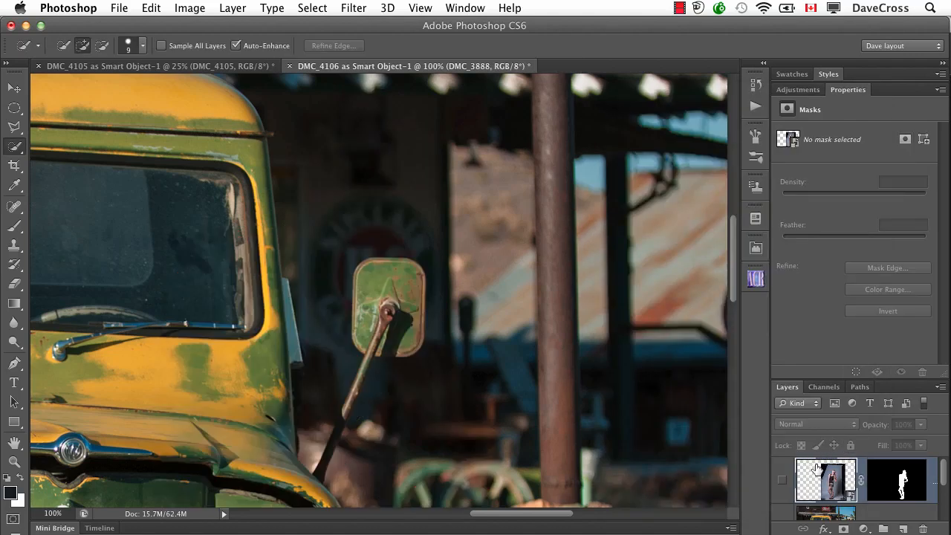
pyautogui.doubleClick(845, 91)
pyautogui.click(782, 199)
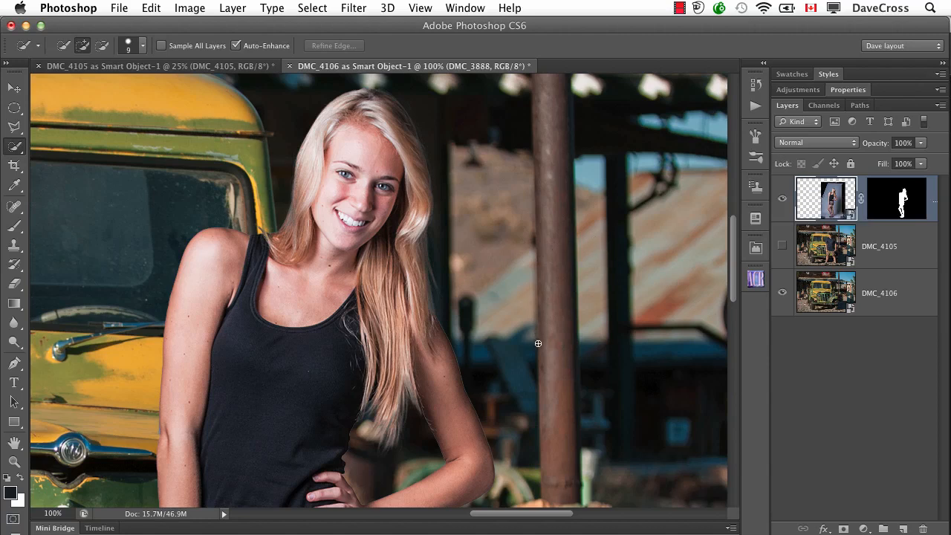
# Open the DMC_3888 smart object in Camera Raw and set Temperature to 6800, Contrast to +5 and Exposure to +0.35
pyautogui.doubleClick(839, 197)
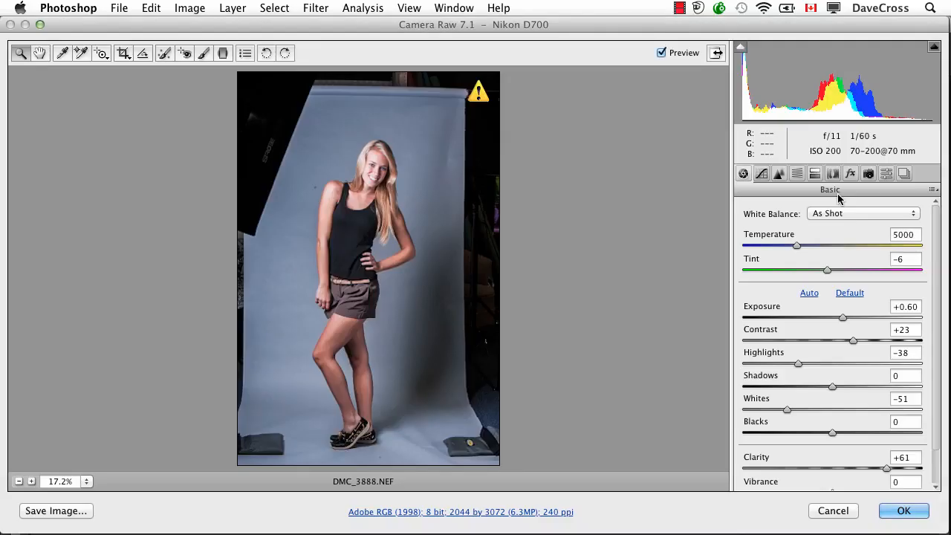
pyautogui.moveTo(797, 245); pyautogui.dragTo(832, 247)
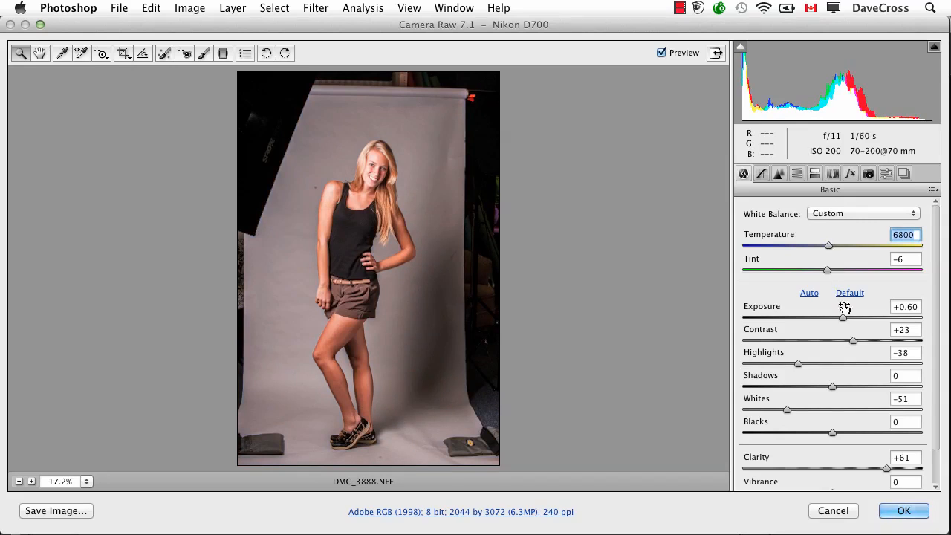
pyautogui.moveTo(854, 342); pyautogui.dragTo(838, 317)
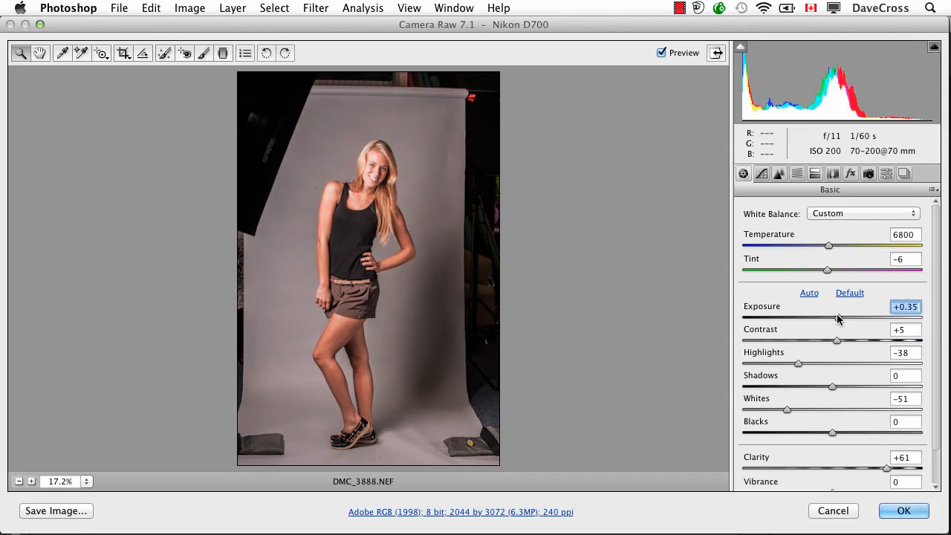
# Set Highlights to -18, Clarity to +3 and Vibrance to +8, and apply the Camera Raw adjustments to the smart object
pyautogui.moveTo(797, 363); pyautogui.dragTo(816, 364)
pyautogui.moveTo(886, 469); pyautogui.dragTo(839, 468)
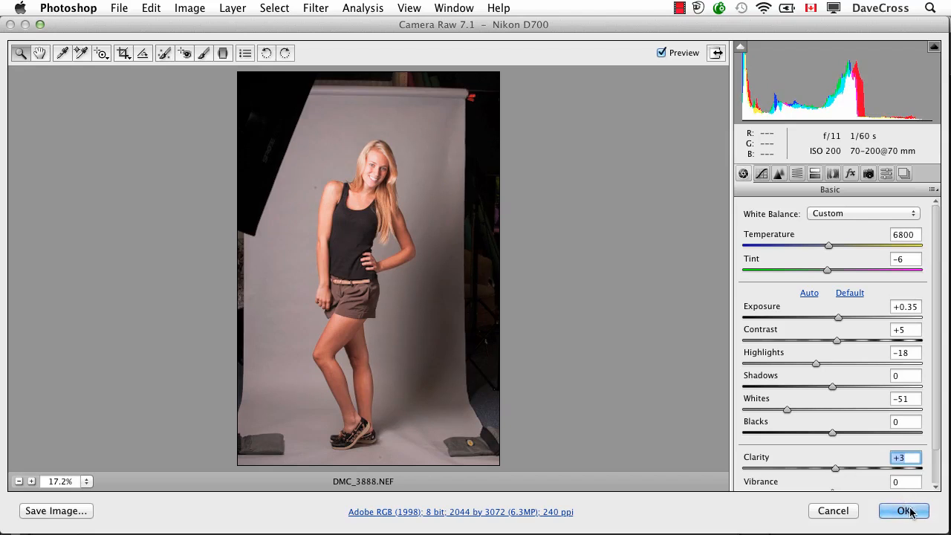
pyautogui.scroll(-1, 853, 480)
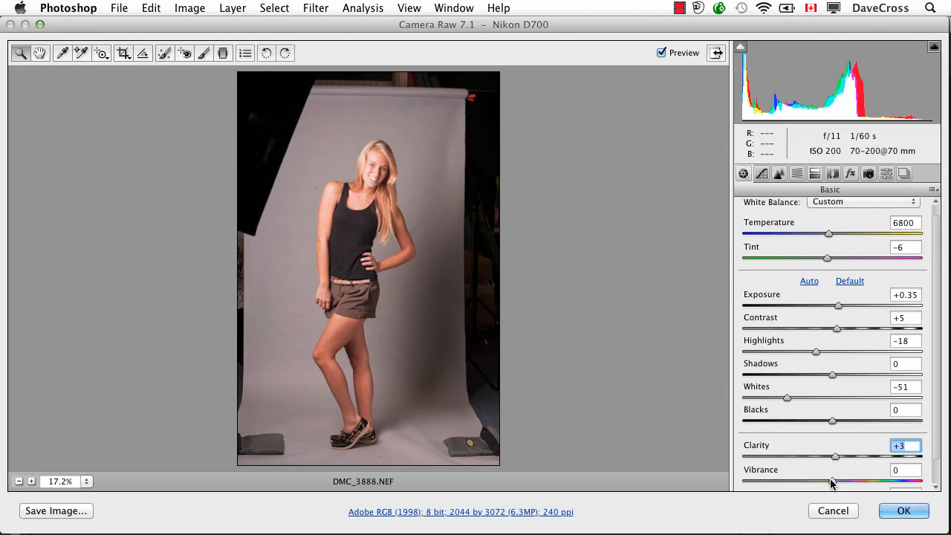
pyautogui.moveTo(832, 483); pyautogui.dragTo(838, 484)
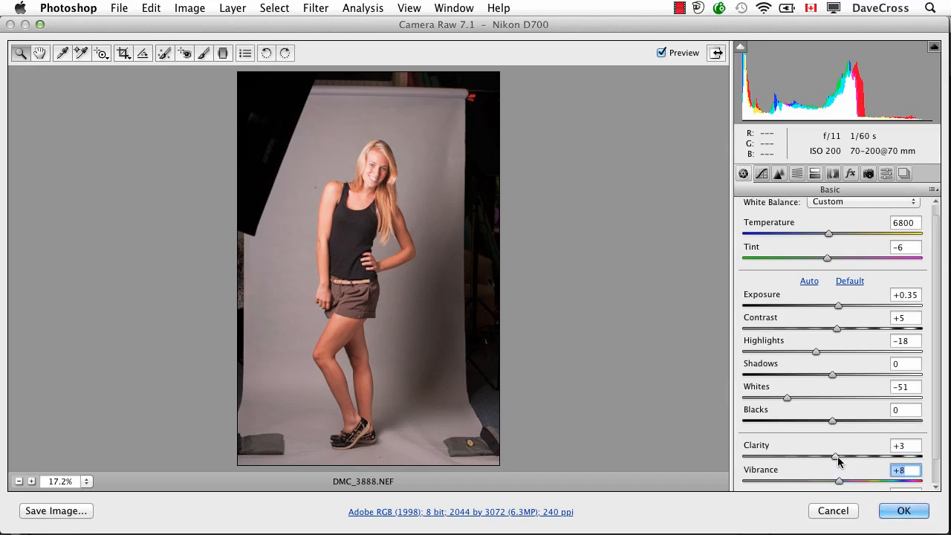
pyautogui.click(899, 511)
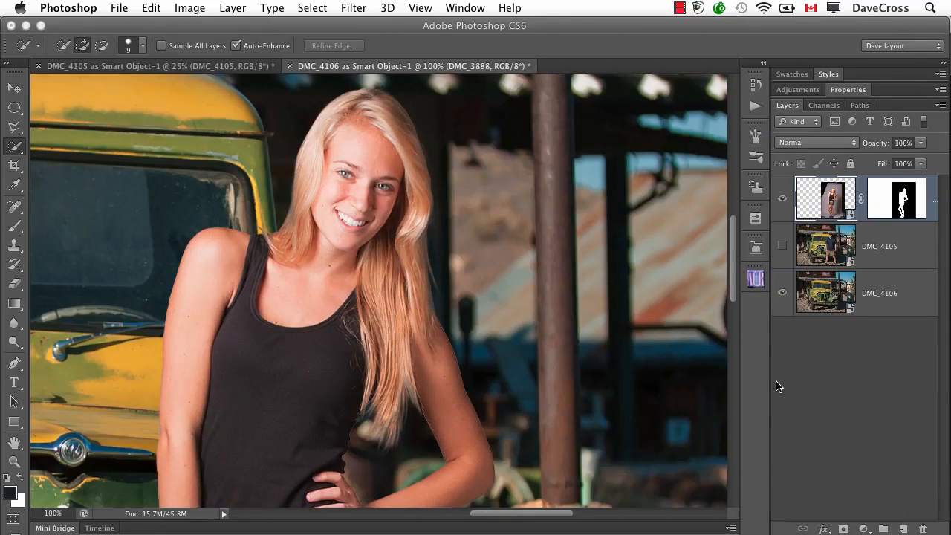
# Nudge the masked woman slightly down and to the right in front of the truck's bumper
pyautogui.press('super+0')
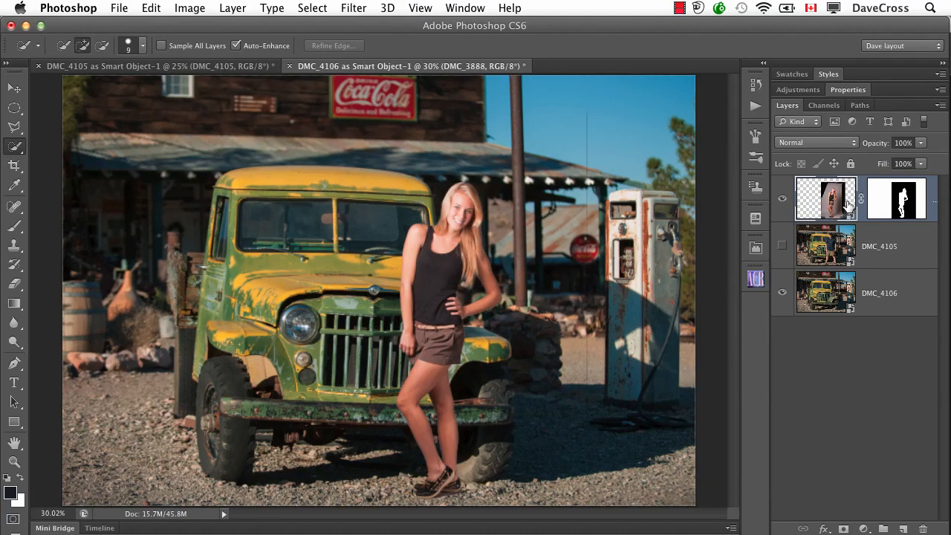
pyautogui.press('v')
pyautogui.press('Down')
pyautogui.press('Down')
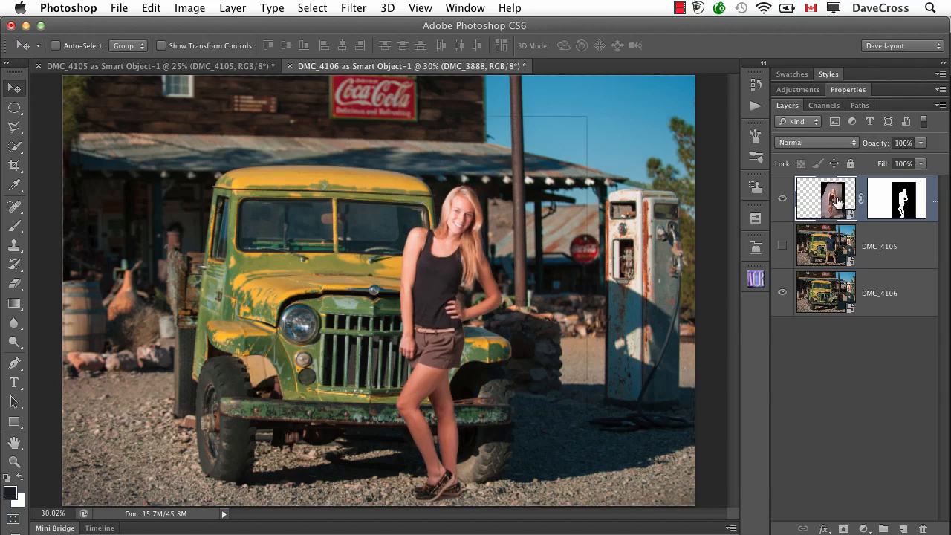
pyautogui.press('Down')
pyautogui.press('Down')
pyautogui.press('Down')
pyautogui.press('Down')
pyautogui.press('Down')
pyautogui.press('Down')
pyautogui.press('Down')
pyautogui.press('Down')
pyautogui.press('Right')
pyautogui.press('Right')
pyautogui.press('Right')
pyautogui.press('Right')
pyautogui.press('Right')
pyautogui.press('Right')
pyautogui.press('Right')
pyautogui.press('Right')
pyautogui.press('Right')
pyautogui.press('Right')
pyautogui.press('Right')
pyautogui.press('Right')
pyautogui.press('Right')
pyautogui.press('Right')
pyautogui.press('Right')
pyautogui.press('Right')
pyautogui.press('Right')
pyautogui.press('Right')
pyautogui.press('Right')
pyautogui.press('Right')
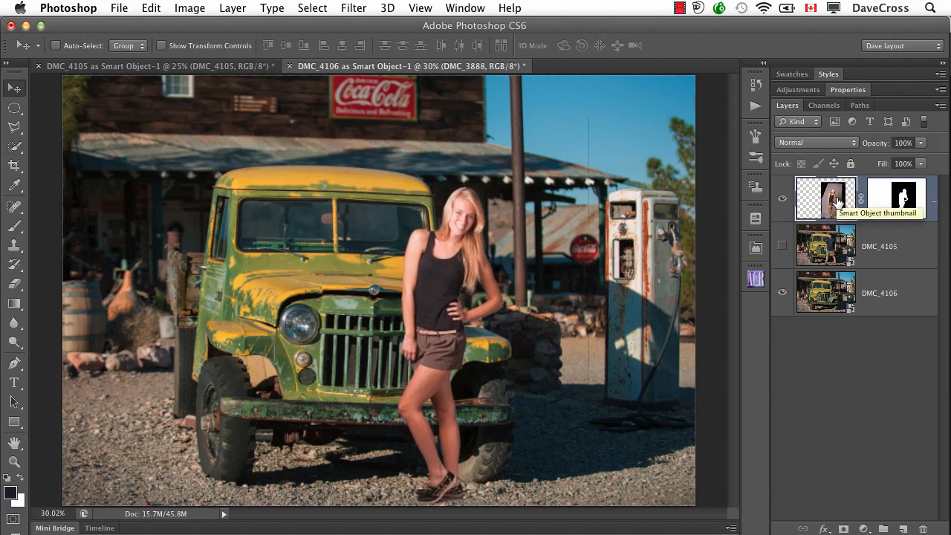
pyautogui.press('Right')
pyautogui.press('Right')
pyautogui.press('Right')
pyautogui.press('Right')
pyautogui.press('Right')
pyautogui.press('Right')
pyautogui.press('Right')
pyautogui.press('Right')
pyautogui.press('Right')
pyautogui.press('Right')
pyautogui.press('Right')
pyautogui.press('Right')
pyautogui.press('Right')
pyautogui.press('Right')
pyautogui.press('Right')
pyautogui.press('Right')
pyautogui.press('Right')
pyautogui.press('Right')
pyautogui.press('Right')
pyautogui.press('Right')
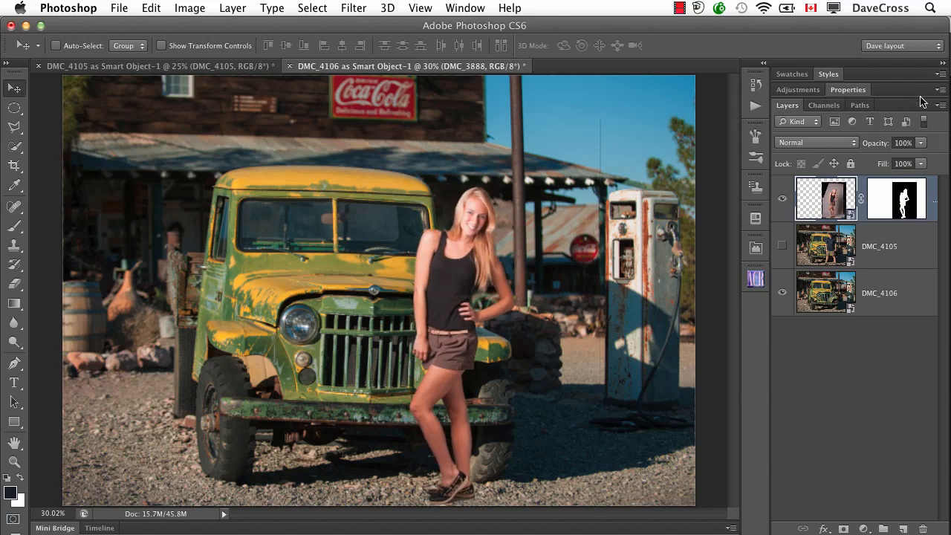
# Fill a tall rectangle around the gas pump with black on the DMC_3888 layer mask to hide the faint vertical edge line
pyautogui.press('super+1')
pyautogui.moveTo(665, 173); pyautogui.dragTo(268, 236)
pyautogui.moveTo(661, 164); pyautogui.dragTo(477, 320)
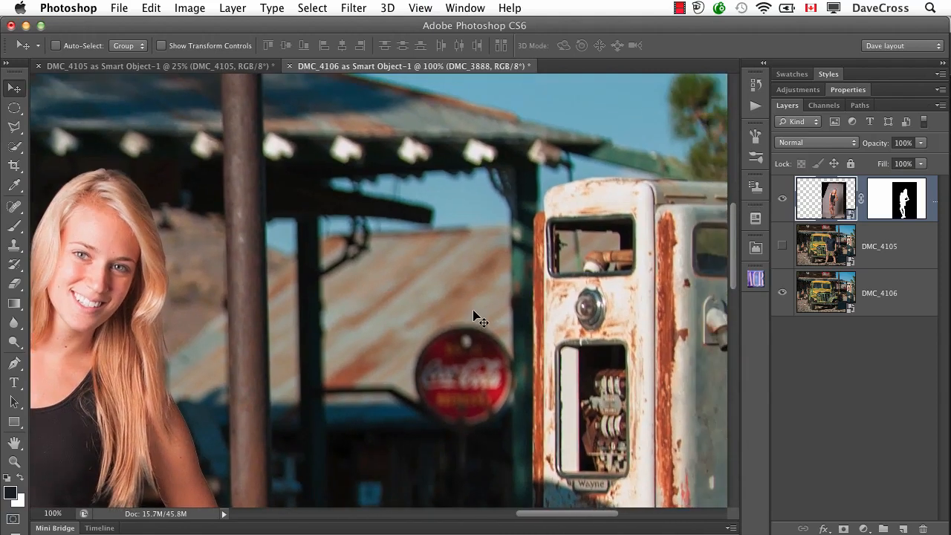
pyautogui.press('super+0')
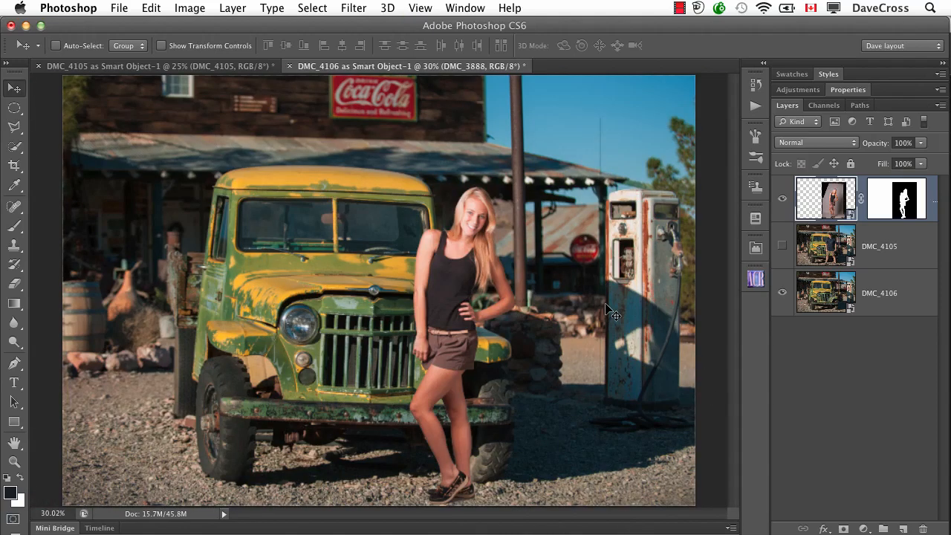
pyautogui.press('super+1')
pyautogui.moveTo(616, 303); pyautogui.dragTo(423, 394)
pyautogui.press('super+0')
pyautogui.click(896, 198)
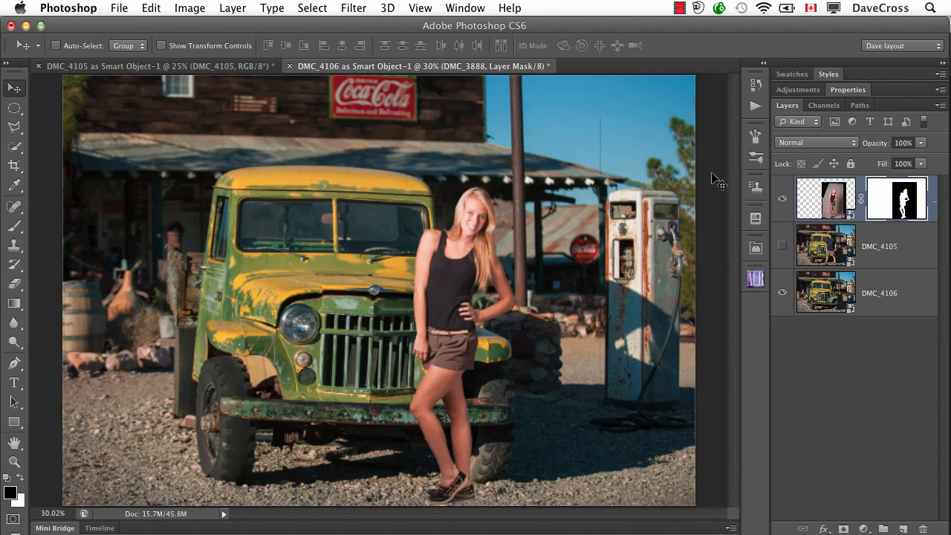
pyautogui.press('m')
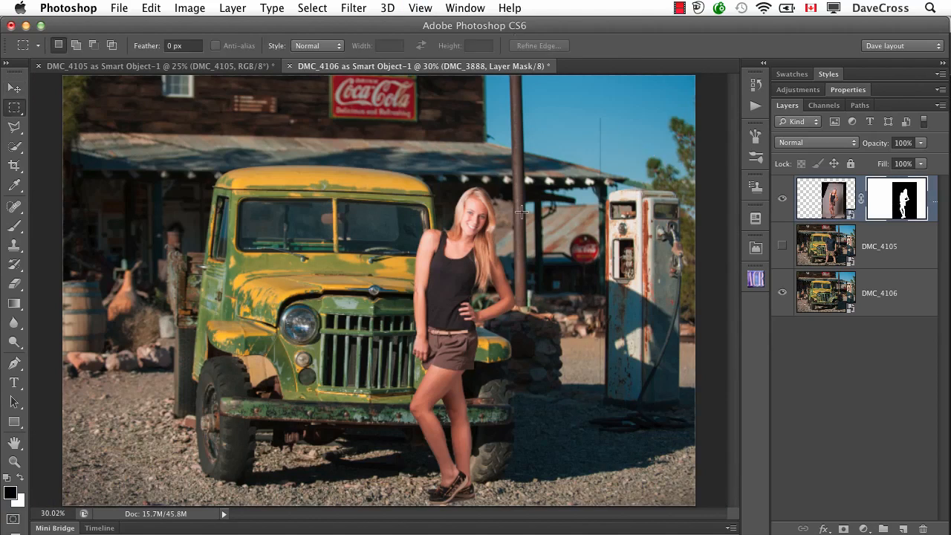
pyautogui.moveTo(574, 107); pyautogui.dragTo(684, 509)
pyautogui.hotkey('alt', 'BackSpace')
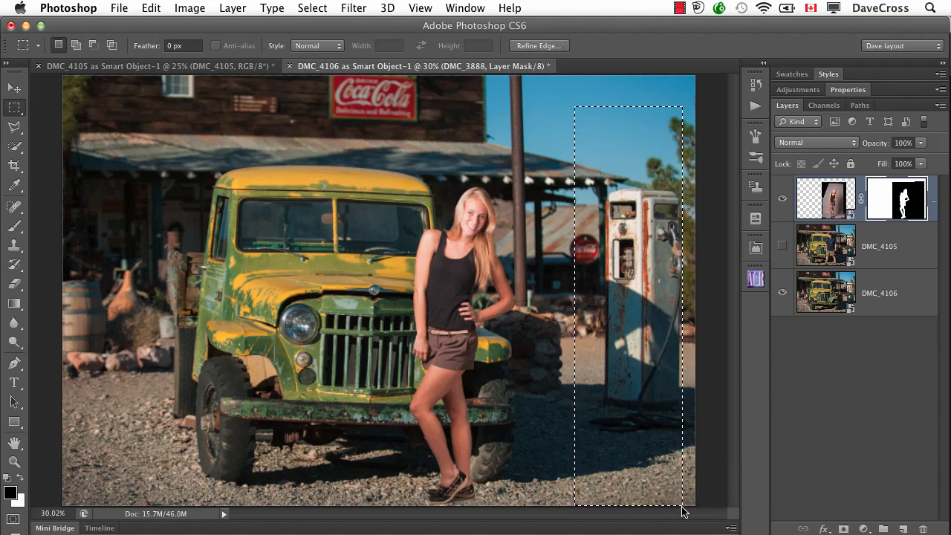
pyautogui.press('super+d')
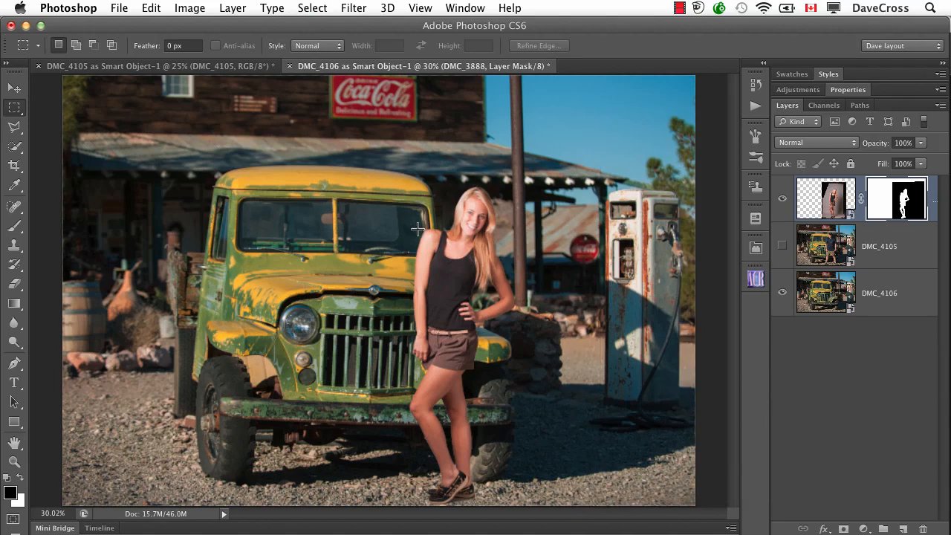
# Black out a wide rectangle above the woman's head on the layer mask to hide the faint horizontal edge line
pyautogui.moveTo(386, 174); pyautogui.dragTo(694, 92)
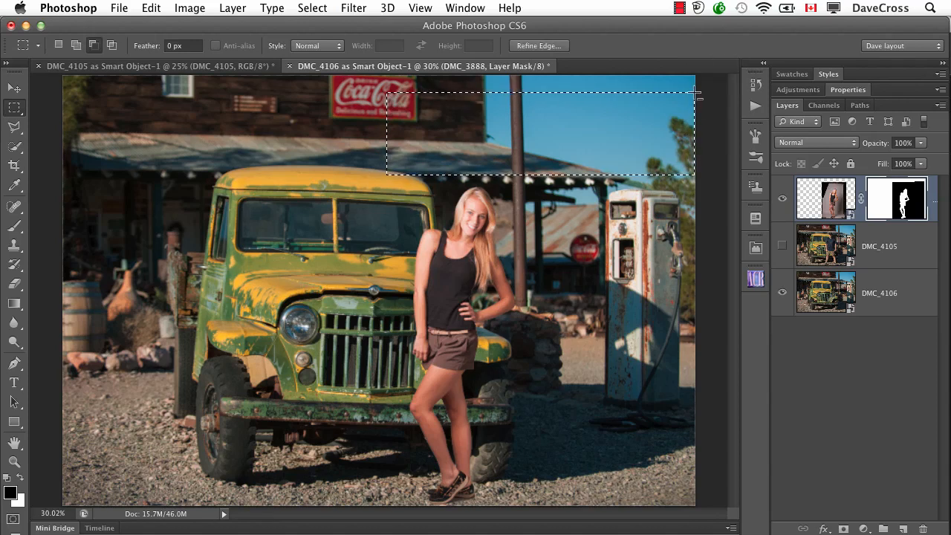
pyautogui.hotkey('alt', 'BackSpace')
pyautogui.press('super+d')
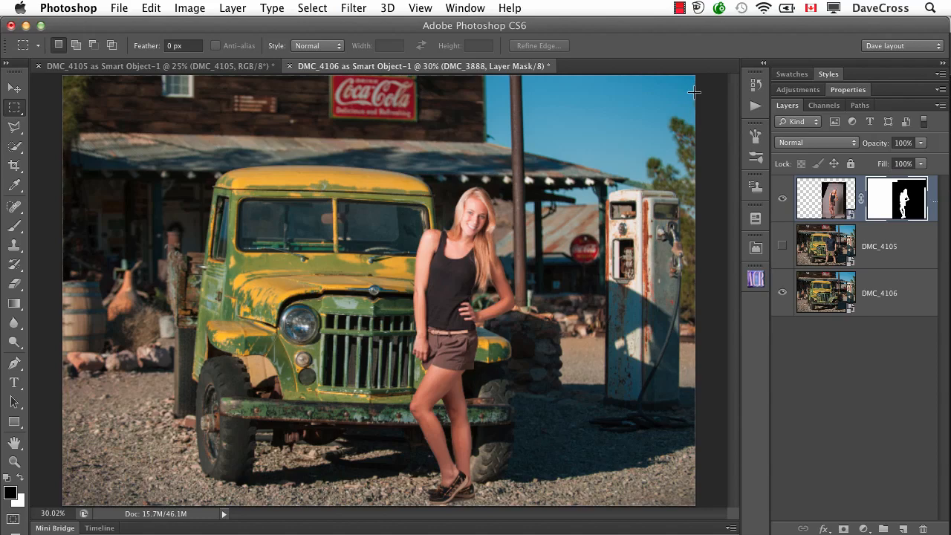
# Select the studio shadow beneath the shoes on the DMC_3888 image with Quick Selection, trimming the outline with the Polygonal Lasso
pyautogui.moveTo(466, 496); pyautogui.dragTo(546, 494)
pyautogui.scroll(-5, 492, 482)
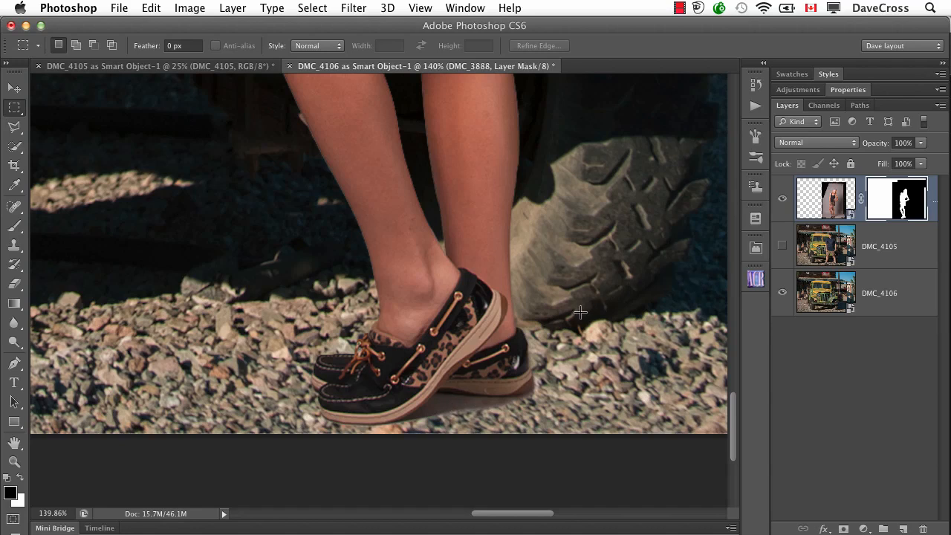
pyautogui.press('w')
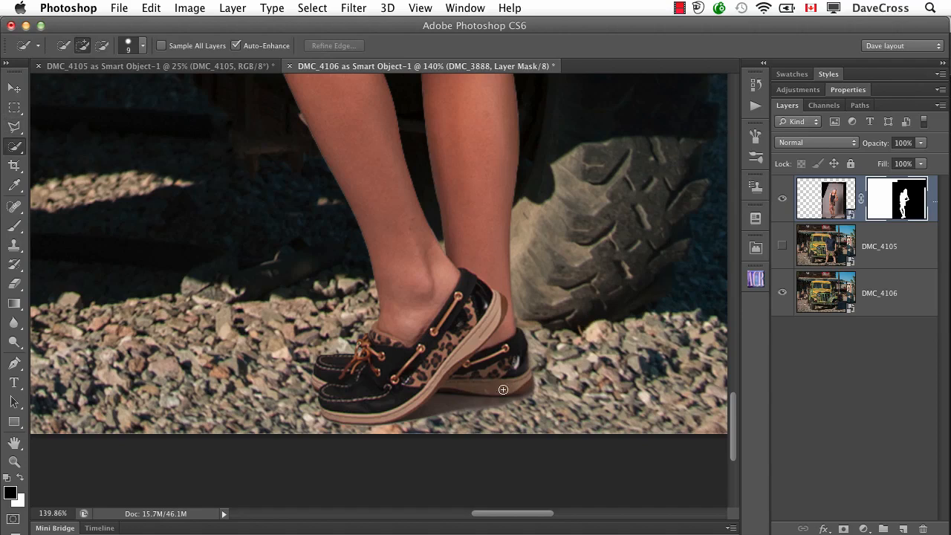
pyautogui.click(834, 194)
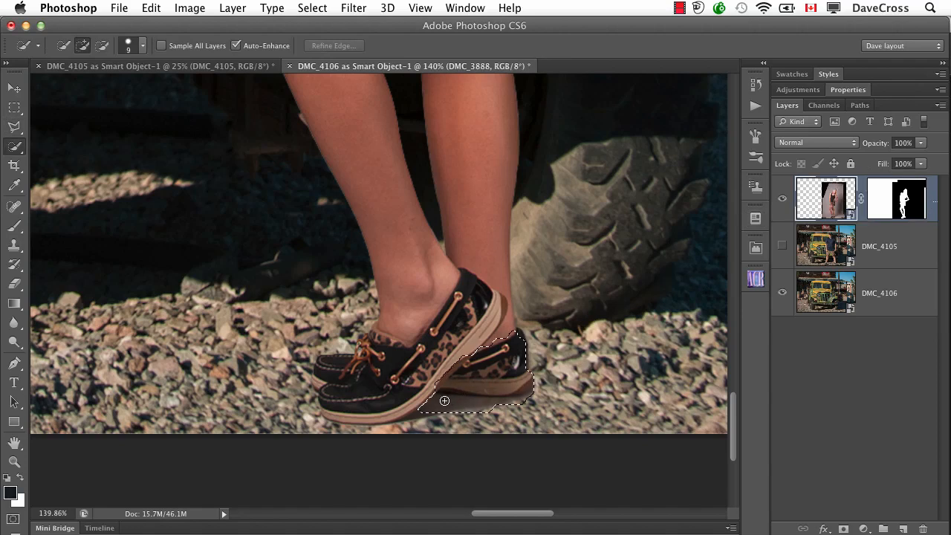
pyautogui.moveTo(443, 399)
pyautogui.mouseDown()
pyautogui.moveTo(529, 385)
pyautogui.moveTo(446, 375)
pyautogui.moveTo(519, 361)
pyautogui.moveTo(524, 339)
pyautogui.moveTo(528, 363)
pyautogui.mouseUp()
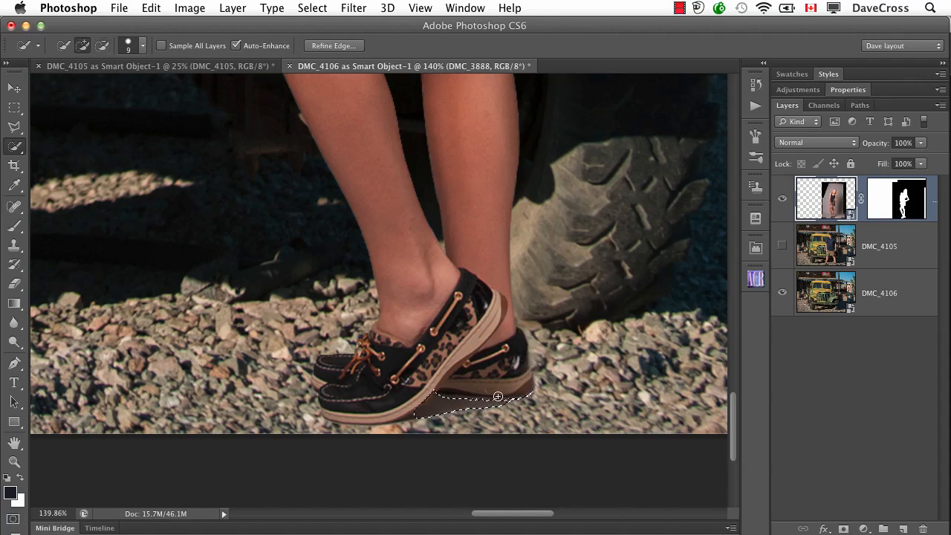
pyautogui.press('l')
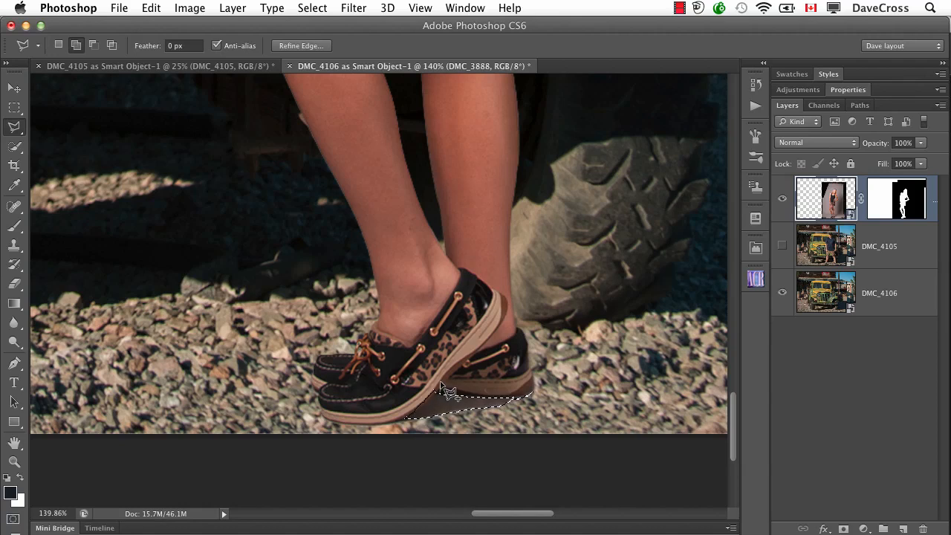
pyautogui.press('shift')
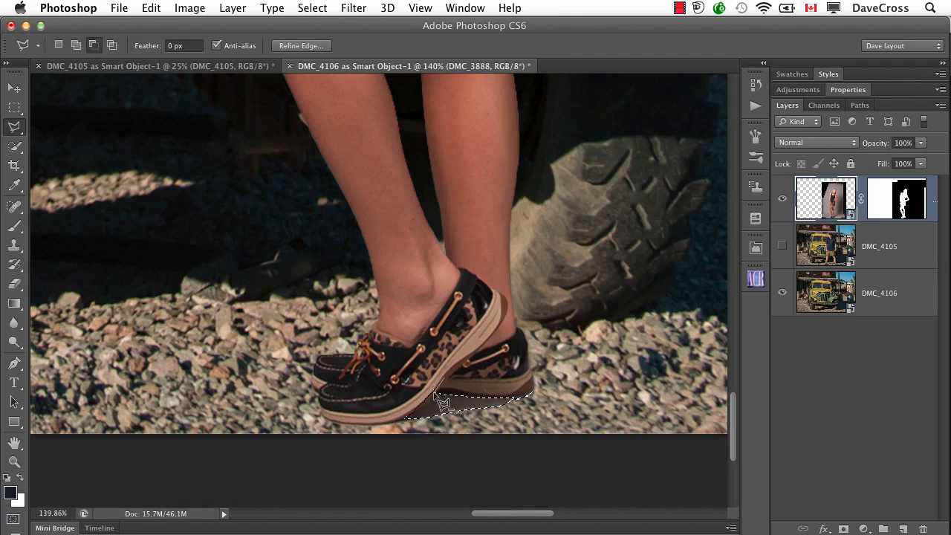
pyautogui.doubleClick(401, 422)
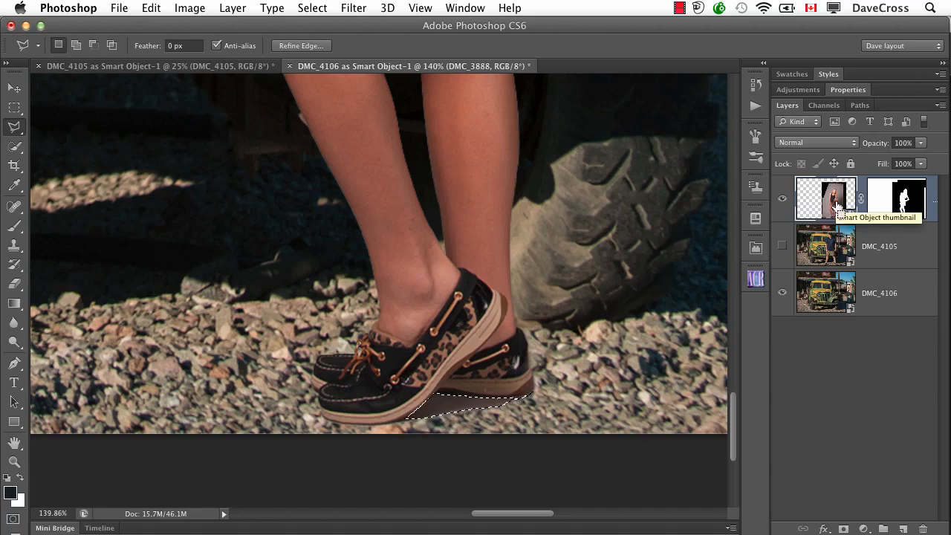
# Copy the selected shoe shadow to a new layer and check it with the woman's layer temporarily hidden
pyautogui.press('super+j')
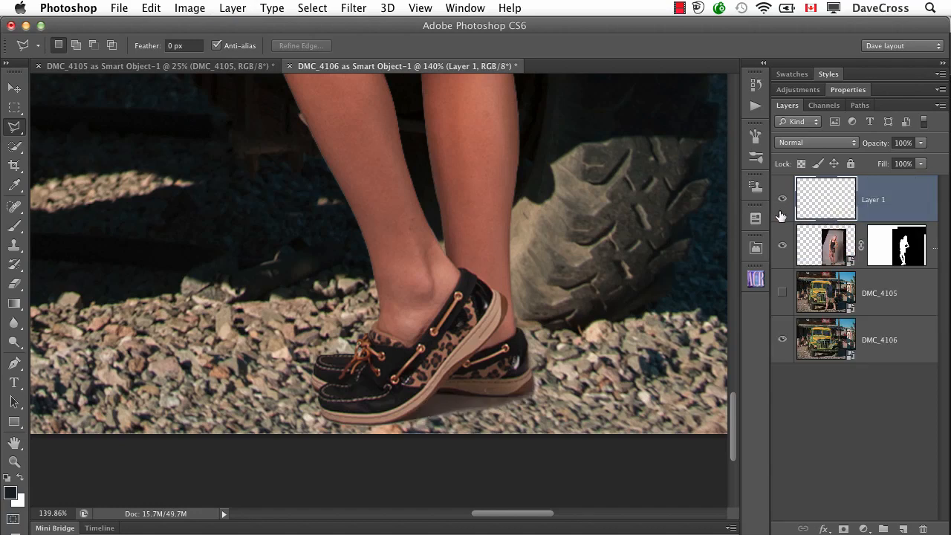
pyautogui.click(782, 243)
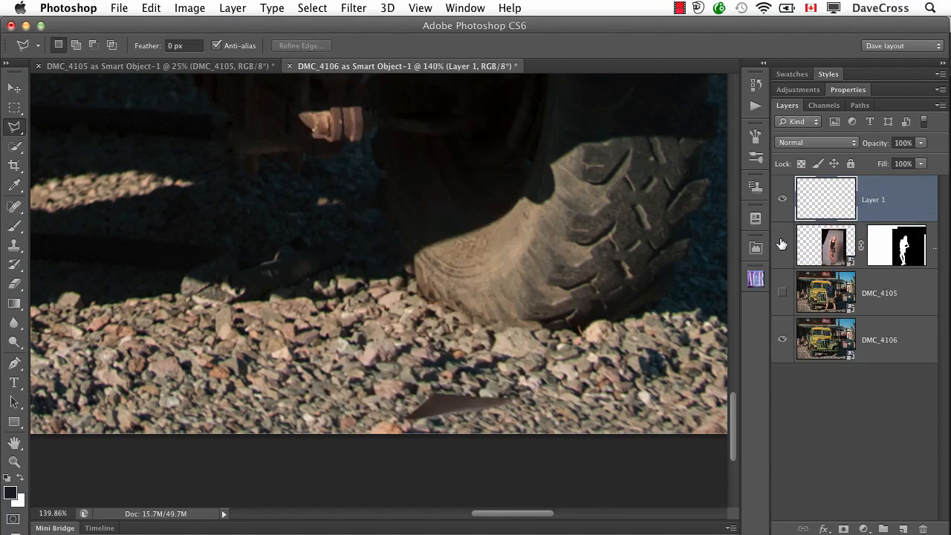
pyautogui.click(781, 244)
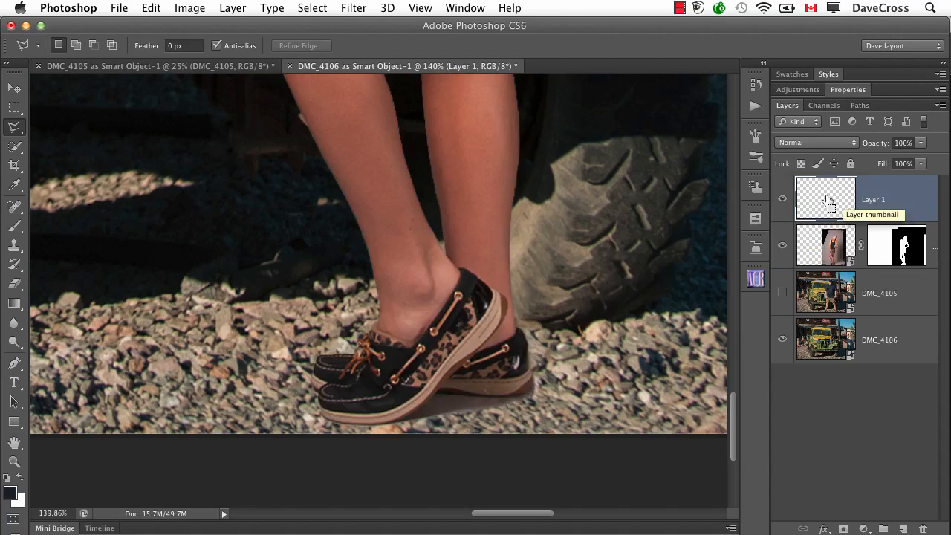
# Load the shadow layer's outline as a selection, fill it with black on the DMC_3888 mask, hide Layer 1, and deselect
pyautogui.keyDown('super'); pyautogui.click(827, 199); pyautogui.keyUp('super')
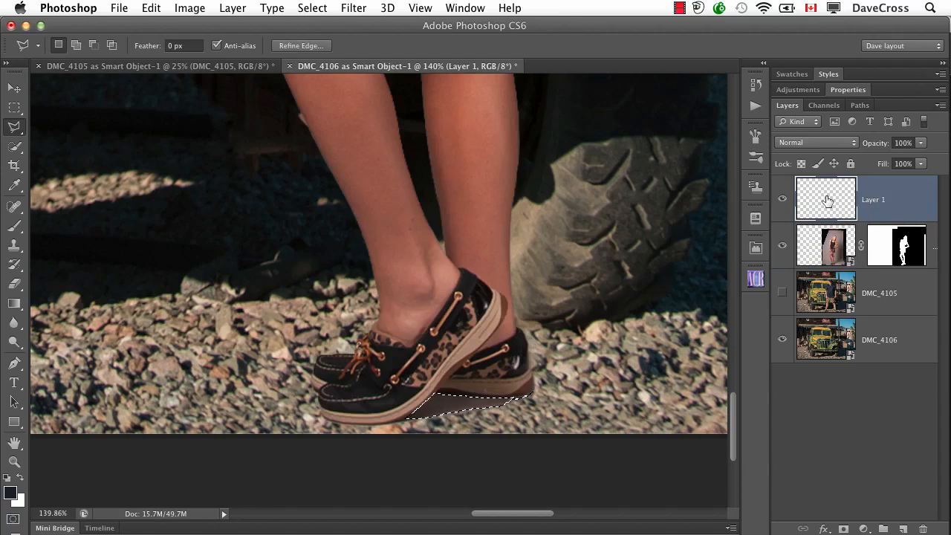
pyautogui.click(902, 247)
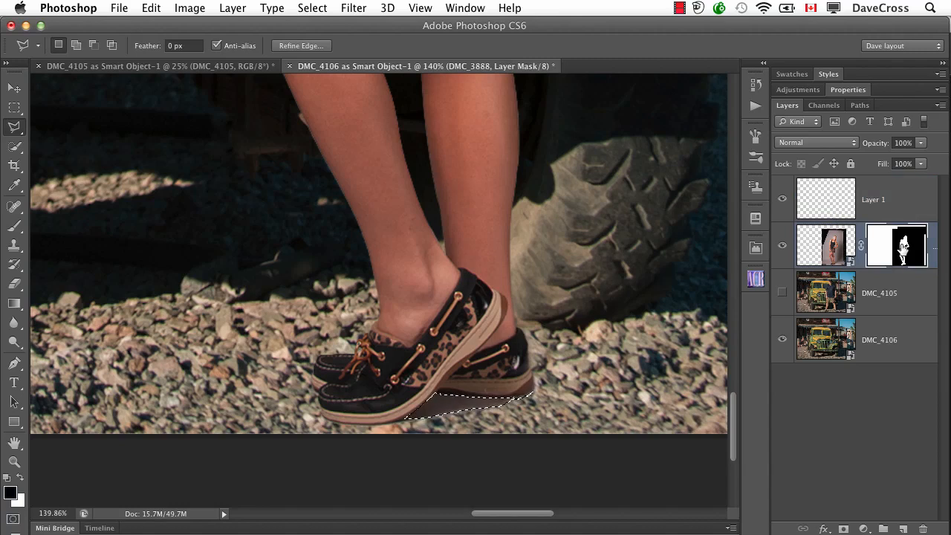
pyautogui.click(781, 201)
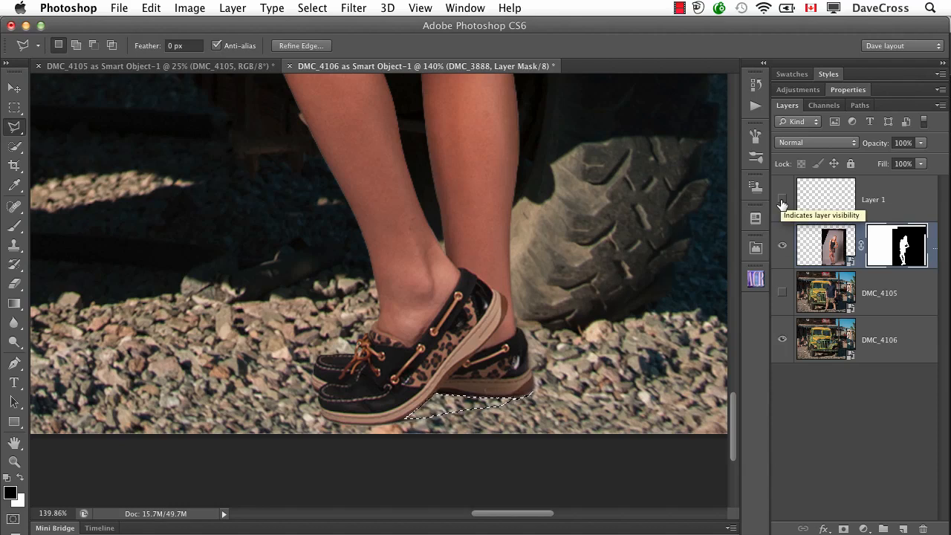
pyautogui.press('super+d')
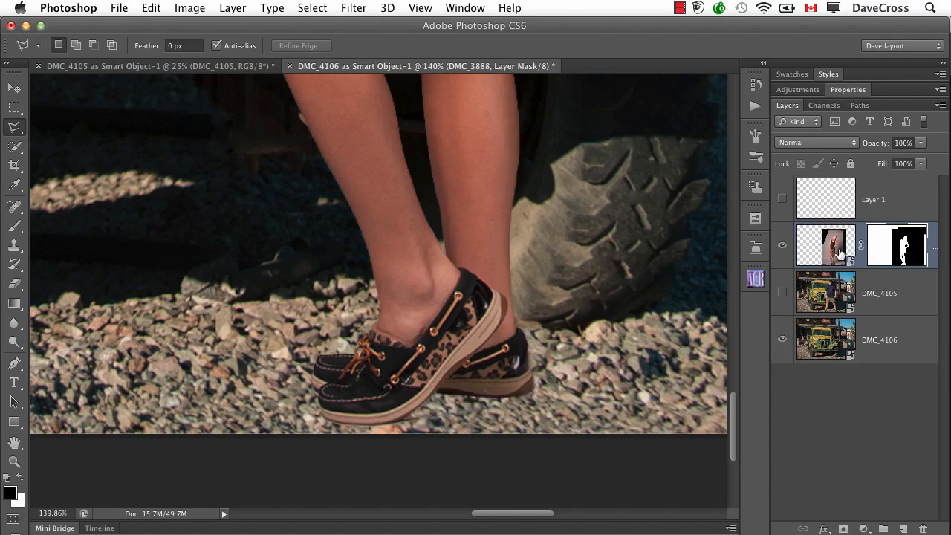
# Show Layer 1, set it to Multiply at 85% opacity, and recolour its shoe shadow with a dark tone sampled using the Eyedropper
pyautogui.click(782, 199)
pyautogui.click(804, 206)
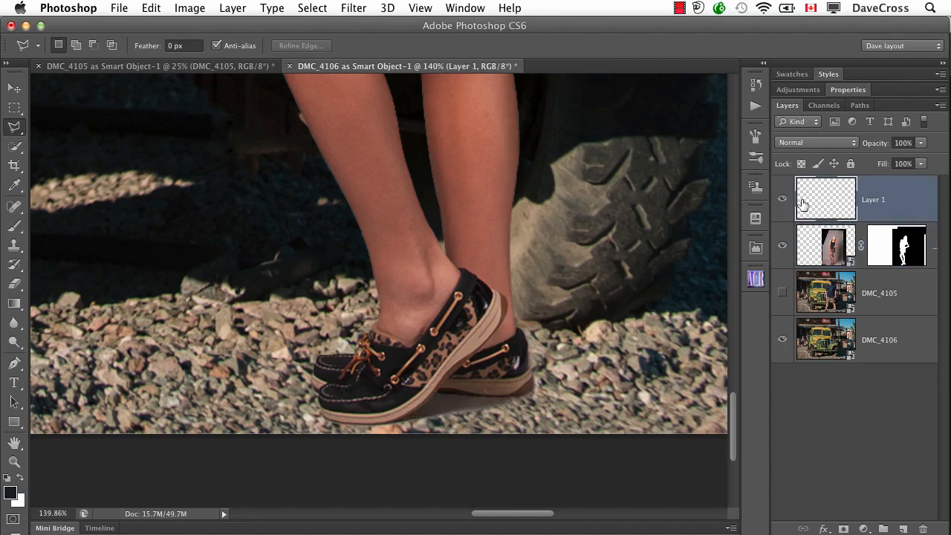
pyautogui.click(819, 145)
pyautogui.click(814, 175)
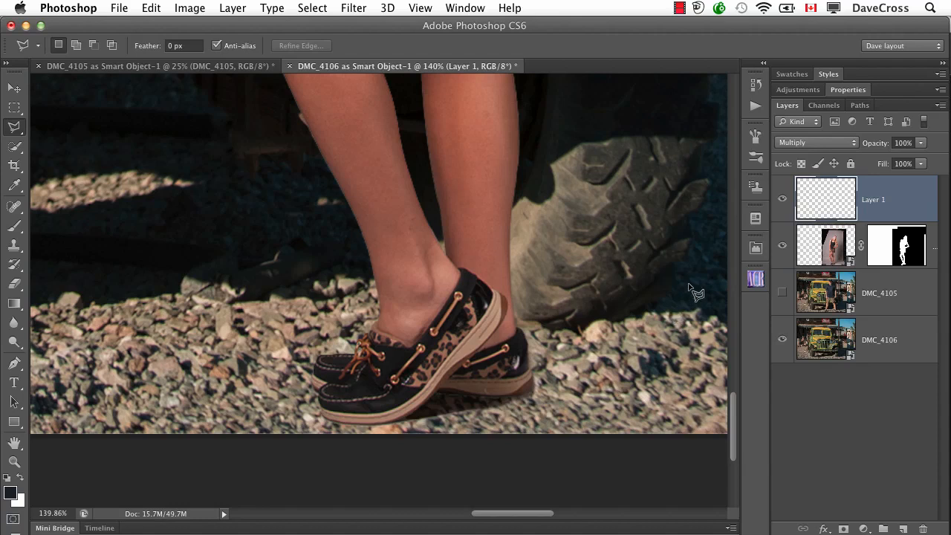
pyautogui.press('i')
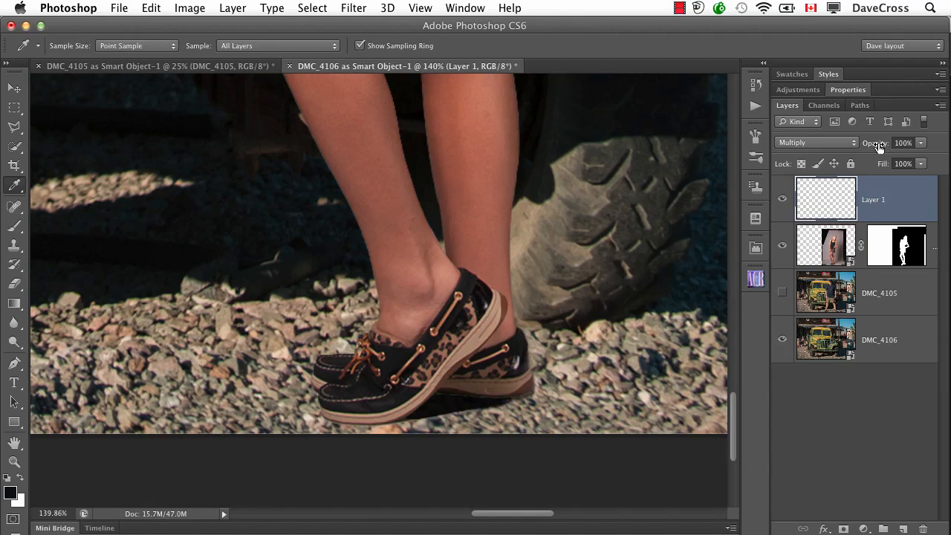
pyautogui.moveTo(879, 147); pyautogui.dragTo(867, 148)
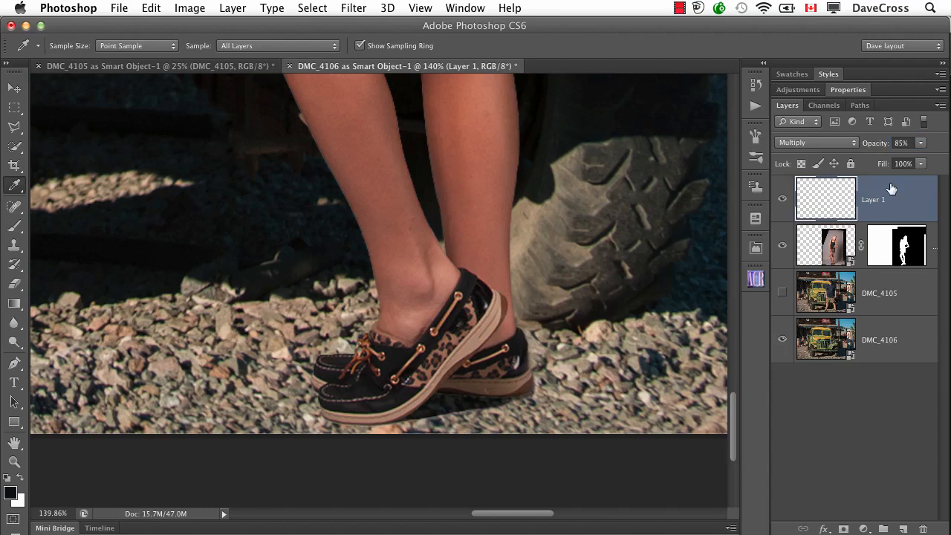
# Move Layer 1 directly beneath the woman's DMC_3888 layer and check the shadow in the whole image and at 100%
pyautogui.moveTo(892, 191); pyautogui.dragTo(872, 265)
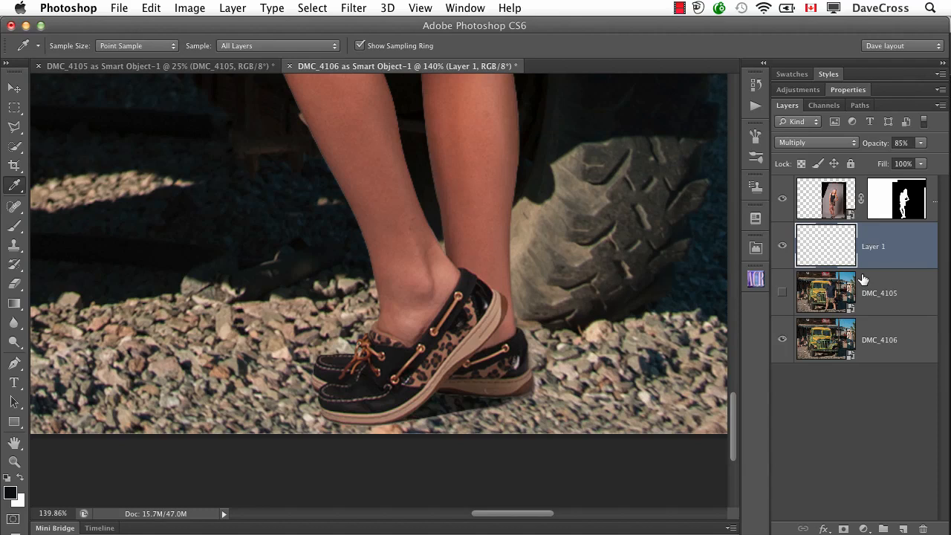
pyautogui.press('super+0')
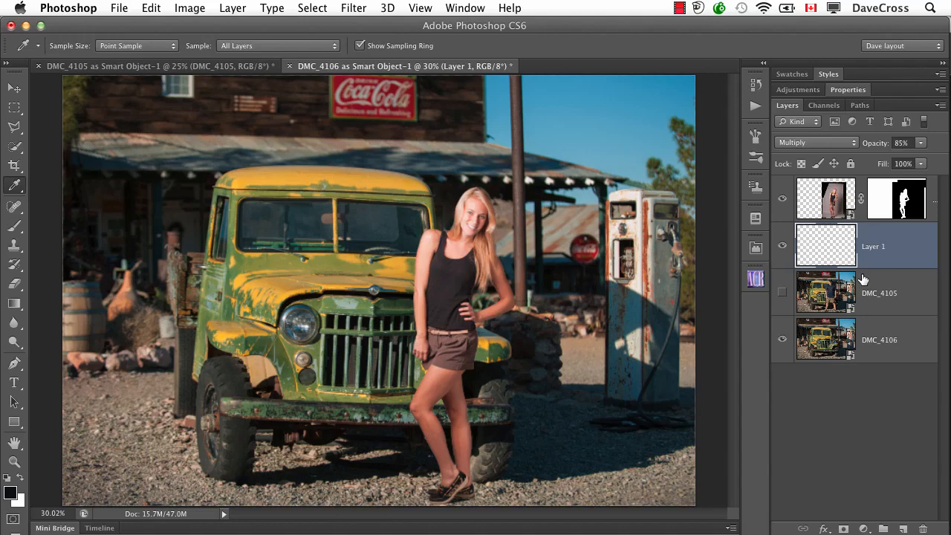
pyautogui.press('super+1')
pyautogui.scroll(-3, 617, 327)
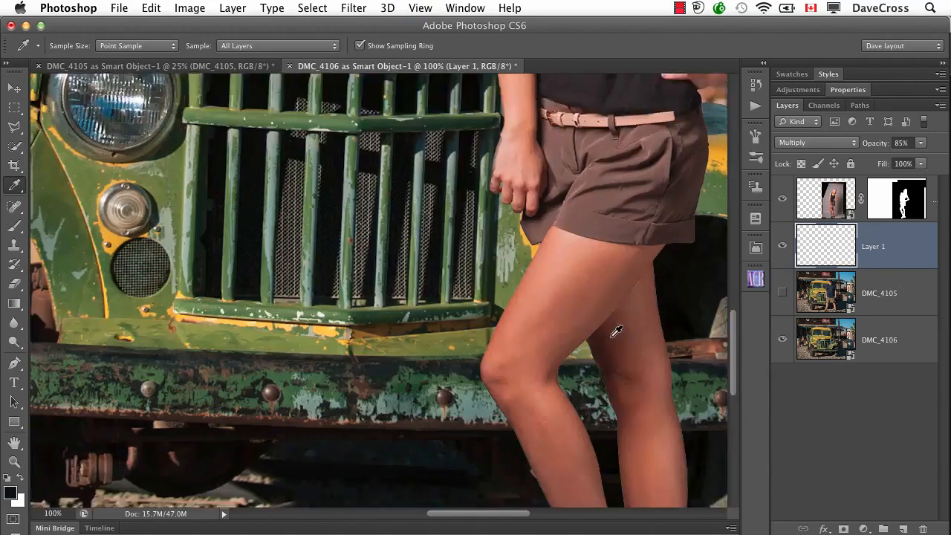
pyautogui.scroll(-5, 617, 331)
pyautogui.hscroll(3, 617, 331)
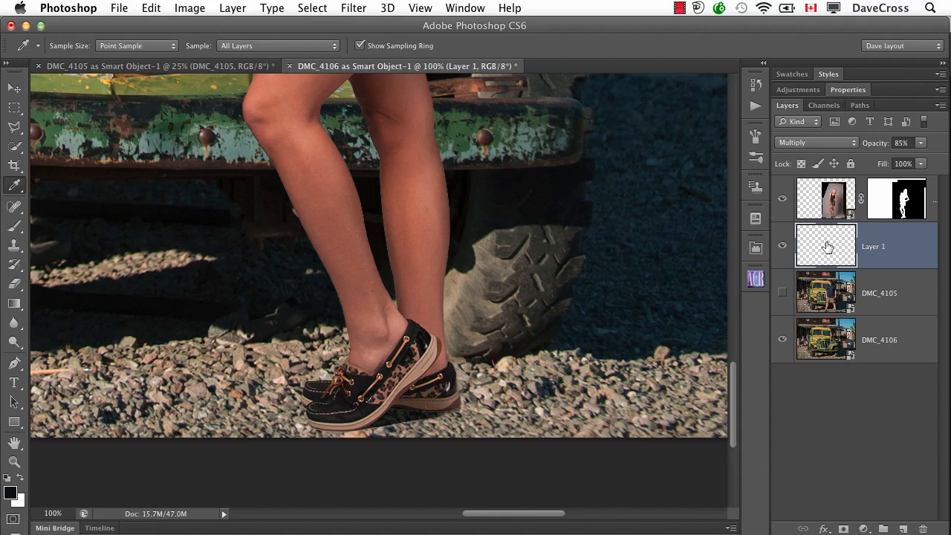
pyautogui.click(153, 8)
pyautogui.click(186, 252)
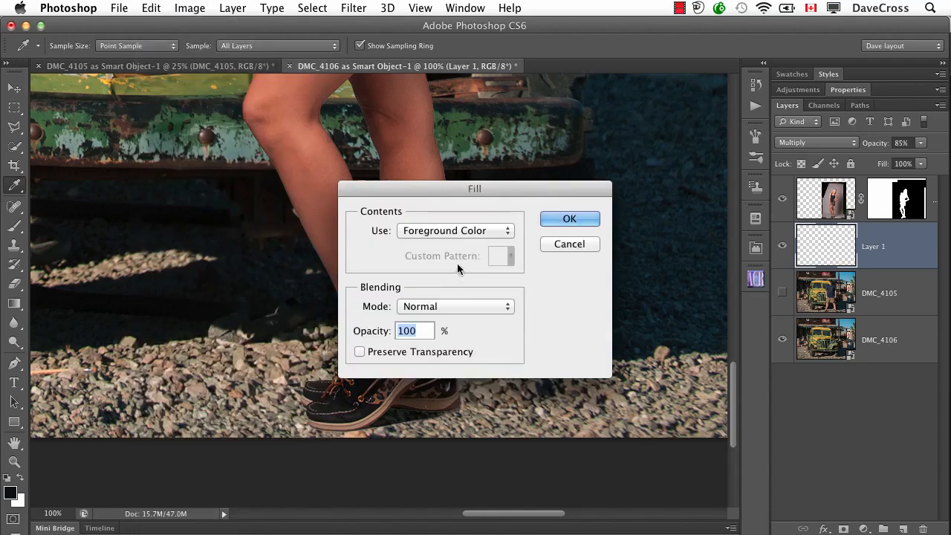
pyautogui.click(361, 352)
pyautogui.click(554, 241)
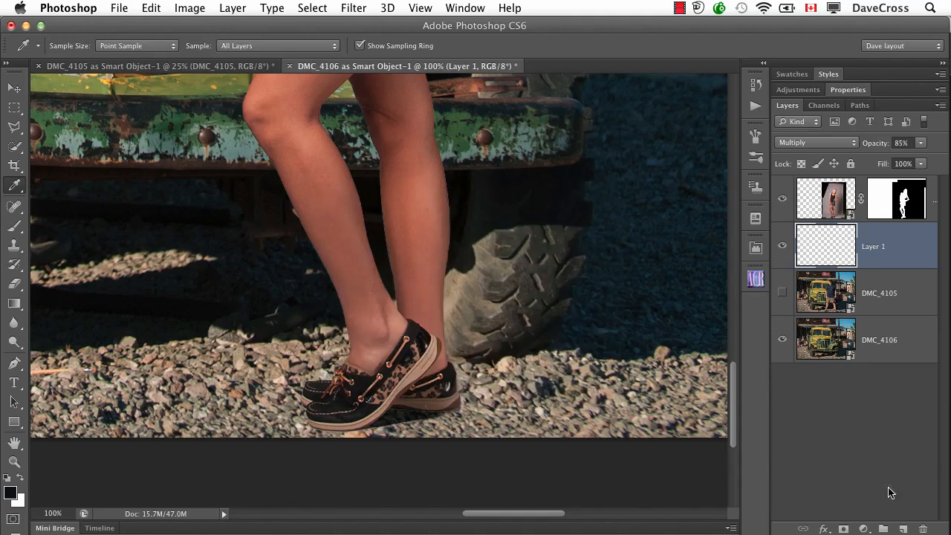
# Add a layer above Layer 1, show DMC_4105 as reference, and outline the man's foot shadow on the gravel with the Polygonal Lasso
pyautogui.click(903, 528)
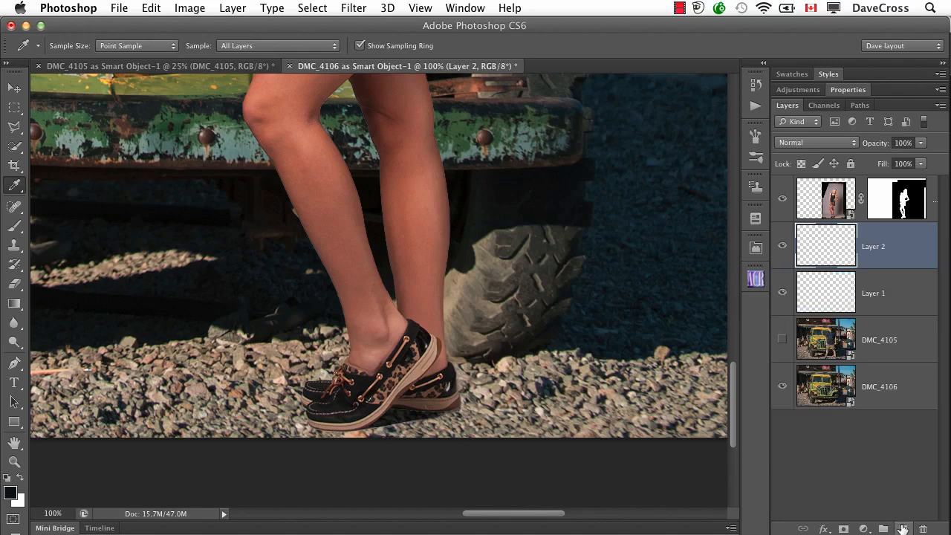
pyautogui.click(782, 345)
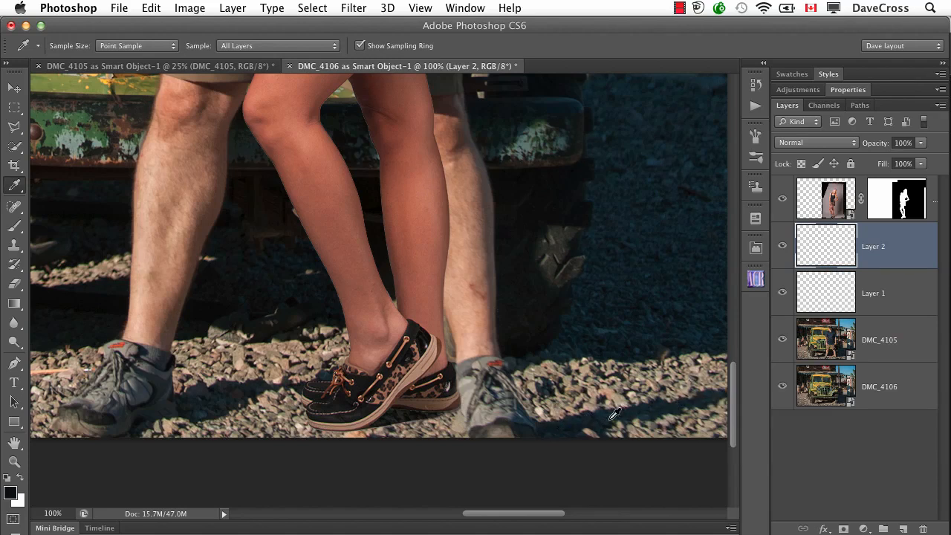
pyautogui.press('l')
pyautogui.click(542, 421)
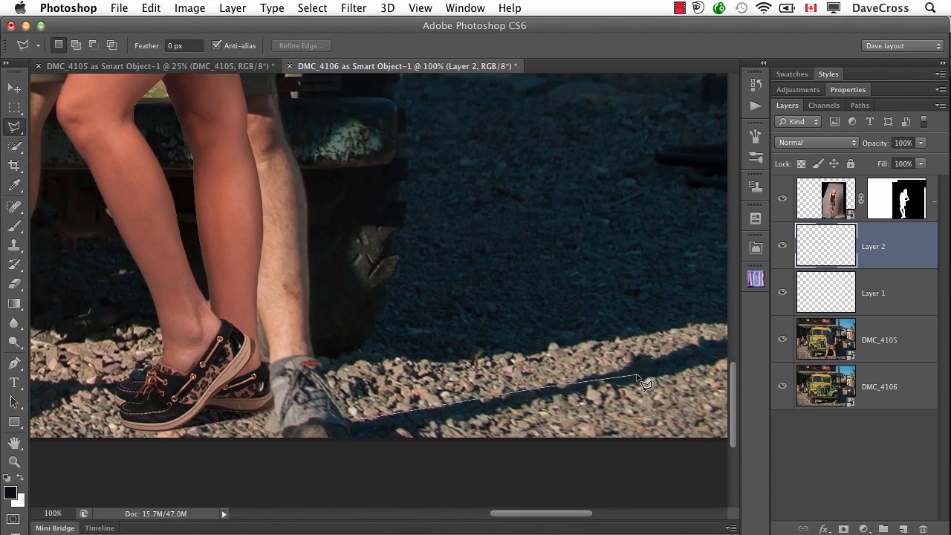
pyautogui.click(717, 342)
pyautogui.click(717, 364)
pyautogui.doubleClick(344, 442)
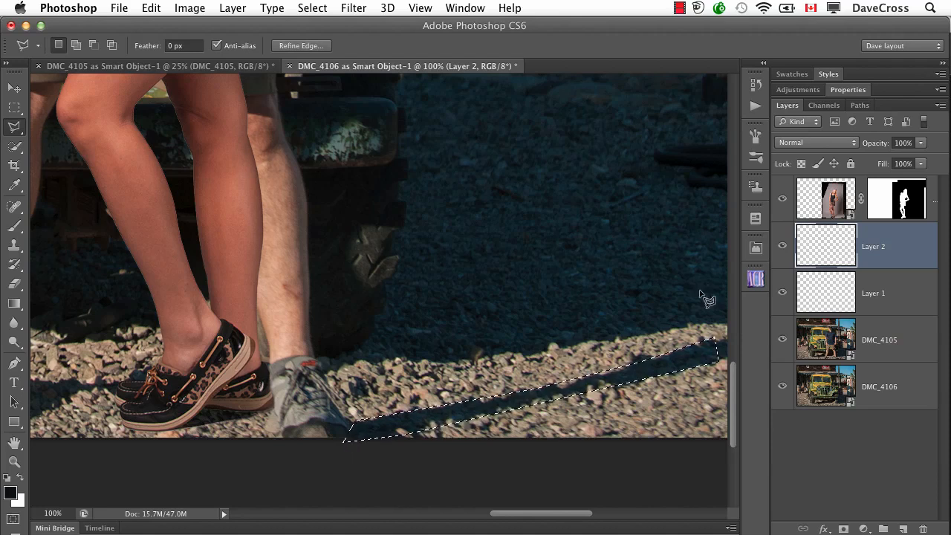
# Hide DMC_4105, reposition the selection outline at the woman's rear heel, fill it with the dark foreground colour on Layer 2, and deselect
pyautogui.click(781, 344)
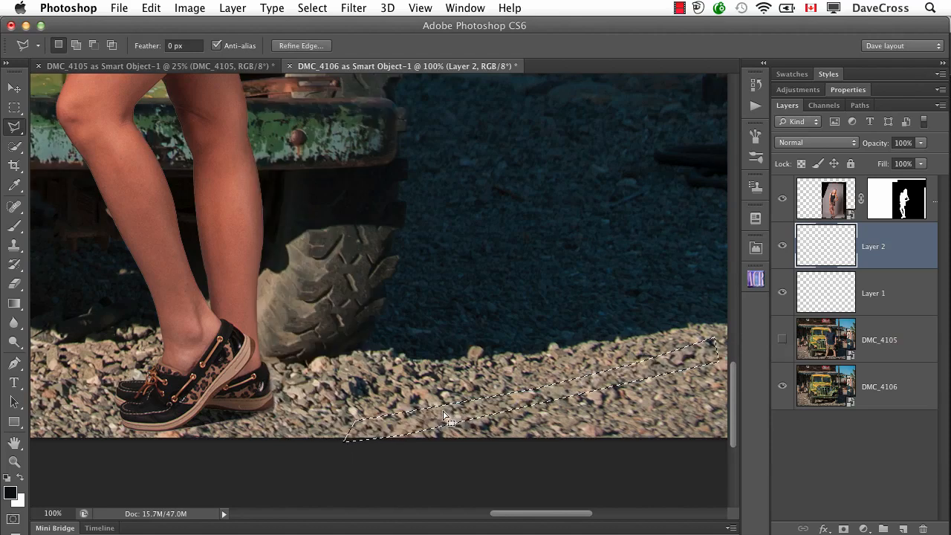
pyautogui.moveTo(439, 421)
pyautogui.mouseDown()
pyautogui.moveTo(376, 420)
pyautogui.moveTo(374, 399)
pyautogui.moveTo(356, 391)
pyautogui.mouseUp()
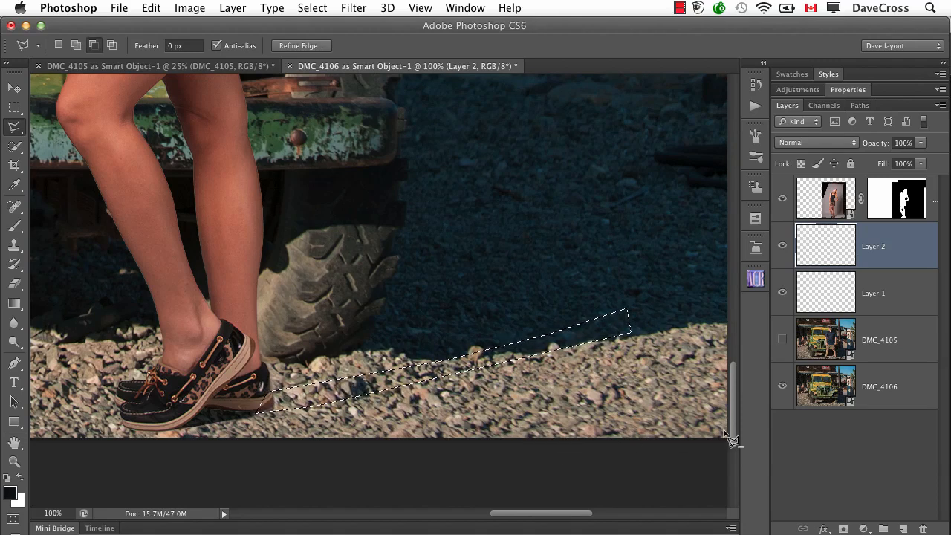
pyautogui.hotkey('alt', 'BackSpace')
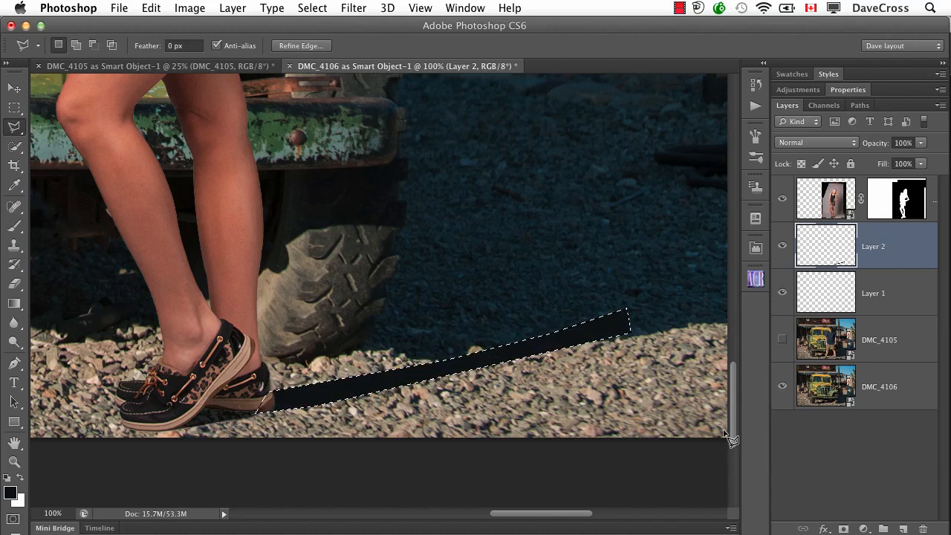
pyautogui.press('super+d')
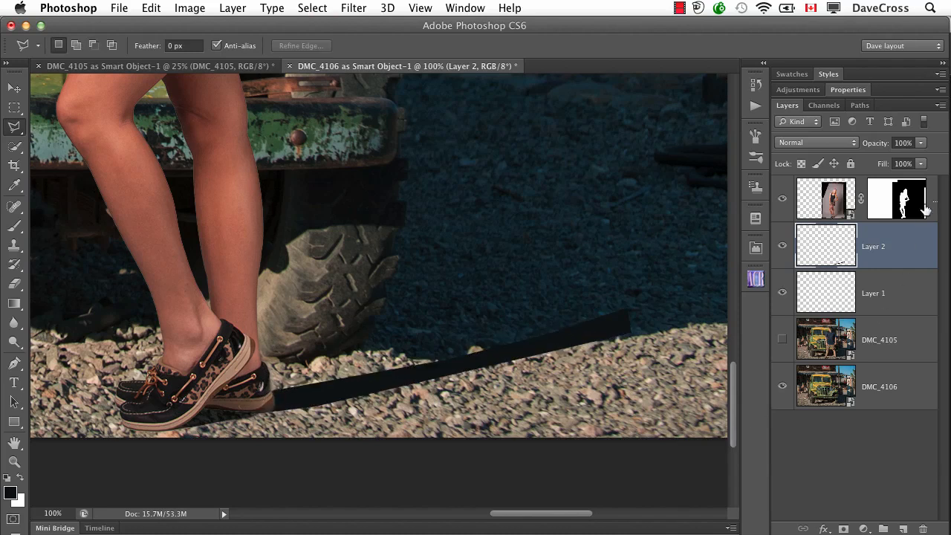
# Set Layer 2 to the Multiply blend mode and lower its opacity to 83%
pyautogui.click(817, 142)
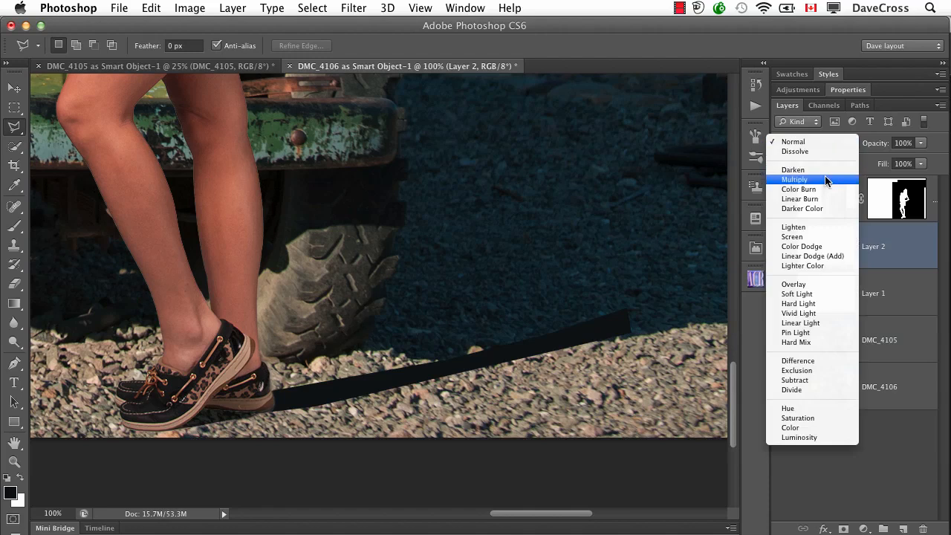
pyautogui.press('Escape')
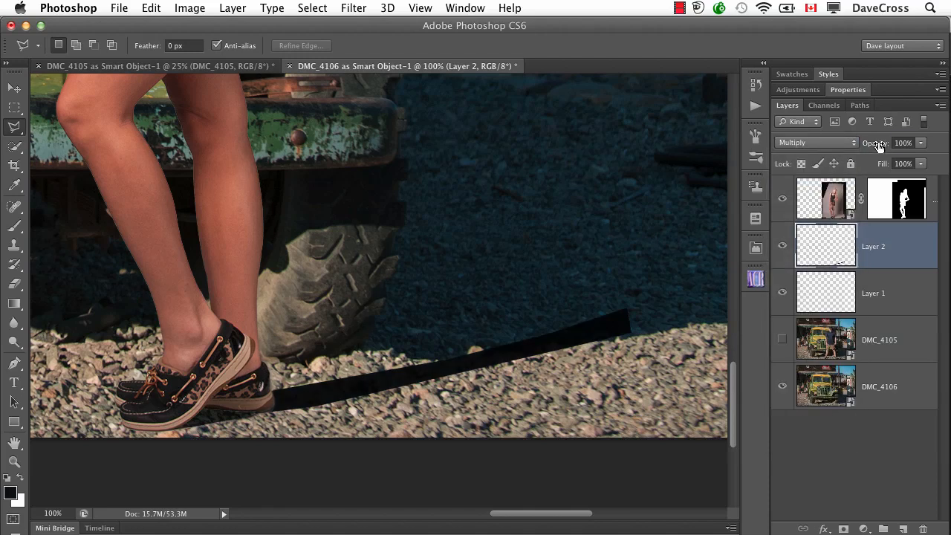
pyautogui.moveTo(880, 146); pyautogui.dragTo(866, 147)
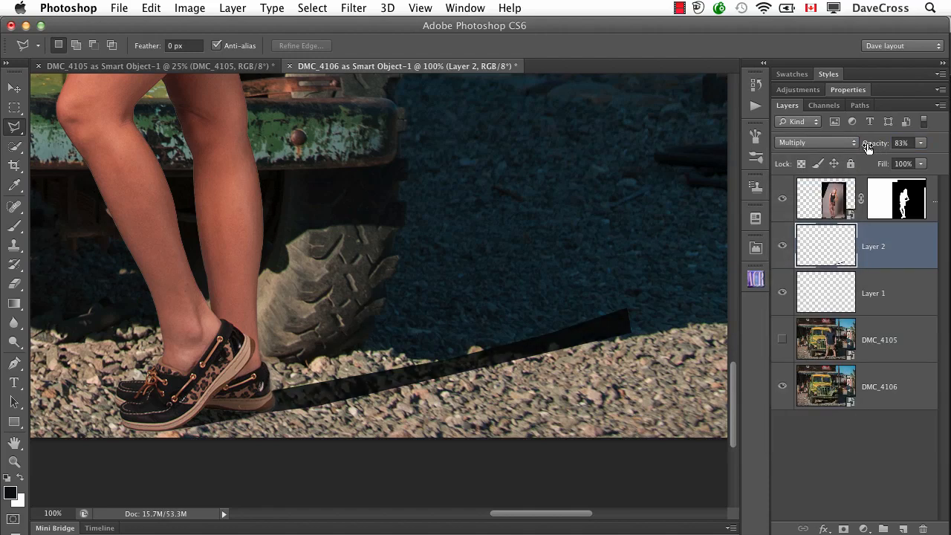
# Select the far end of the cast shadow overlapping the truck's shaded ground with the Polygonal Lasso, delete it, and deselect
pyautogui.click(467, 352)
pyautogui.click(571, 355)
pyautogui.click(639, 347)
pyautogui.click(639, 303)
pyautogui.doubleClick(602, 300)
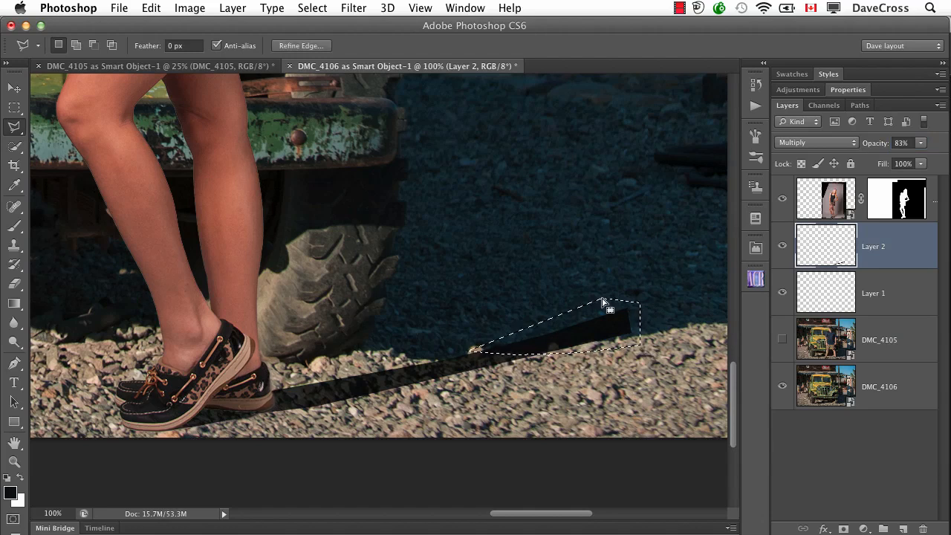
pyautogui.press('super+d')
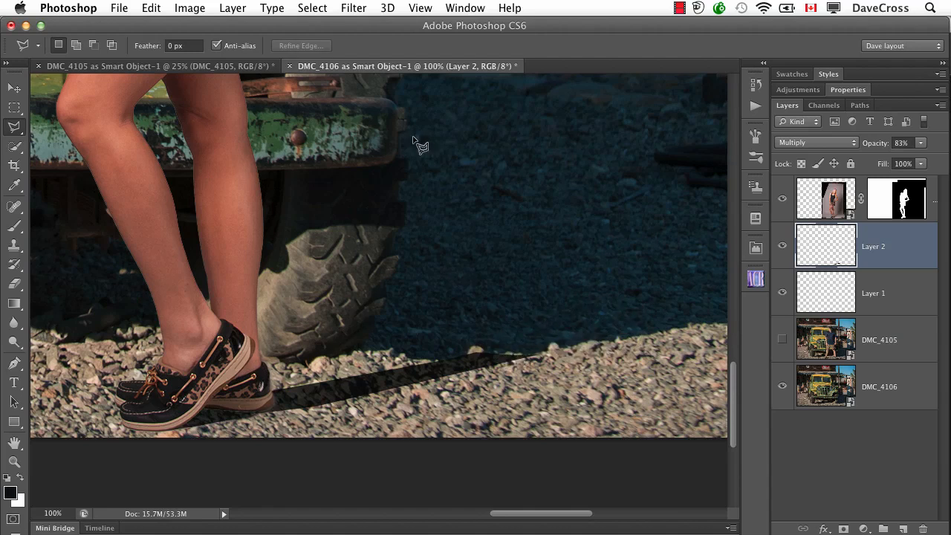
# Soften the cast shadow on Layer 2 with a slight Gaussian Blur and check it in the whole image
pyautogui.click(351, 8)
pyautogui.moveTo(372, 180)
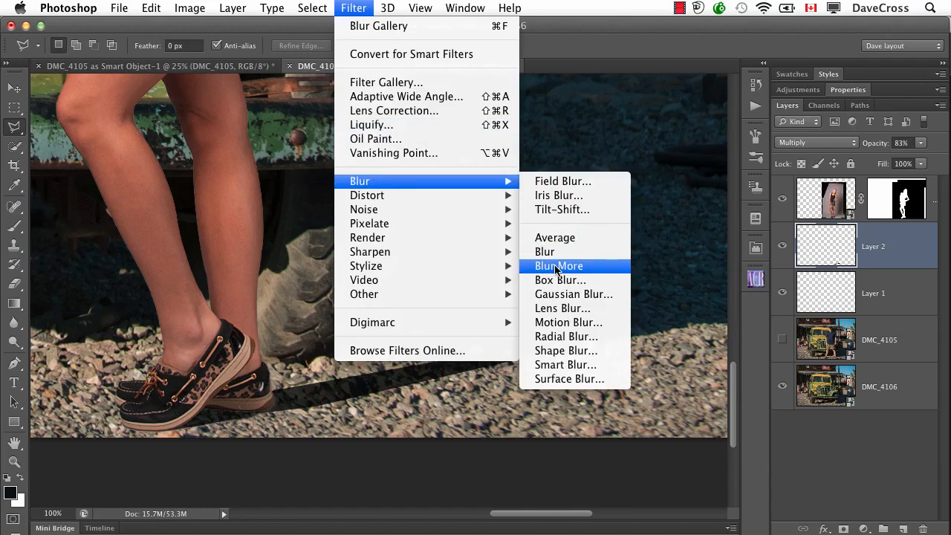
pyautogui.click(565, 294)
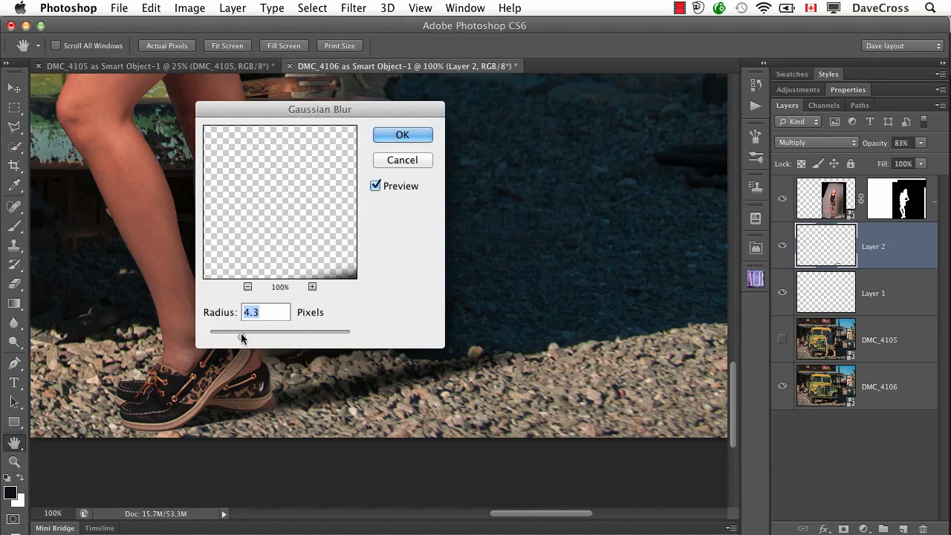
pyautogui.moveTo(236, 336)
pyautogui.mouseDown()
pyautogui.moveTo(215, 334)
pyautogui.moveTo(222, 339)
pyautogui.mouseUp()
pyautogui.click(419, 135)
pyautogui.press('l')
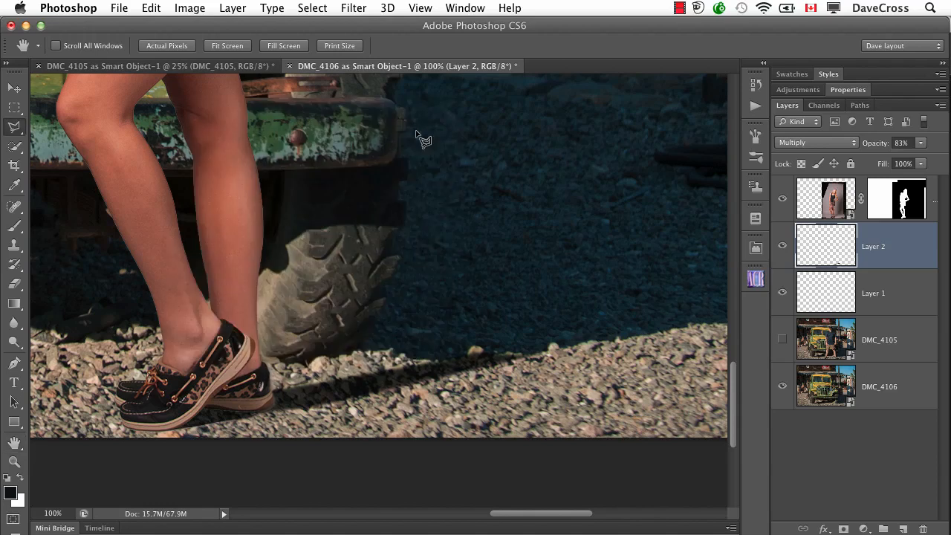
pyautogui.press('super+0')
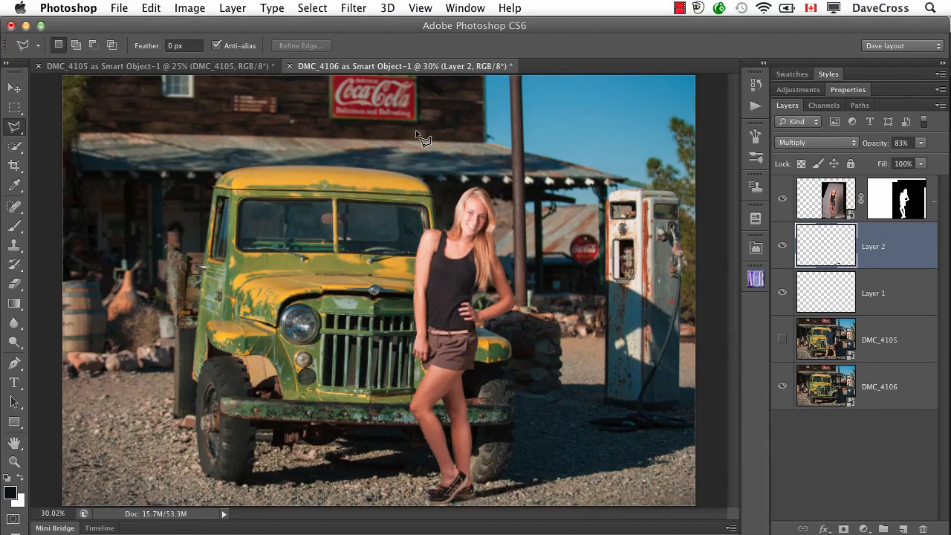
# Add a new layer above DMC_3888 and set up a soft round 50 px brush with white as the foreground colour
pyautogui.click(831, 212)
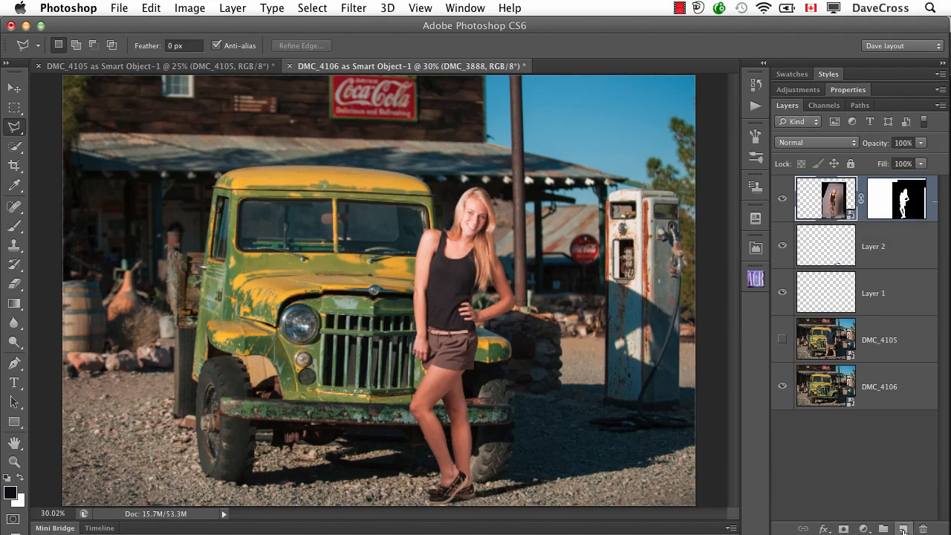
pyautogui.click(903, 529)
pyautogui.press('x')
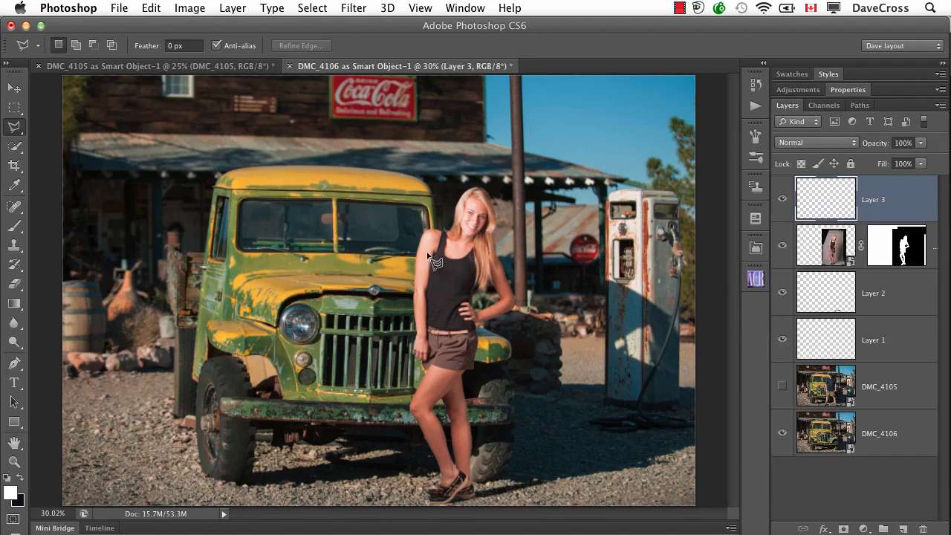
pyautogui.press('b')
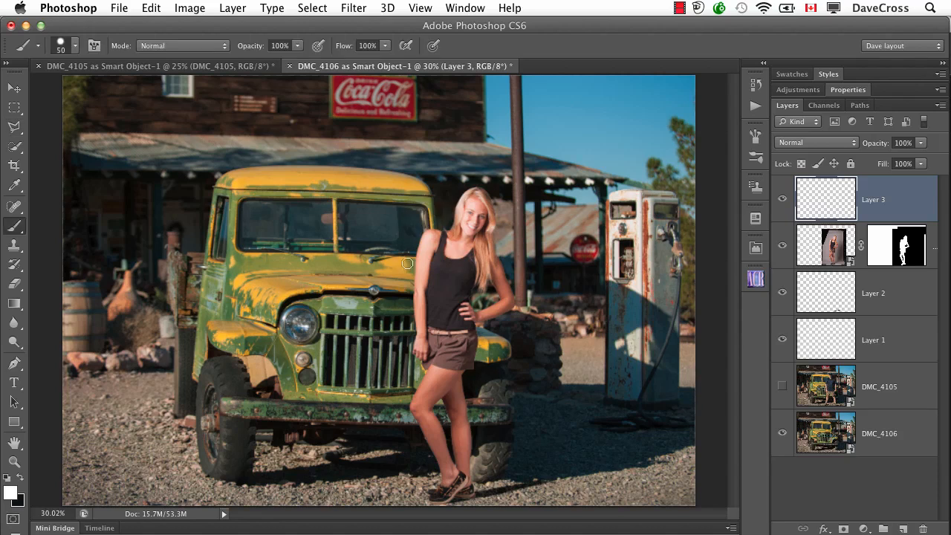
pyautogui.rightClick(441, 272)
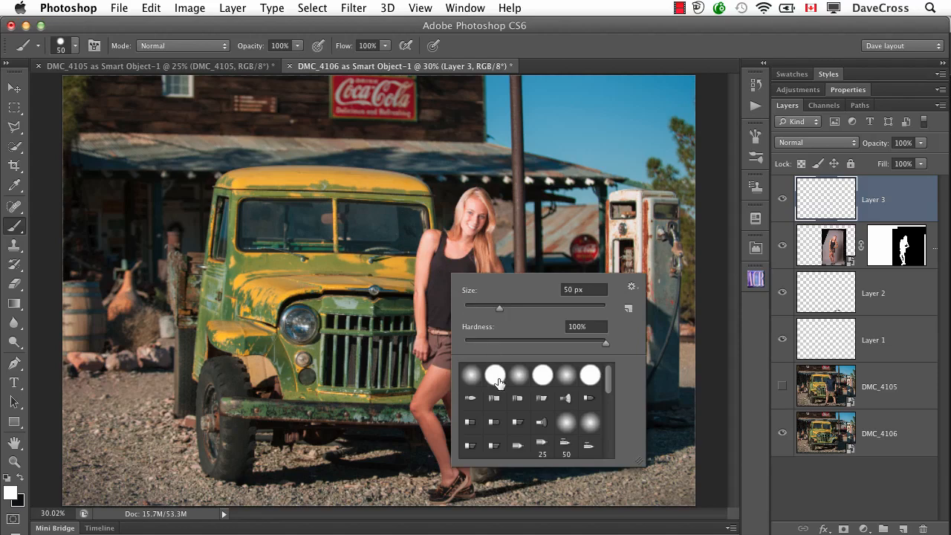
pyautogui.doubleClick(517, 379)
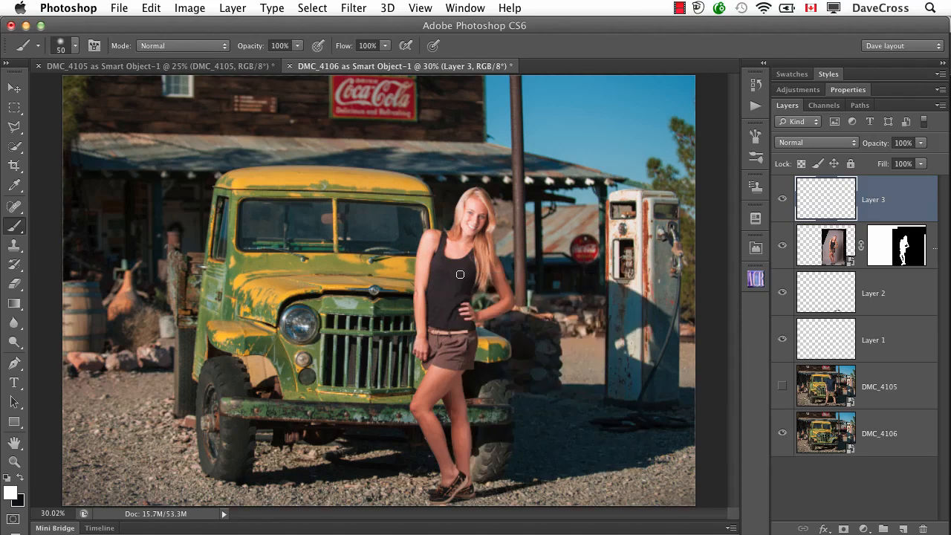
# Paint soft white strokes on Layer 3 along the truck-facing arm, the hair and face edge, and the inside of the bent arm
pyautogui.press('super+1')
pyautogui.moveTo(503, 195); pyautogui.dragTo(455, 225)
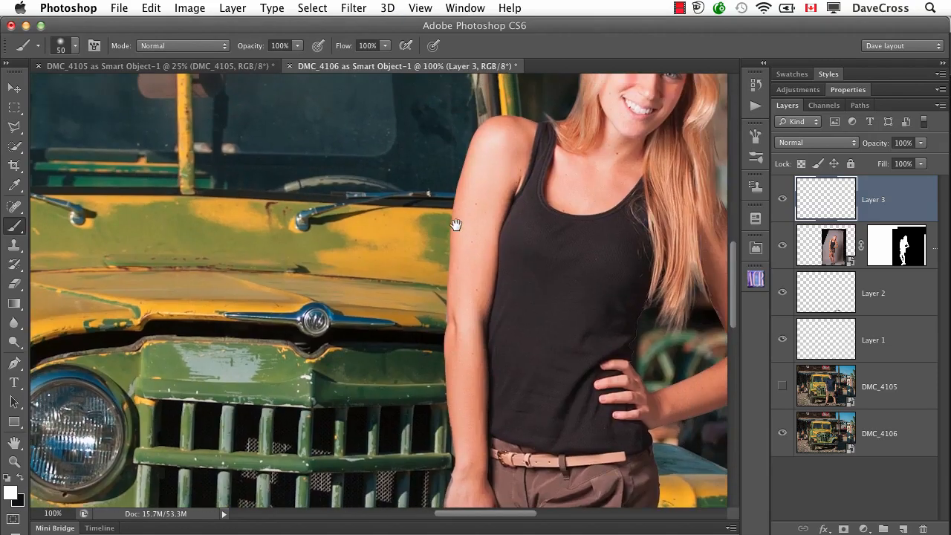
pyautogui.moveTo(486, 122)
pyautogui.mouseDown()
pyautogui.moveTo(456, 211)
pyautogui.moveTo(448, 511)
pyautogui.mouseUp()
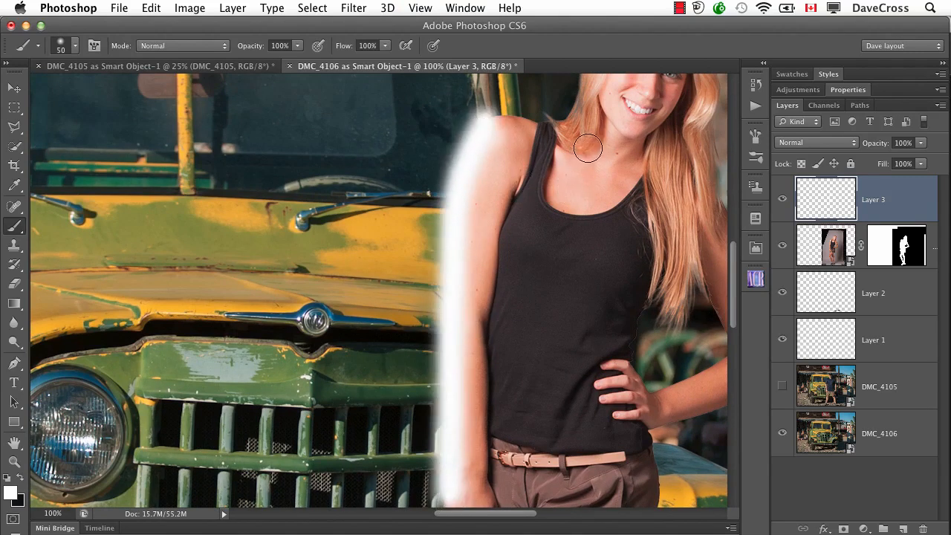
pyautogui.moveTo(589, 142); pyautogui.dragTo(538, 228)
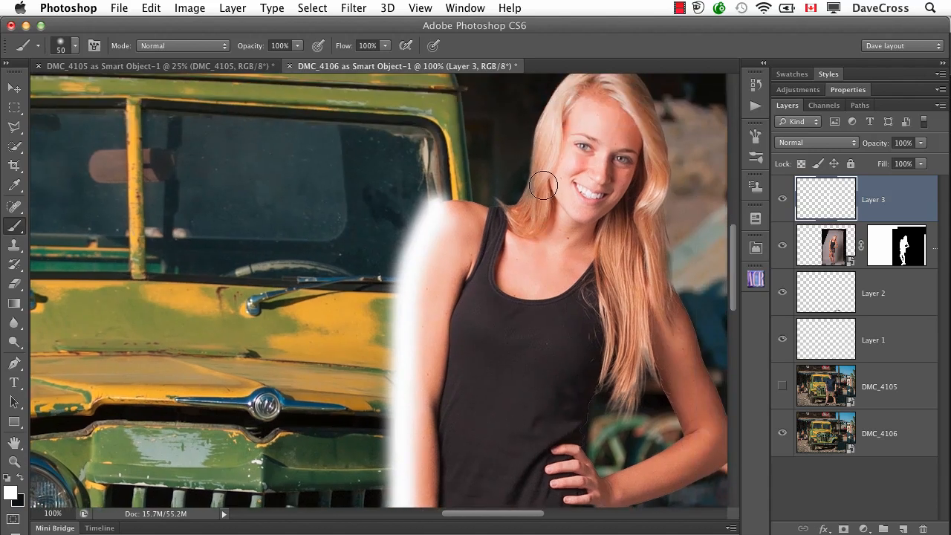
pyautogui.moveTo(545, 183)
pyautogui.mouseDown()
pyautogui.moveTo(549, 141)
pyautogui.moveTo(584, 81)
pyautogui.moveTo(518, 202)
pyautogui.moveTo(572, 85)
pyautogui.mouseUp()
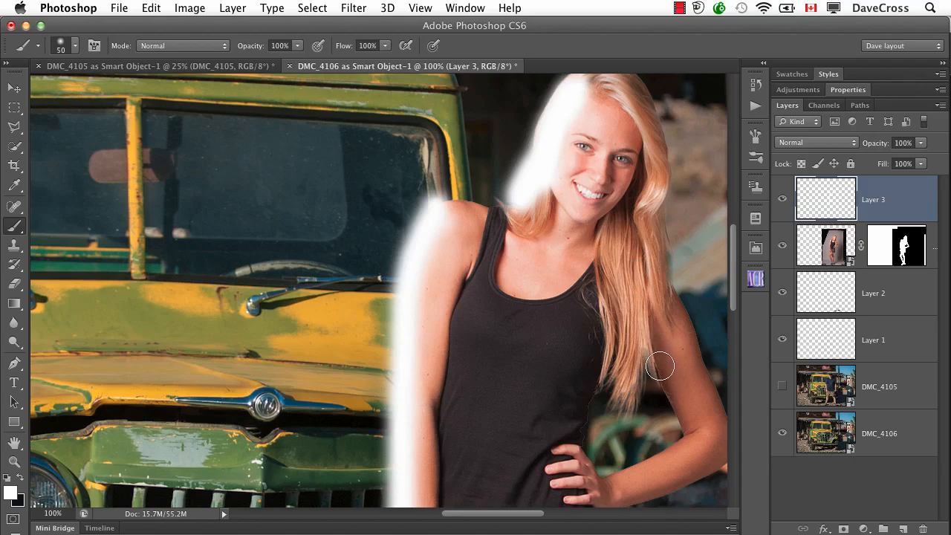
pyautogui.moveTo(651, 355); pyautogui.dragTo(677, 431)
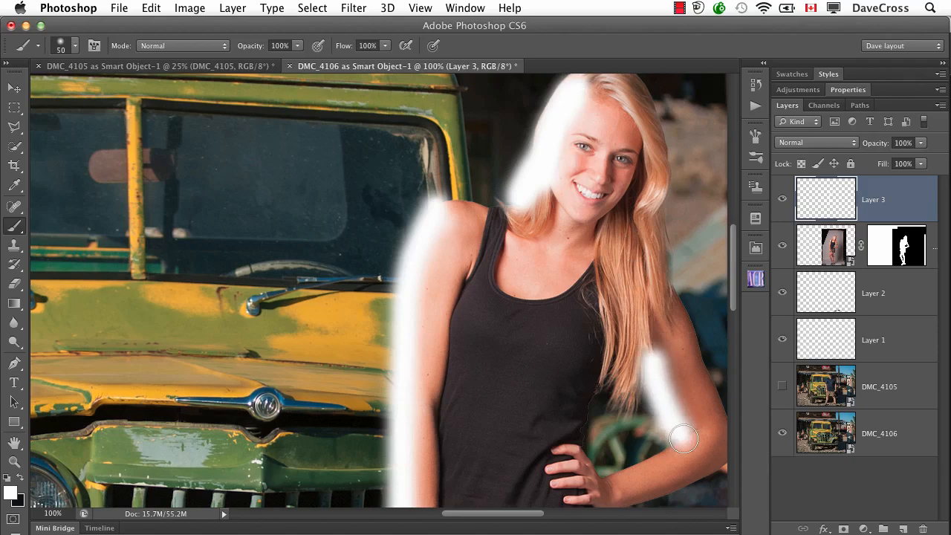
# Paint the same white edge down the front leg and along the inner edge of the rear calf on Layer 3
pyautogui.scroll(-5, 513, 469)
pyautogui.scroll(-12, 513, 469)
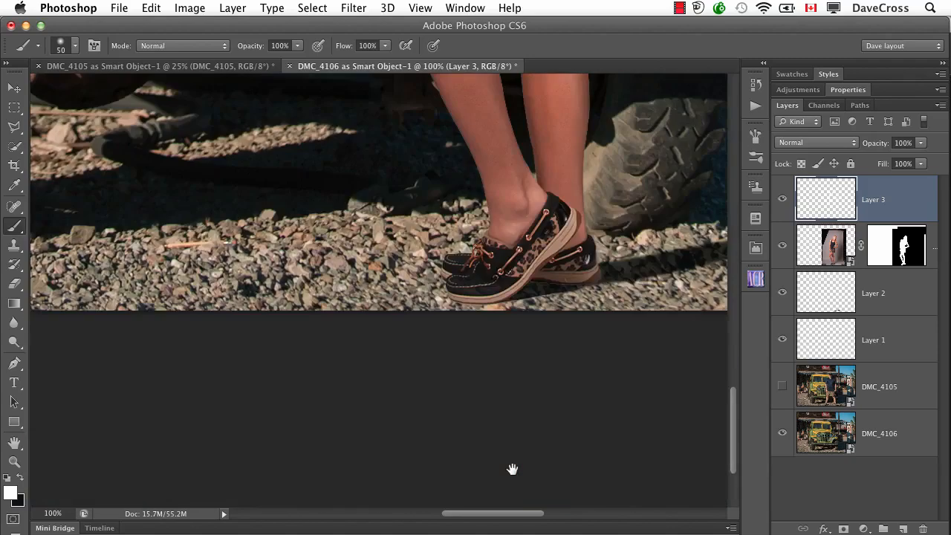
pyautogui.scroll(6, 511, 467)
pyautogui.moveTo(454, 156)
pyautogui.mouseDown()
pyautogui.moveTo(384, 290)
pyautogui.moveTo(479, 464)
pyautogui.moveTo(494, 520)
pyautogui.mouseUp()
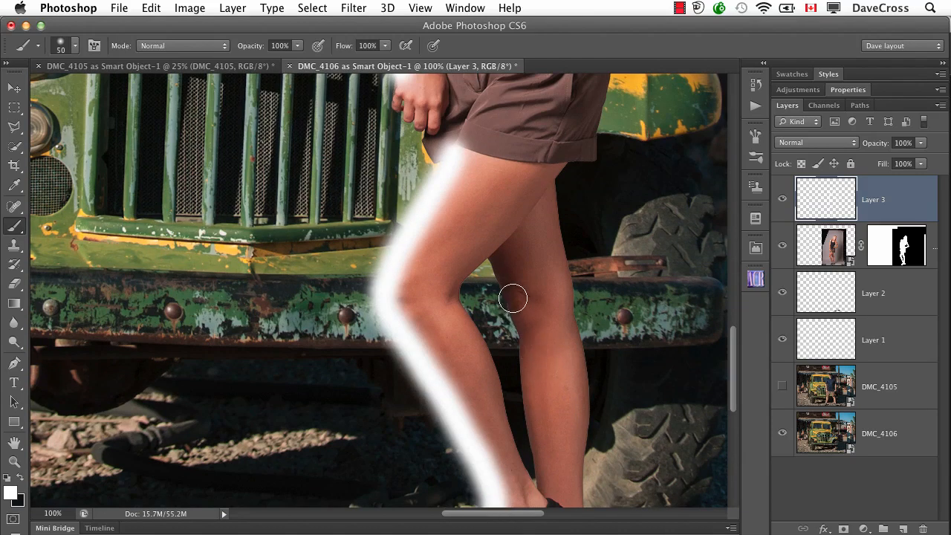
pyautogui.moveTo(523, 348); pyautogui.dragTo(523, 440)
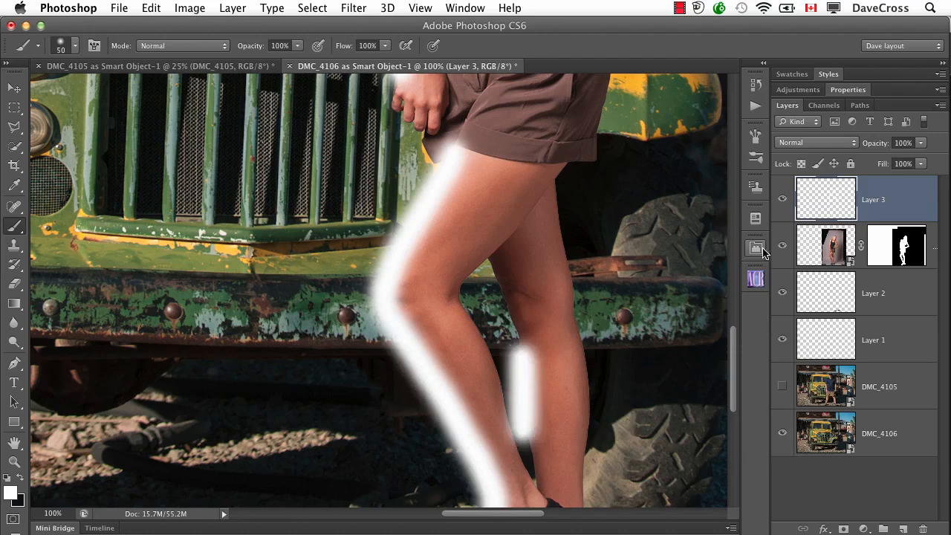
# Clip Layer 3 to the woman's portrait layer so the white strokes stay within her outline
pyautogui.press('super+minus')
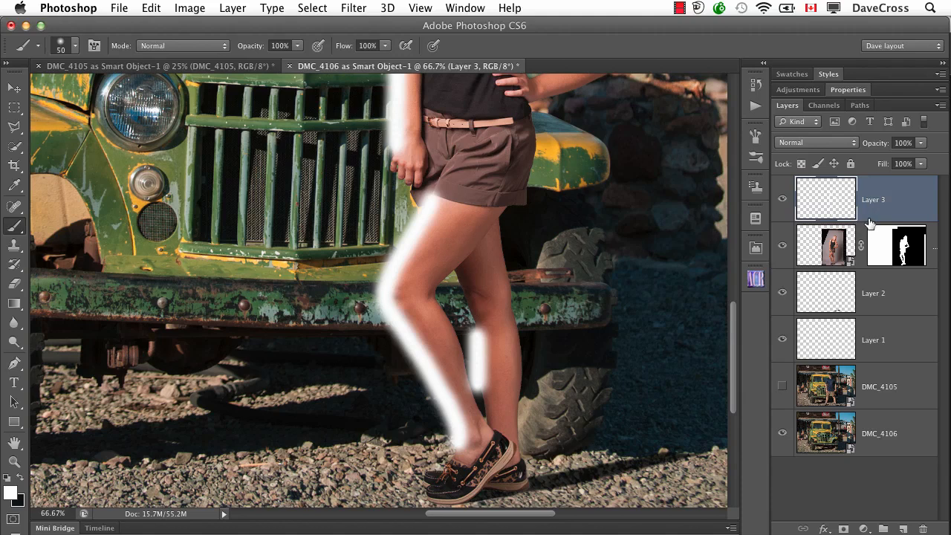
pyautogui.keyDown('alt'); pyautogui.click(868, 215); pyautogui.keyUp('alt')
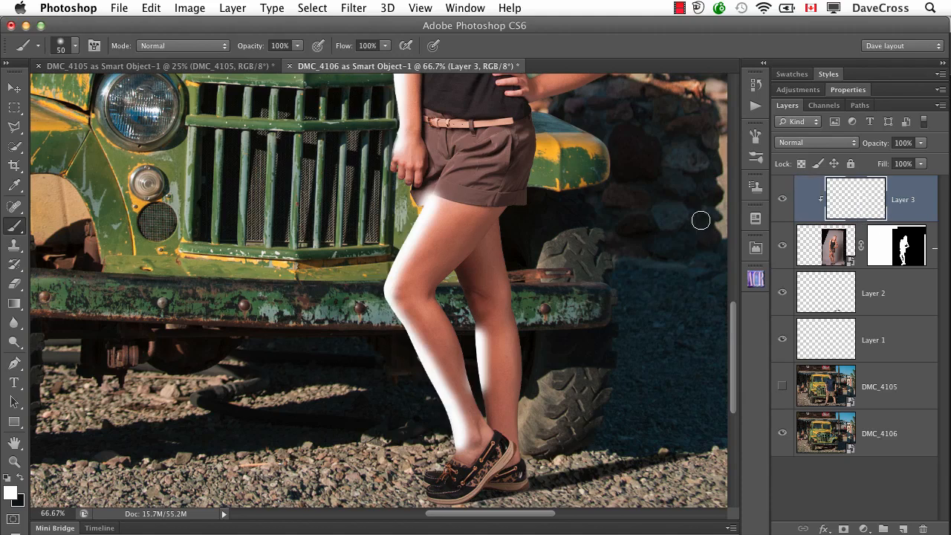
pyautogui.scroll(5, 700, 222)
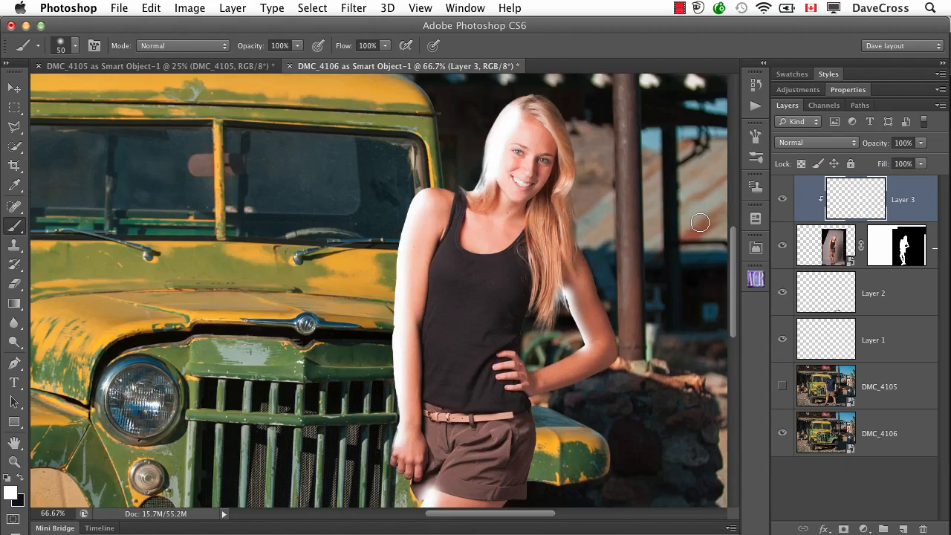
# Set Layer 3 to the Overlay blend mode at 58% opacity and compare the image with and without it
pyautogui.click(831, 143)
pyautogui.click(815, 285)
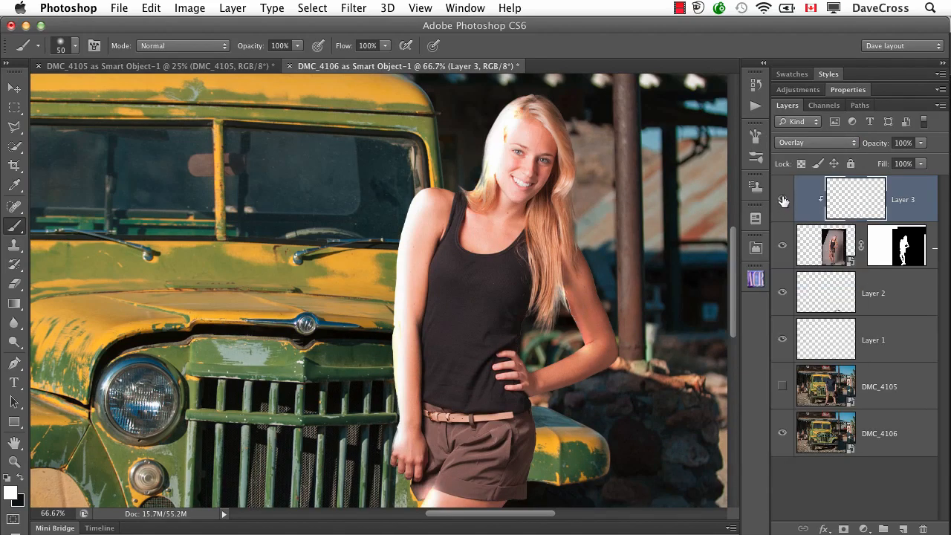
pyautogui.click(781, 199)
pyautogui.click(782, 198)
pyautogui.moveTo(877, 150); pyautogui.dragTo(849, 151)
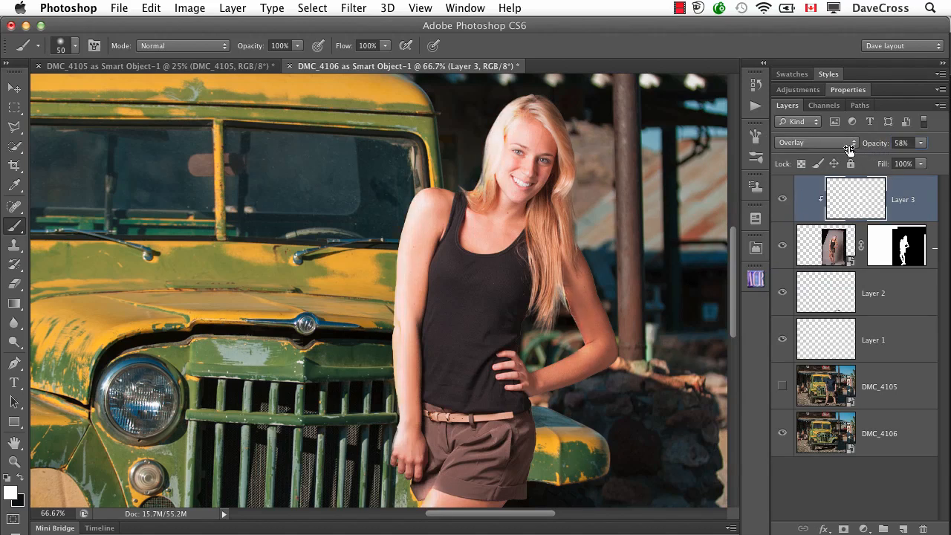
pyautogui.click(784, 196)
pyautogui.click(782, 197)
# Partly erase the excess light on the woman's face on Layer 3 with a 50 px eraser at 50% opacity
pyautogui.press('e')
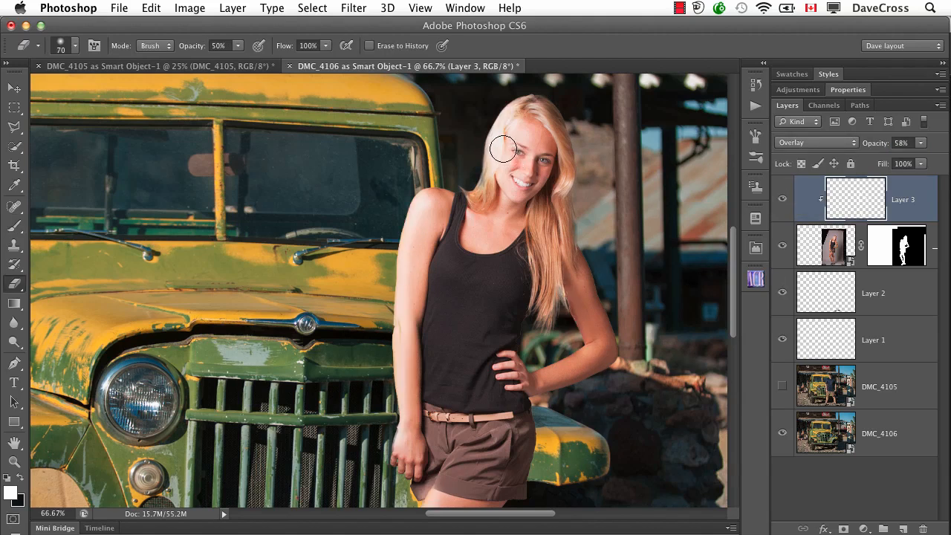
pyautogui.press('[')
pyautogui.press('[')
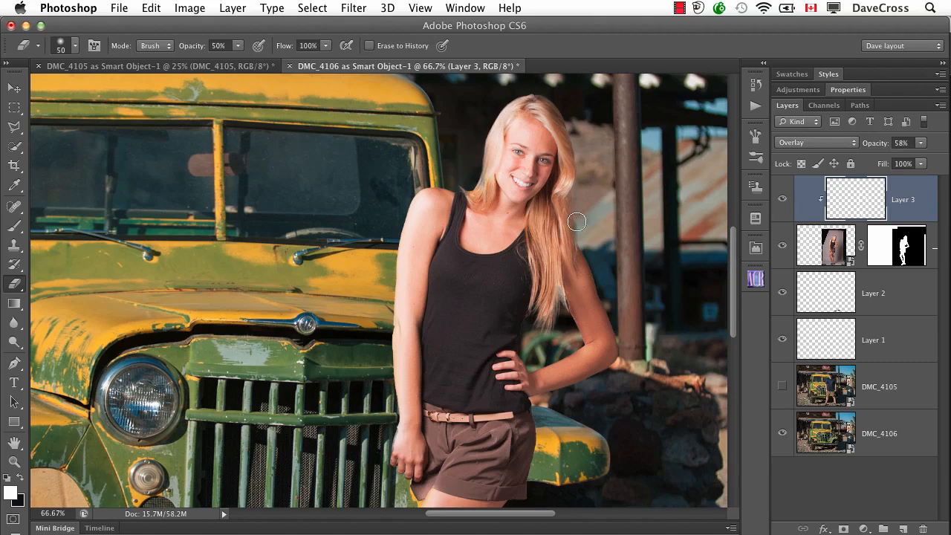
pyautogui.scroll(-5, 603, 321)
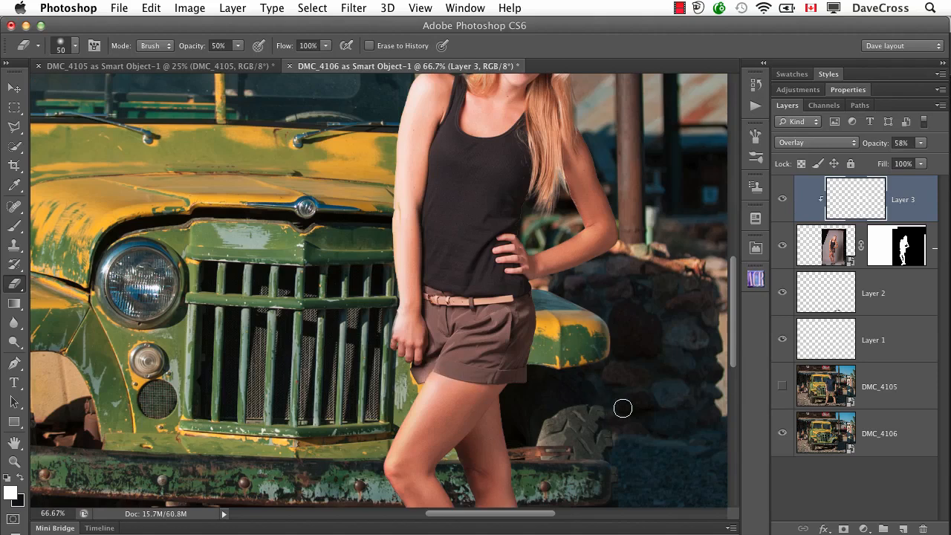
# Lower Layer 3's opacity to 54% and compare the whole image with and without the edge light
pyautogui.press('super+0')
pyautogui.click(782, 198)
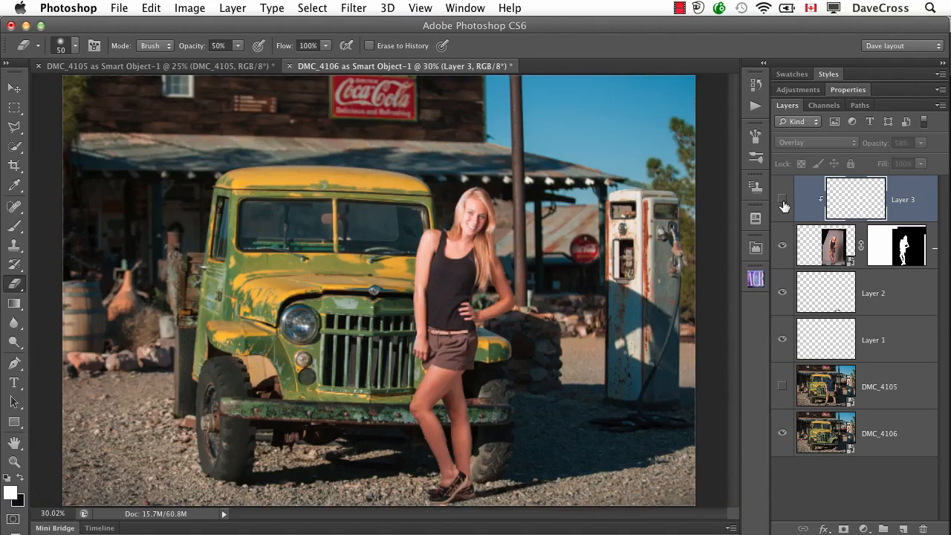
pyautogui.click(783, 198)
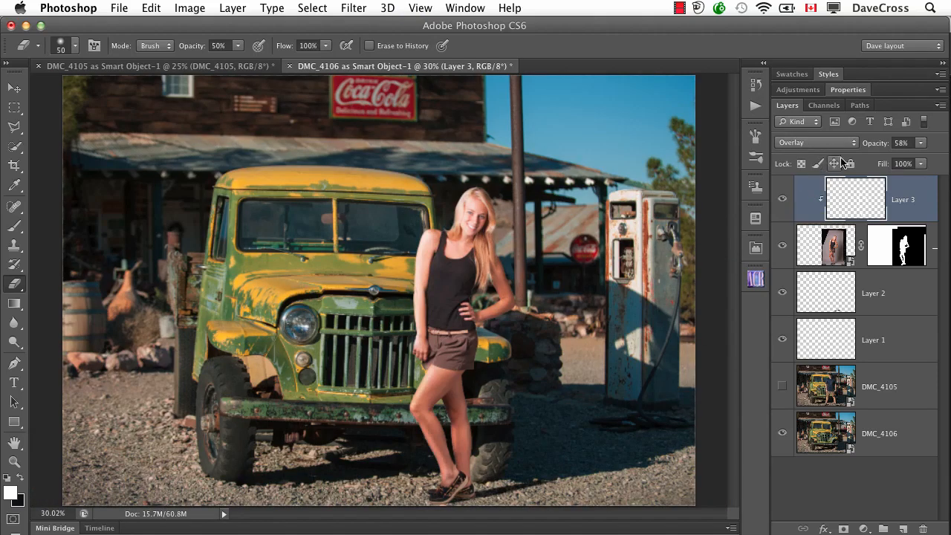
pyautogui.moveTo(873, 148); pyautogui.dragTo(869, 149)
pyautogui.click(781, 201)
pyautogui.click(782, 201)
# Check the edge light at full size down to the shoes, and save the layered composite as DMC_4106 as Smart Object-1.psd
pyautogui.press('super+1')
pyautogui.hscroll(3, 652, 227)
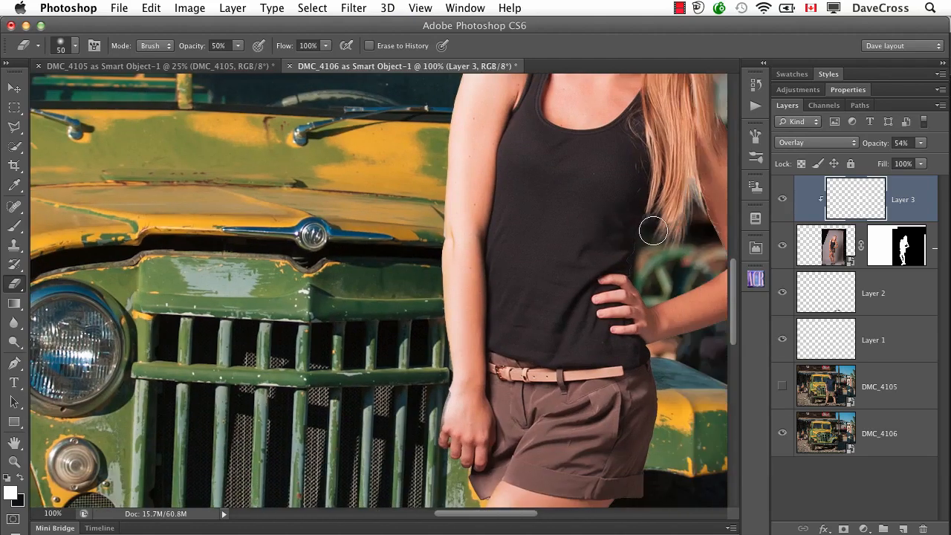
pyautogui.scroll(-8, 653, 231)
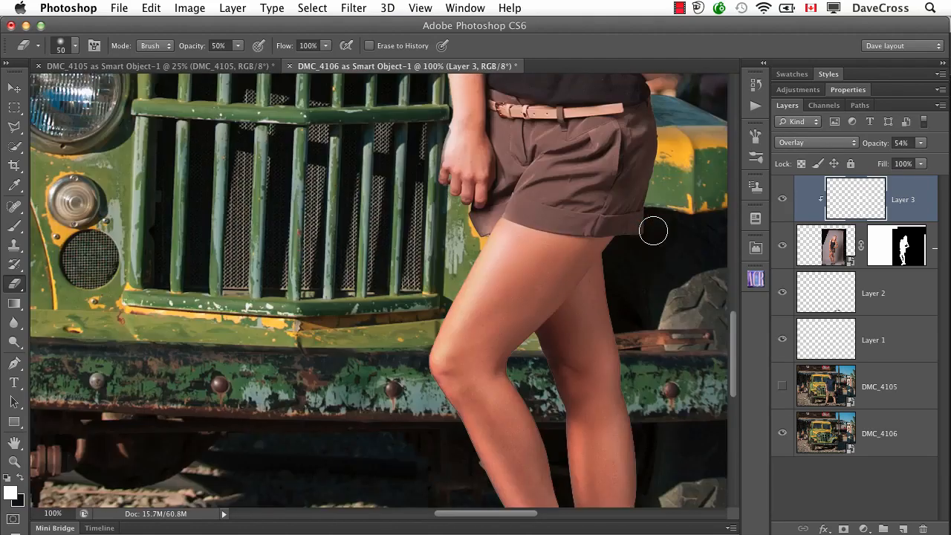
pyautogui.scroll(-6, 652, 231)
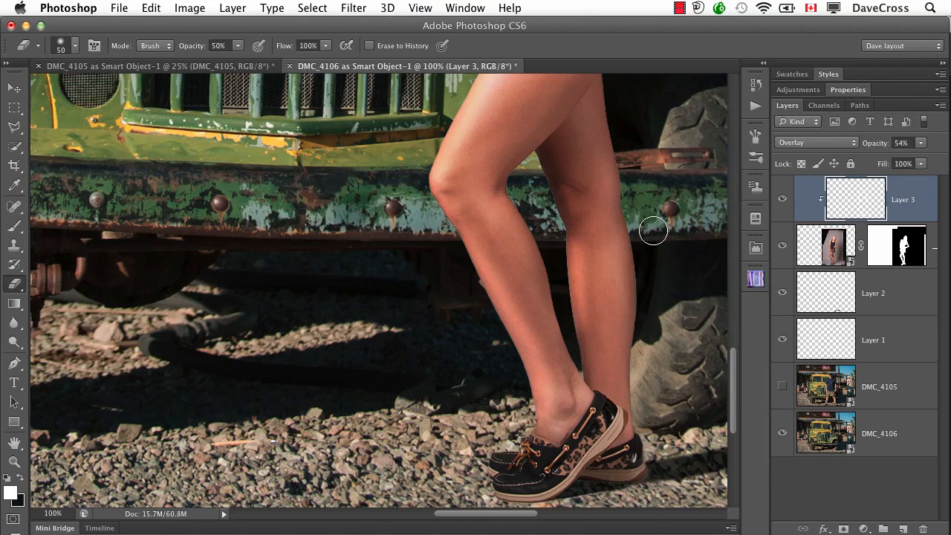
pyautogui.press('super+0')
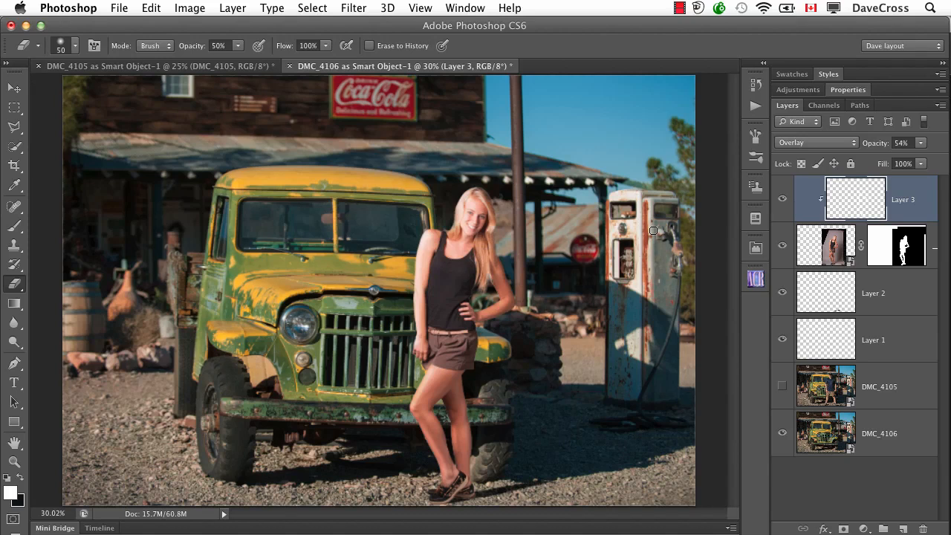
pyautogui.press('super+shift+s')
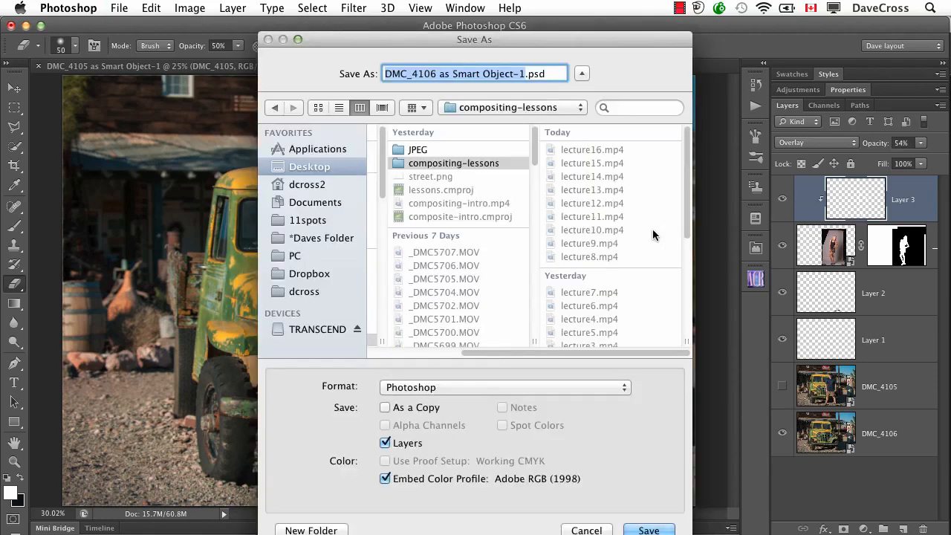
pyautogui.press('Return')
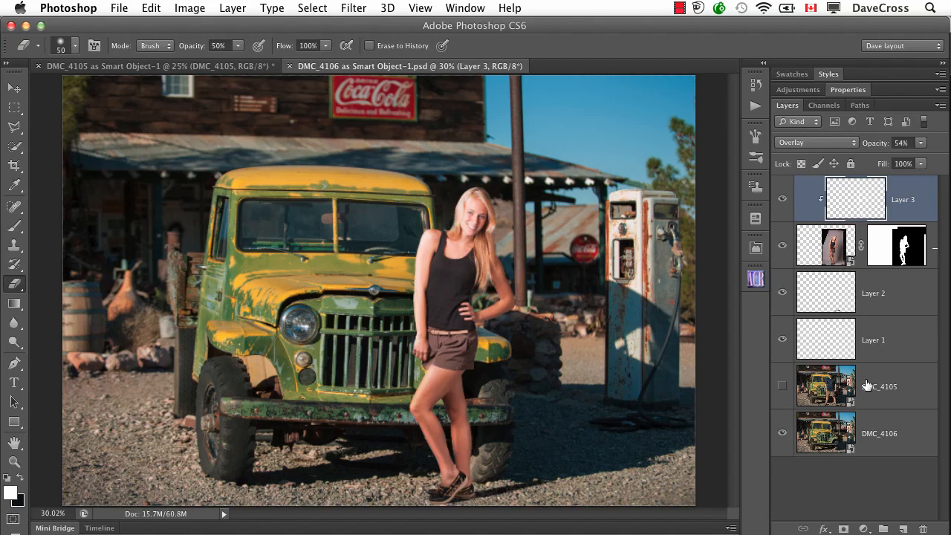
# Briefly show the hidden DMC_4105 layer to check it, and delete it from the composite
pyautogui.click(779, 388)
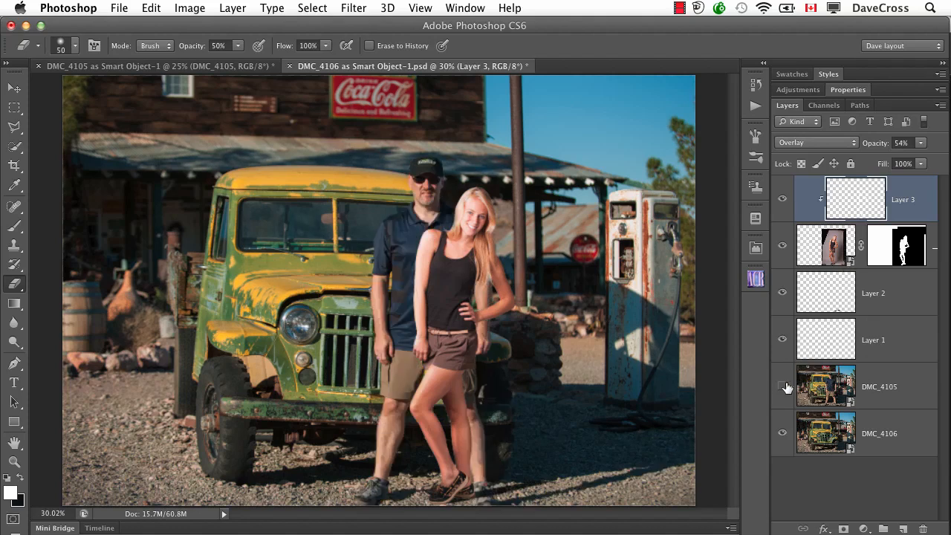
pyautogui.click(779, 388)
pyautogui.click(868, 382)
pyautogui.press('Delete')
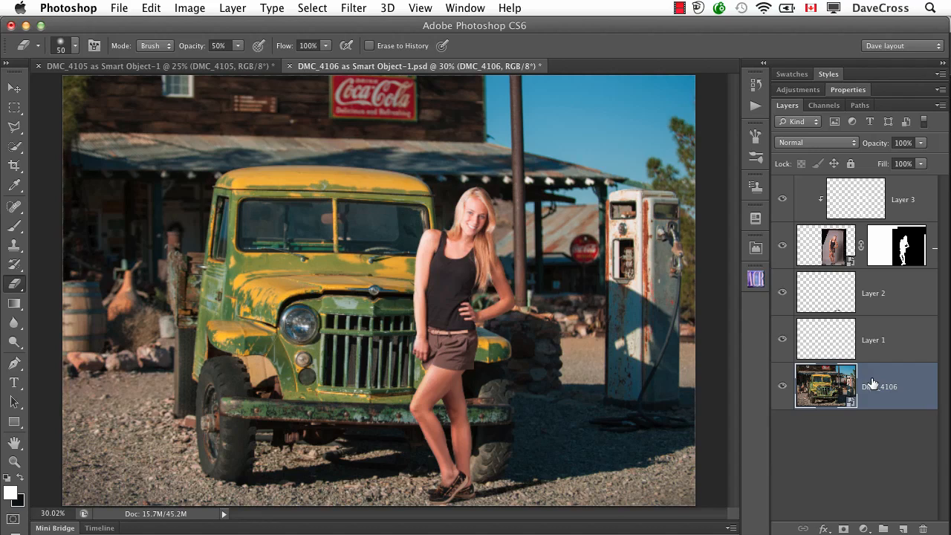
# Reopen the DMC_4106 background smart object in Camera Raw and set its Exposure to -1.50
pyautogui.doubleClick(827, 385)
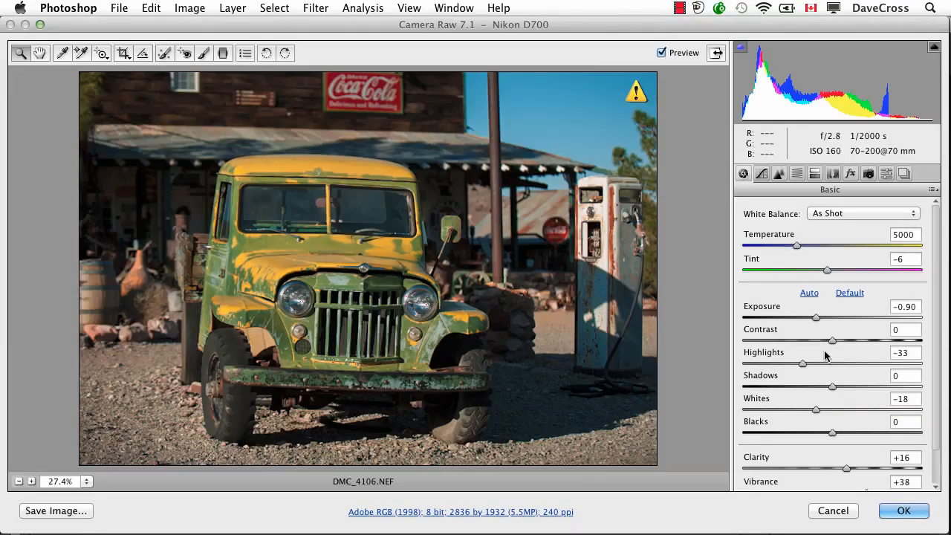
pyautogui.moveTo(813, 318); pyautogui.dragTo(802, 321)
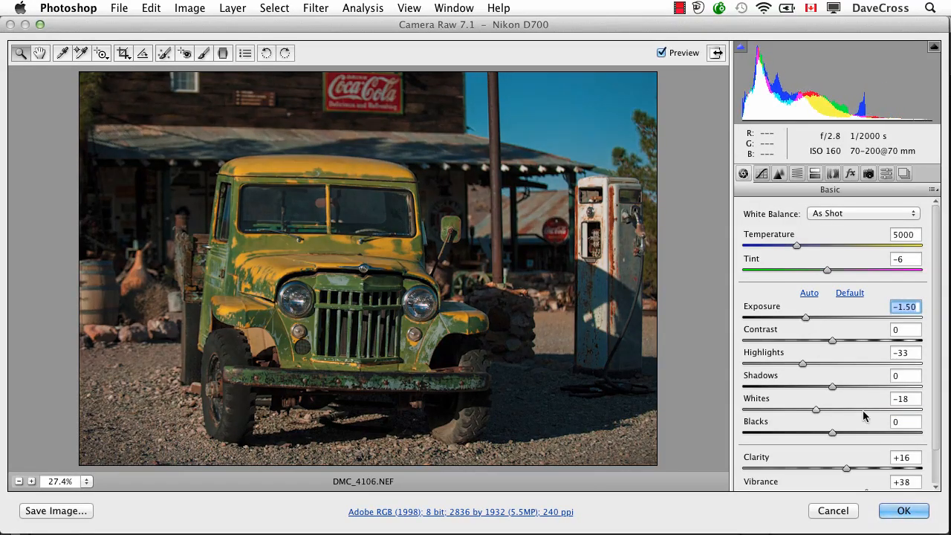
pyautogui.click(896, 511)
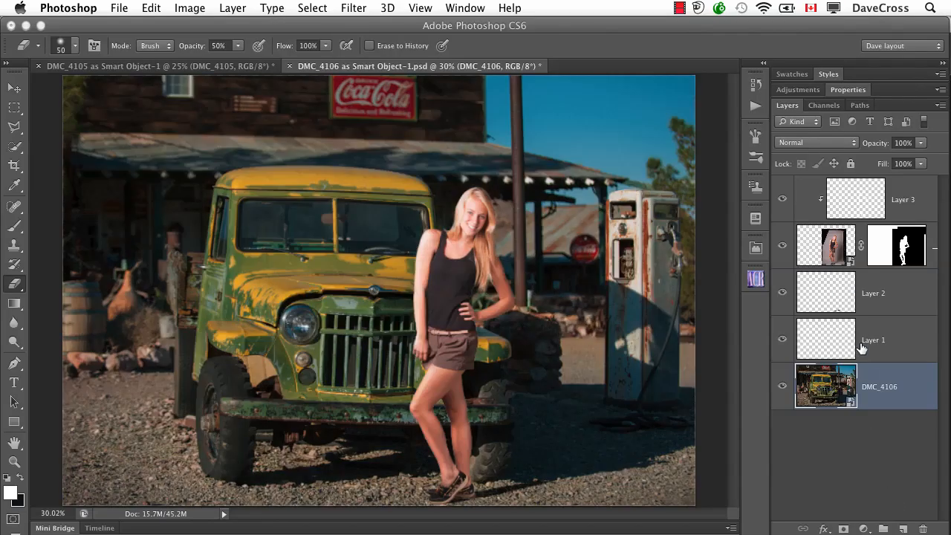
# Reopen the woman's portrait smart object in Camera Raw and set its Exposure to -0.05
pyautogui.click(833, 252)
pyautogui.doubleClick(833, 251)
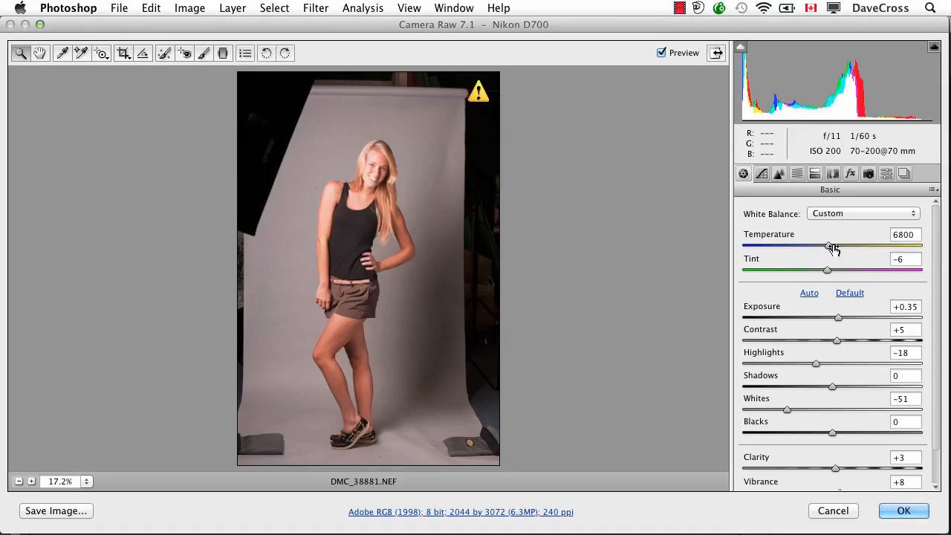
pyautogui.moveTo(837, 318); pyautogui.dragTo(831, 320)
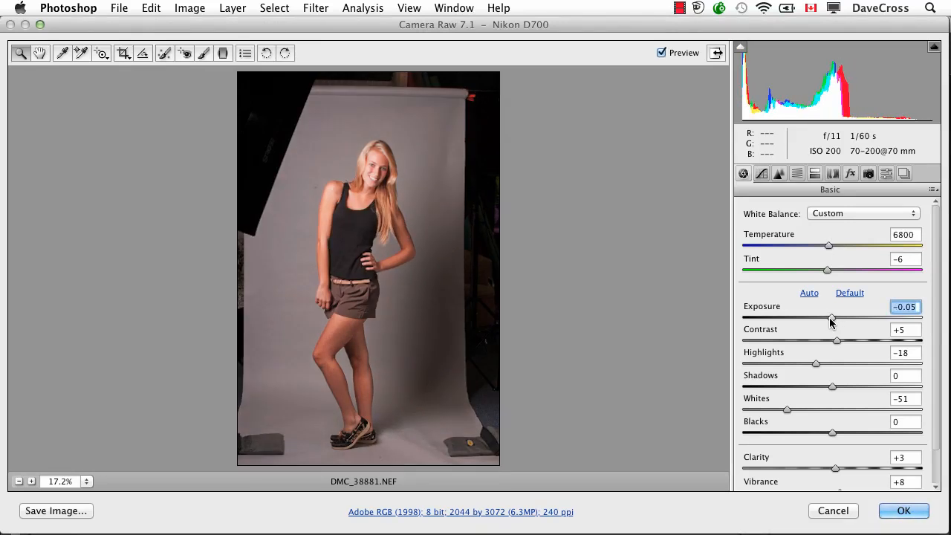
pyautogui.click(899, 512)
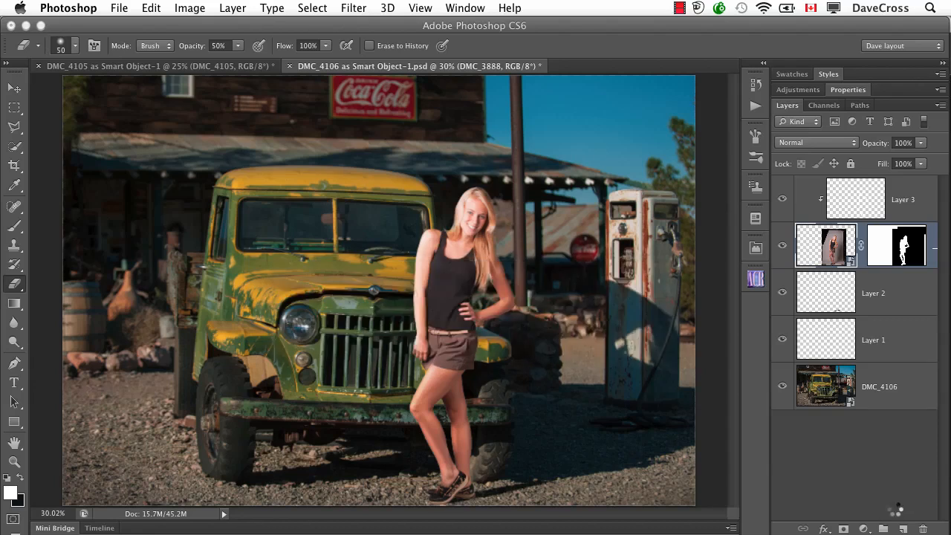